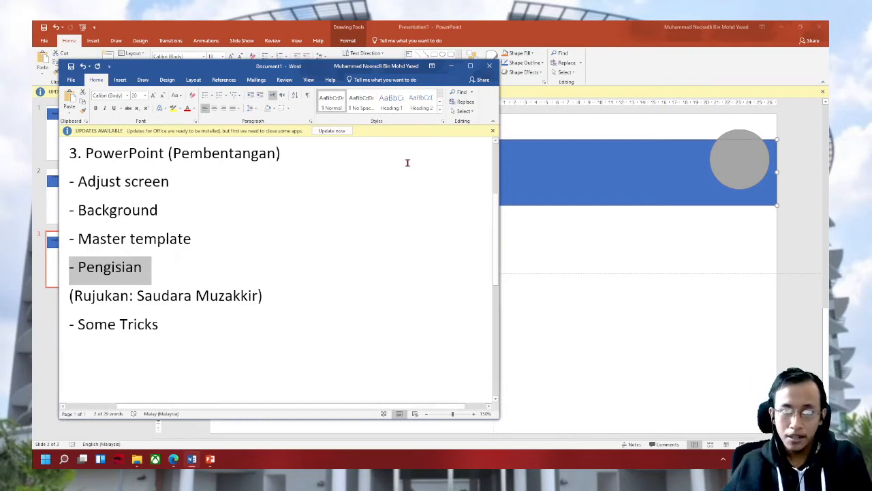
Cancel closing the unsaved Word document and minimize its window to return to the presentation.
left_click(489, 66)
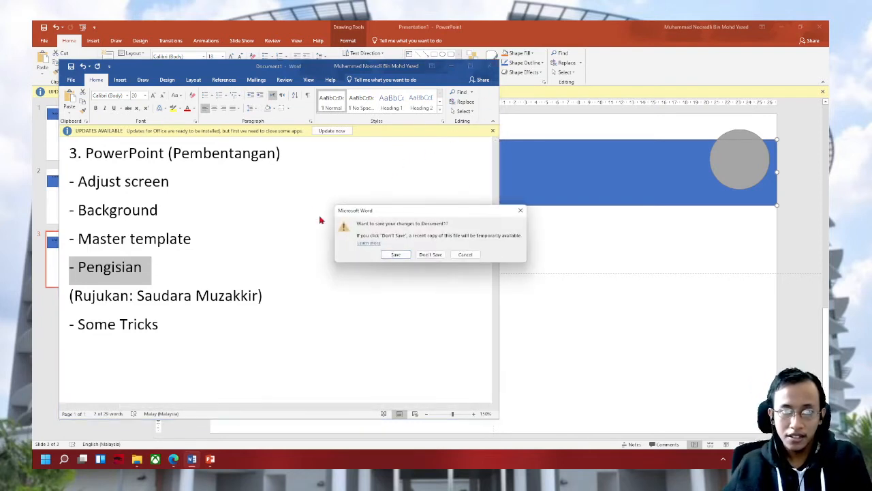
left_click(473, 256)
left_click(450, 65)
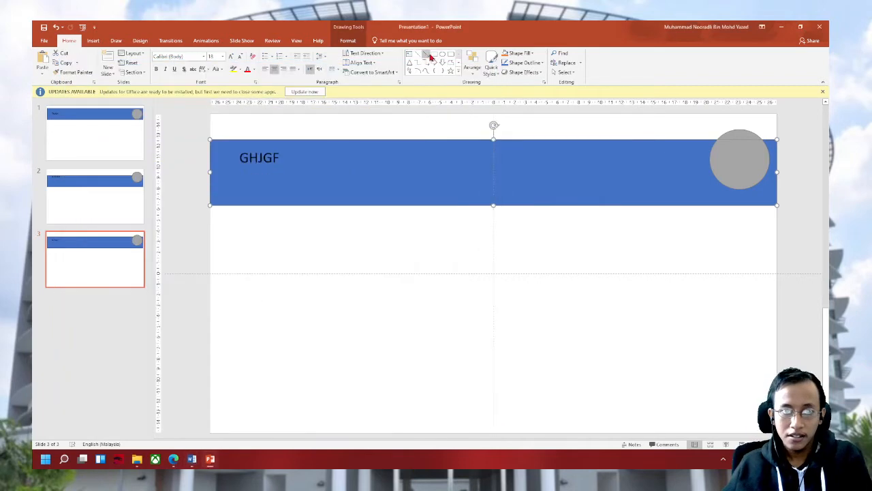
Add a wide text box below the blue banner on slide 3 containing SDGDFSGDF as a bulleted line.
left_click_drag(228, 204, 330, 205)
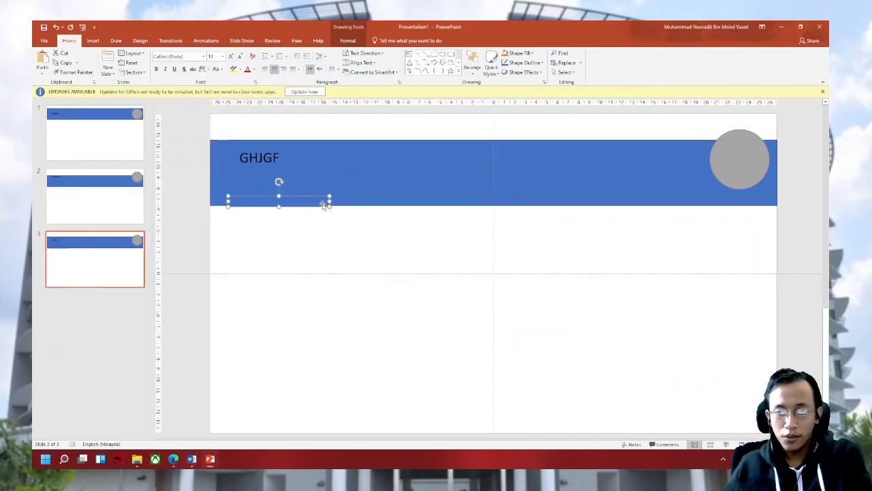
key("Delete")
left_click(410, 54)
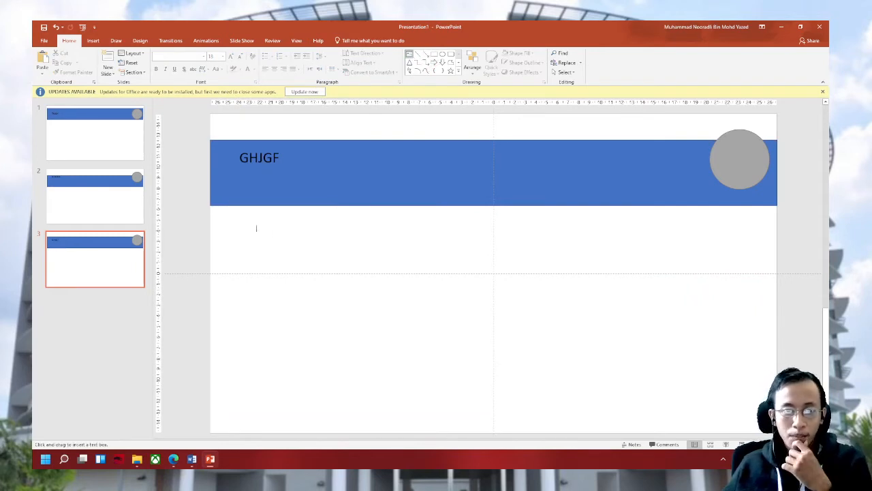
left_click_drag(247, 225, 706, 407)
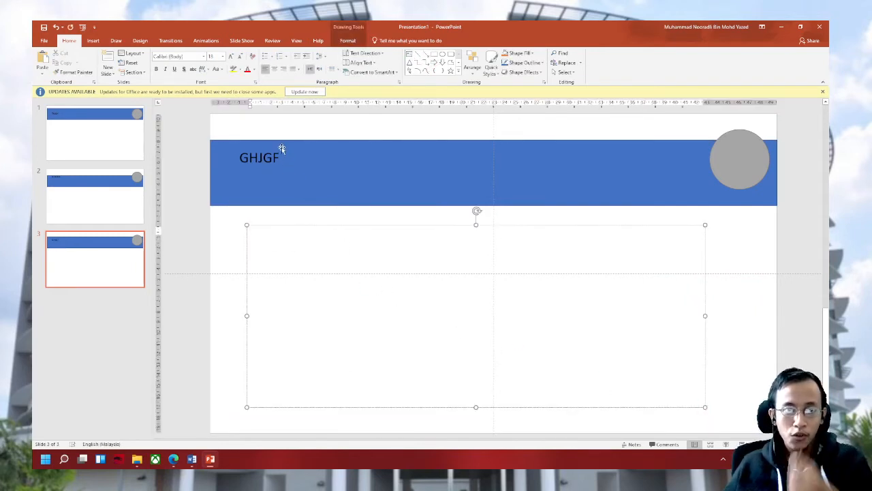
type("SDGDFSGDF")
key("ctrl+a")
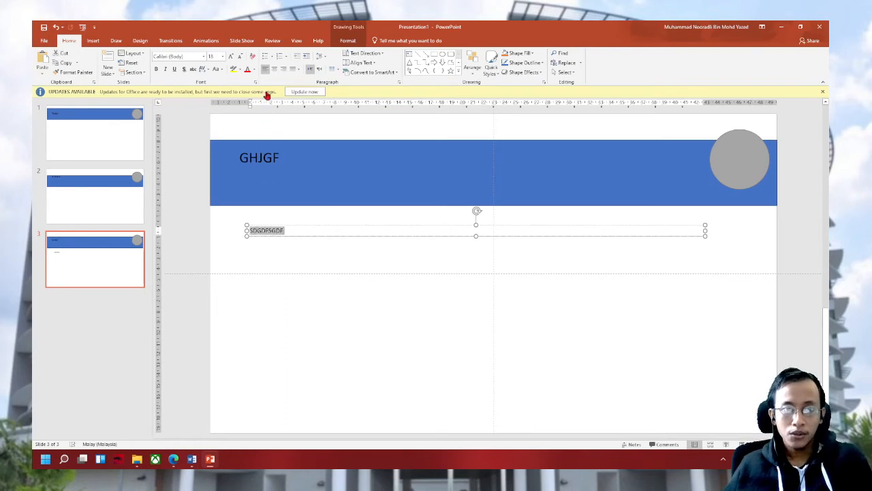
left_click(265, 57)
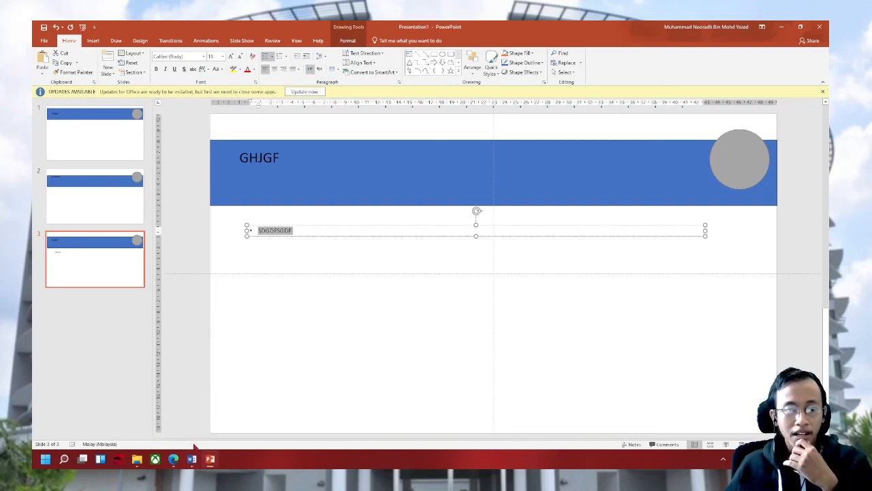
Switch to File Explorer and open the first webinar screenshot, ER1, from the Pictures folder.
mouse_move(192, 459)
left_click(137, 459)
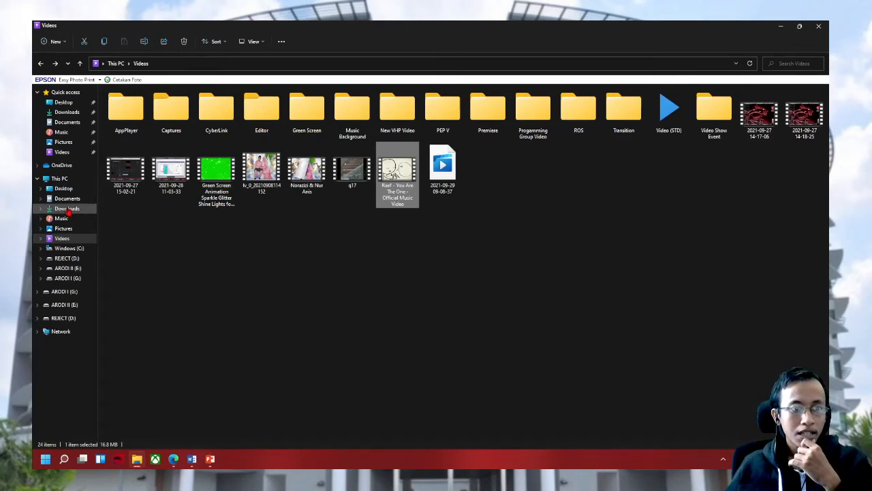
left_click(66, 122)
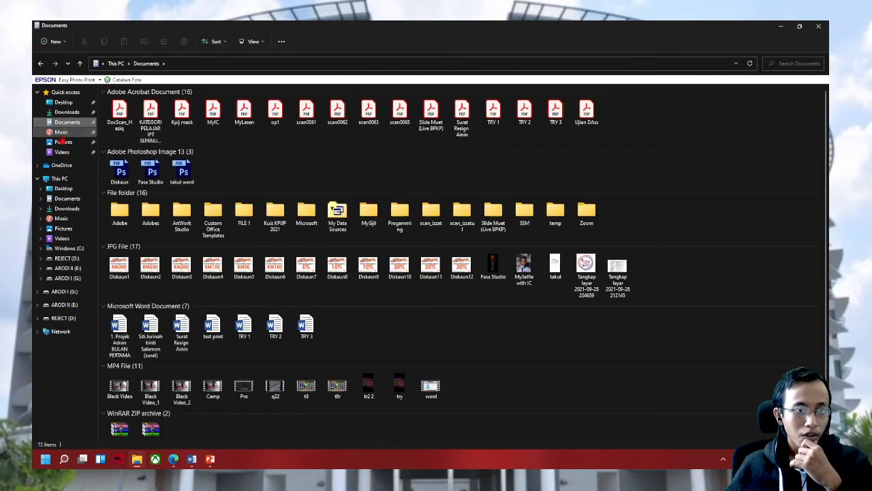
left_click(63, 142)
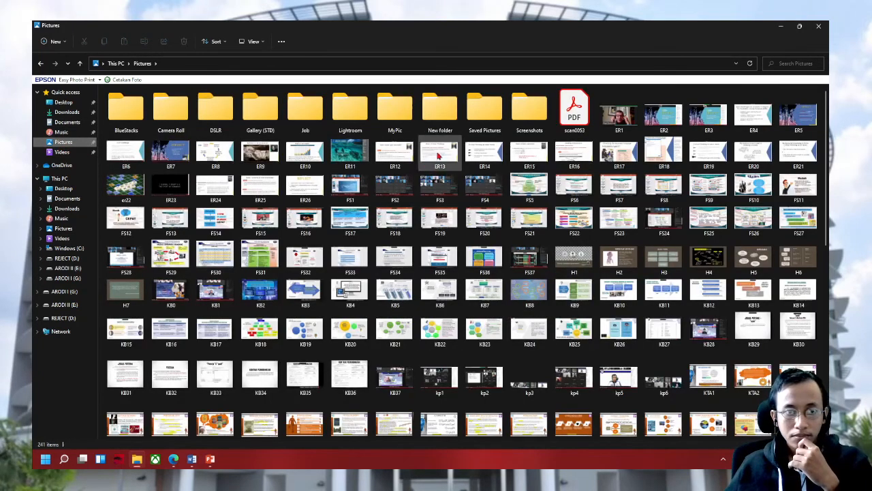
left_click(620, 114)
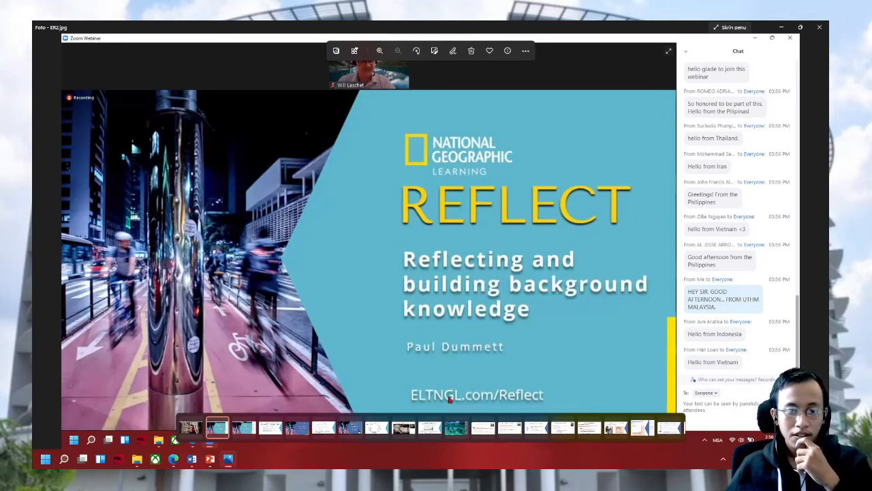
Browse the webinar screenshots through ER21 to examine how their slides use bullet points, pictures, backgrounds and text.
key("Right")
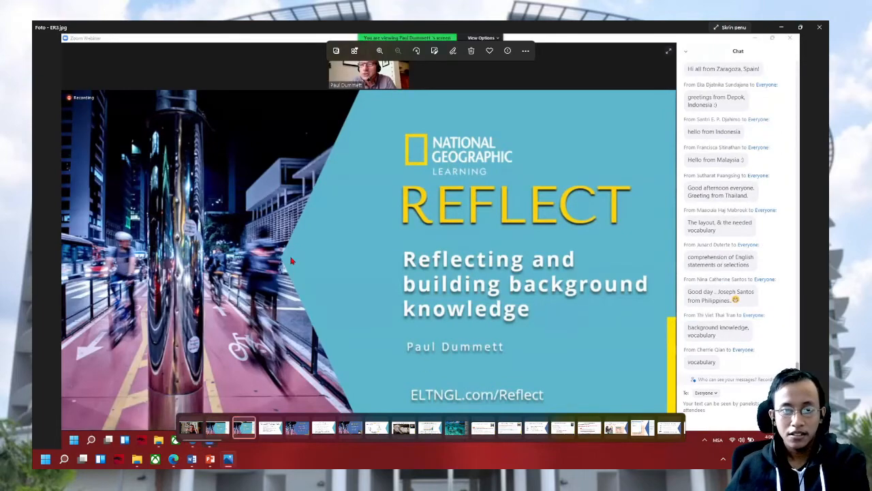
key("Right")
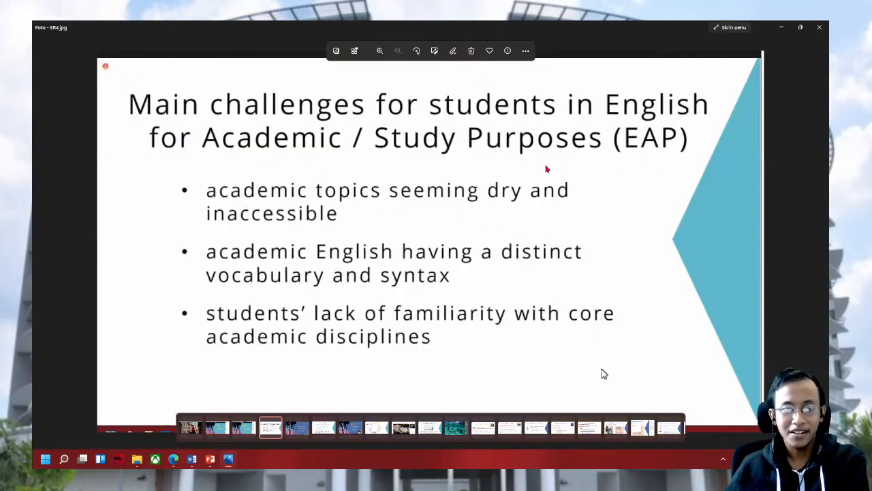
key("Right")
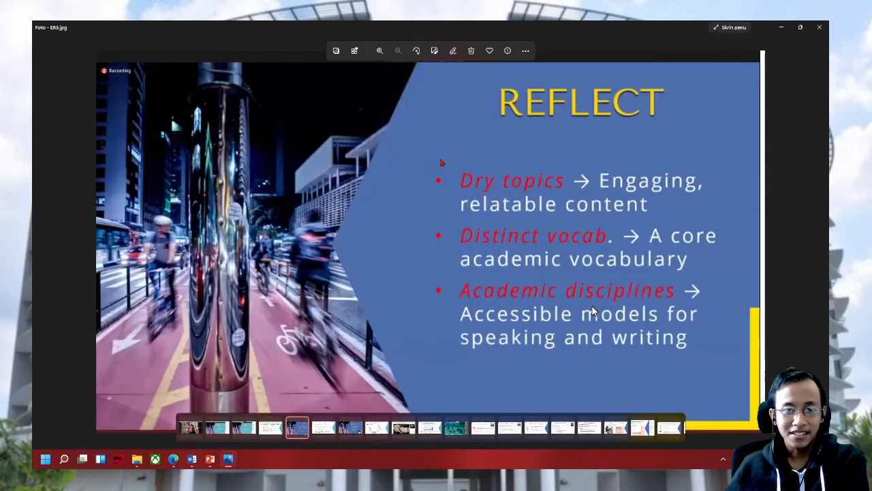
key("Left")
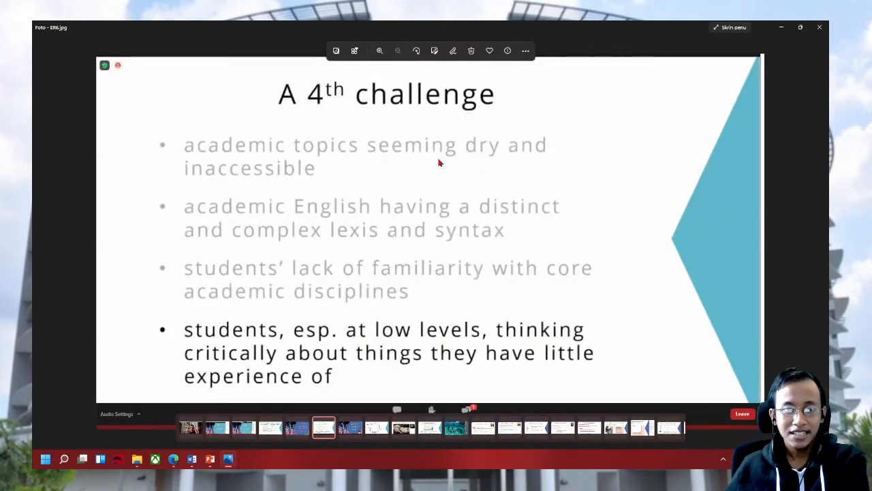
key("Right")
key("Left")
key("Right")
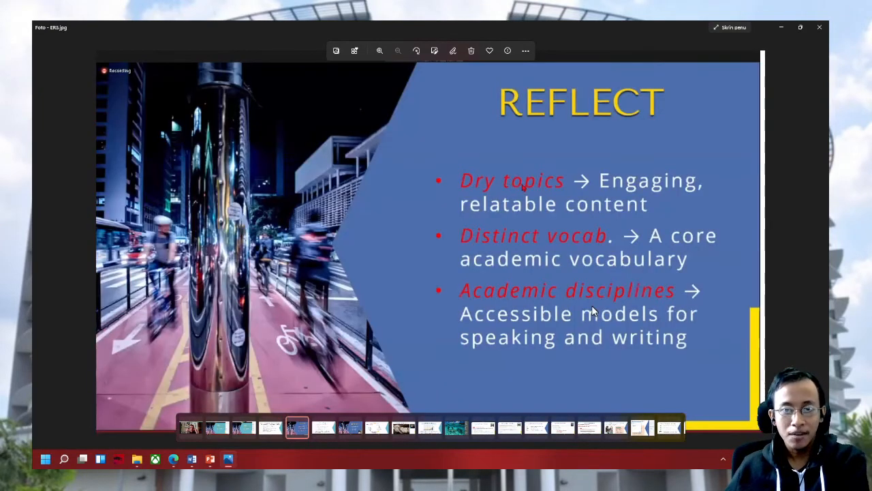
key("Left")
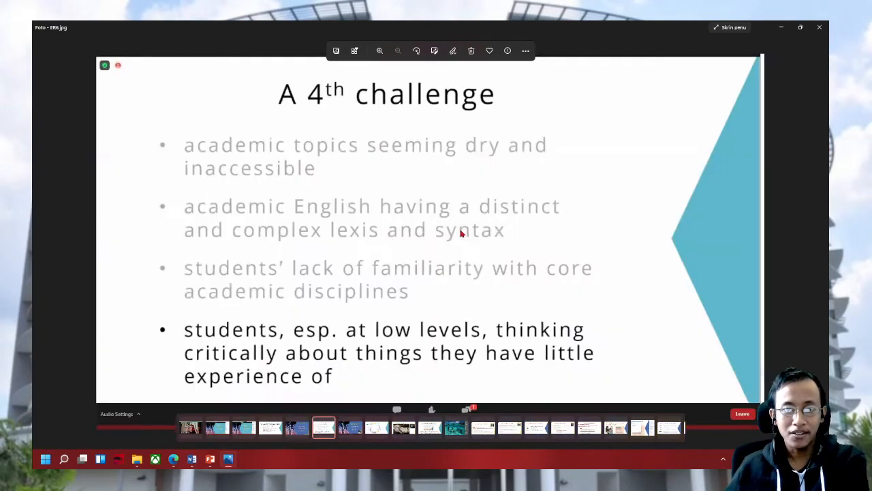
key("Right")
key("Right")
key("Right")
key("Right")
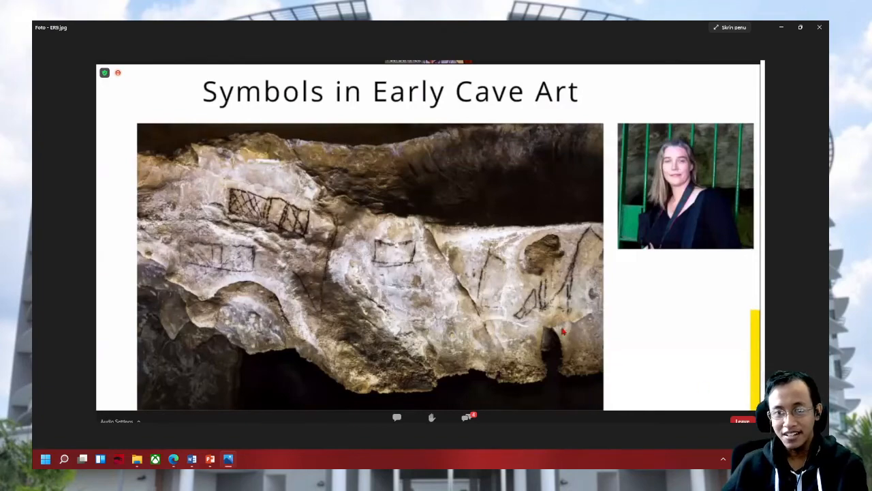
key("Right")
key("Right")
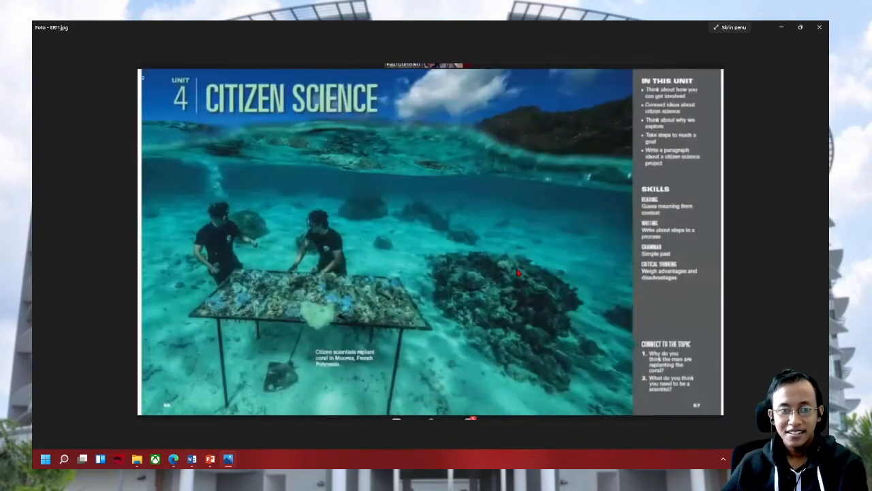
key("Right")
key("Right")
key("Right")
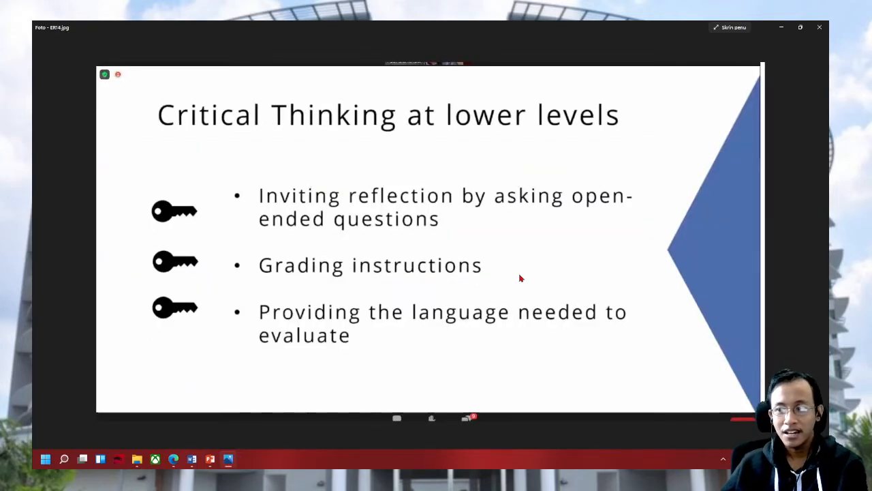
key("Right")
key("Right")
key("Right")
key("Right")
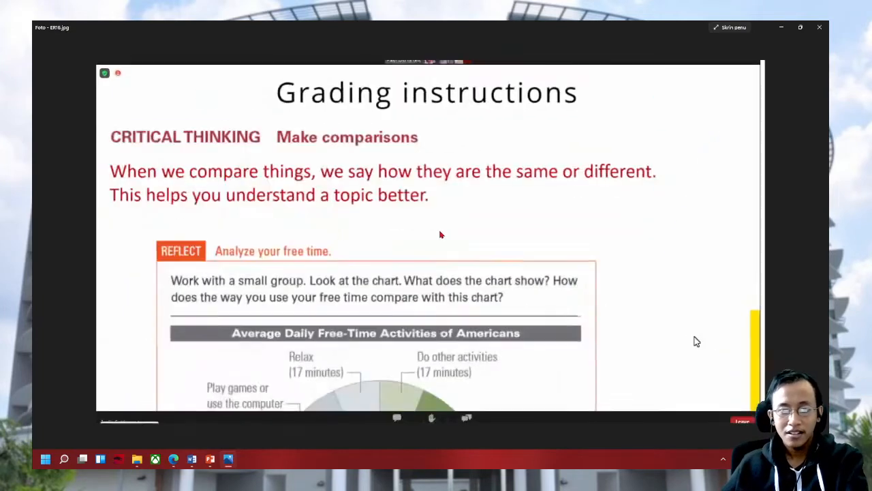
key("Right")
key("Right")
key("Right")
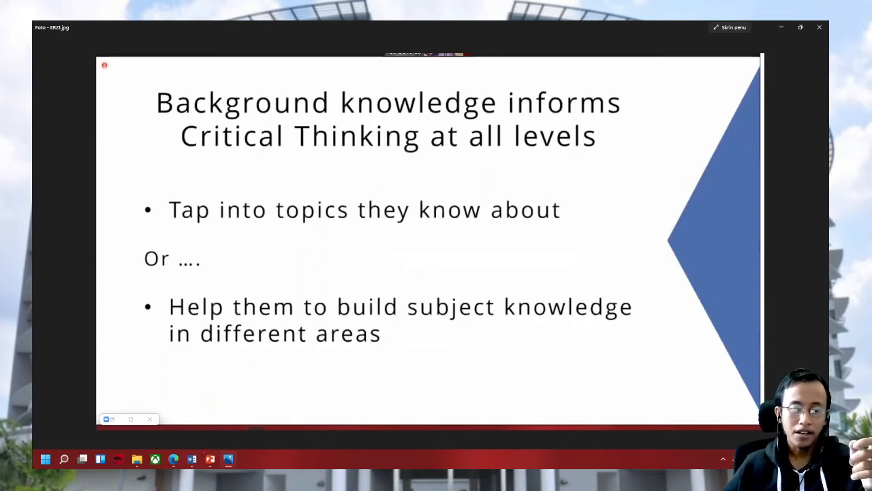
Switch back to PowerPoint, replace the bullet text with ADAD and nudge its text box slightly to the left.
left_click(210, 459)
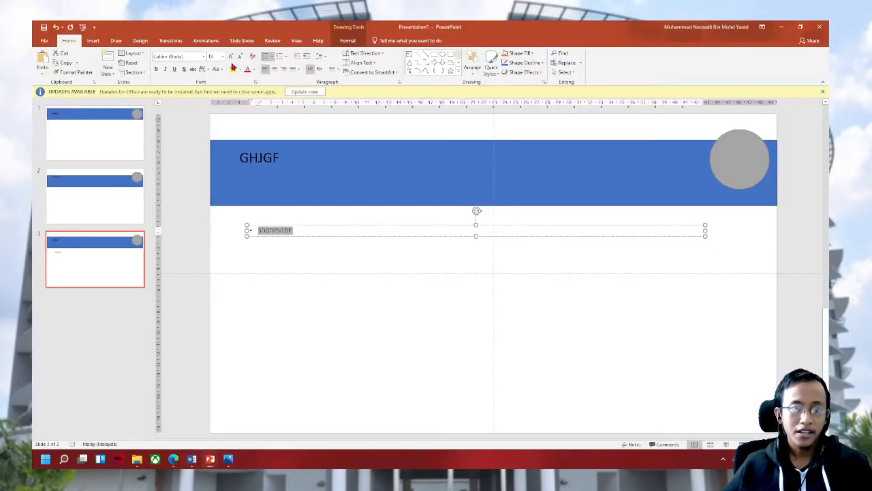
type("ADAD")
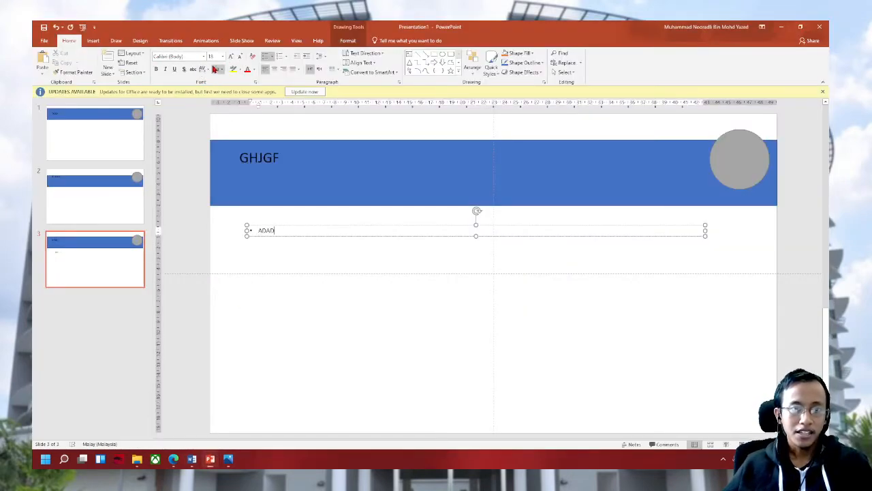
left_click(203, 60)
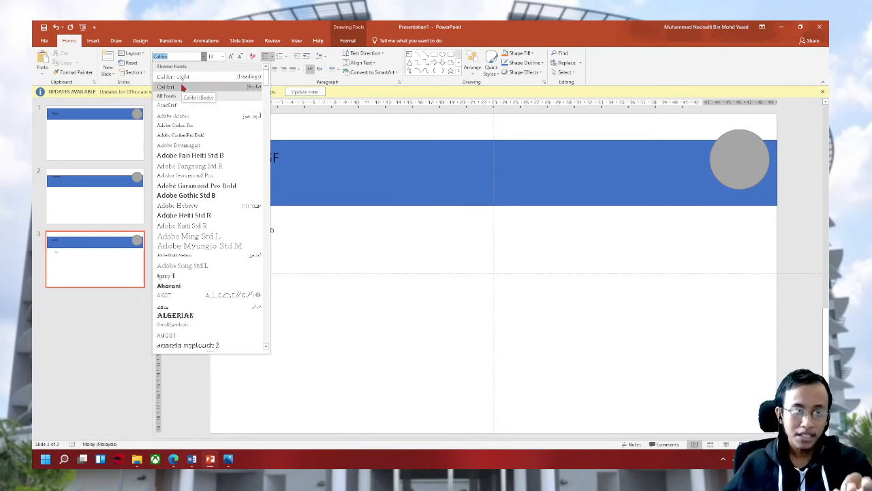
left_click(182, 87)
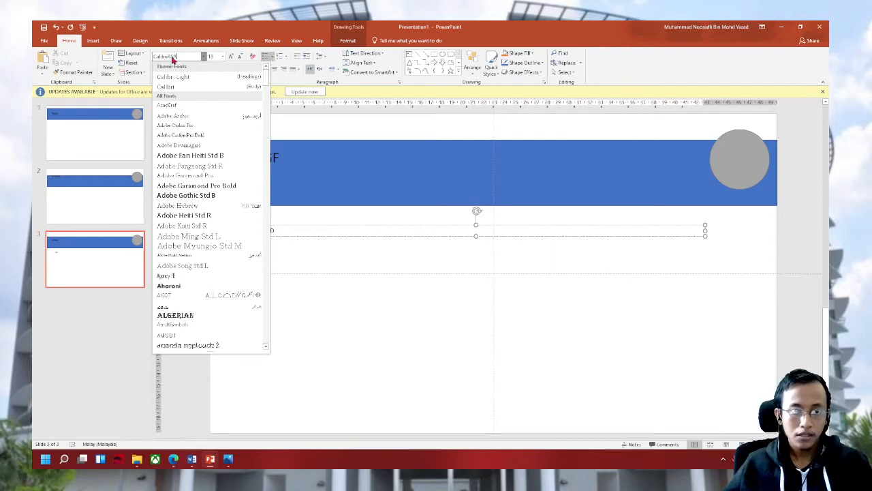
left_click(309, 243)
left_click_drag(277, 234, 271, 233)
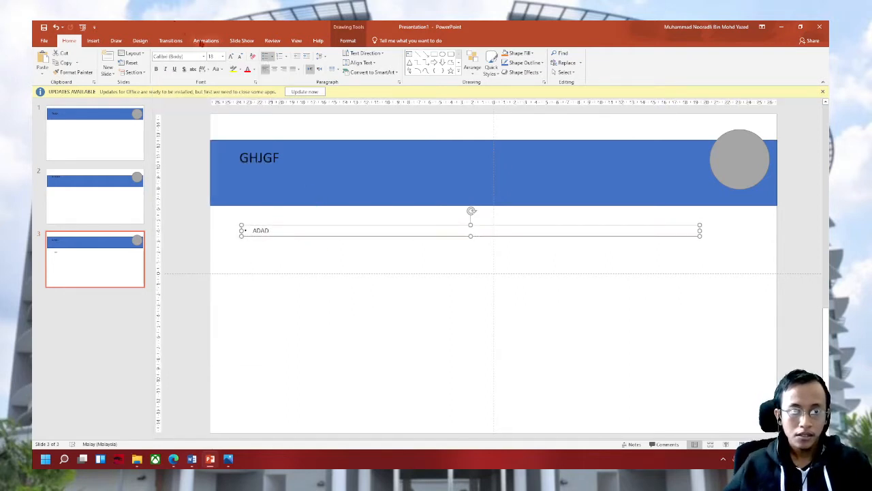
Try Times New Roman, Arial and Century Gothic as the font of the ADAD text box.
left_click(169, 57)
left_click_drag(189, 57, 149, 58)
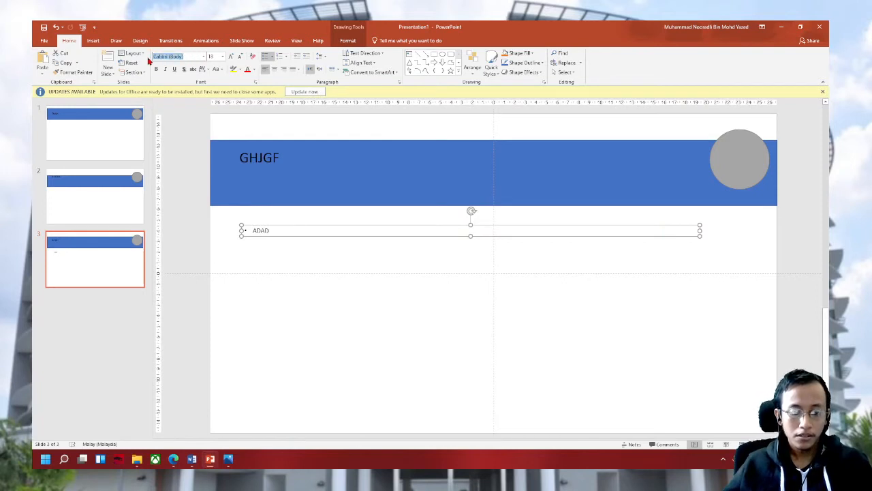
type("Ti")
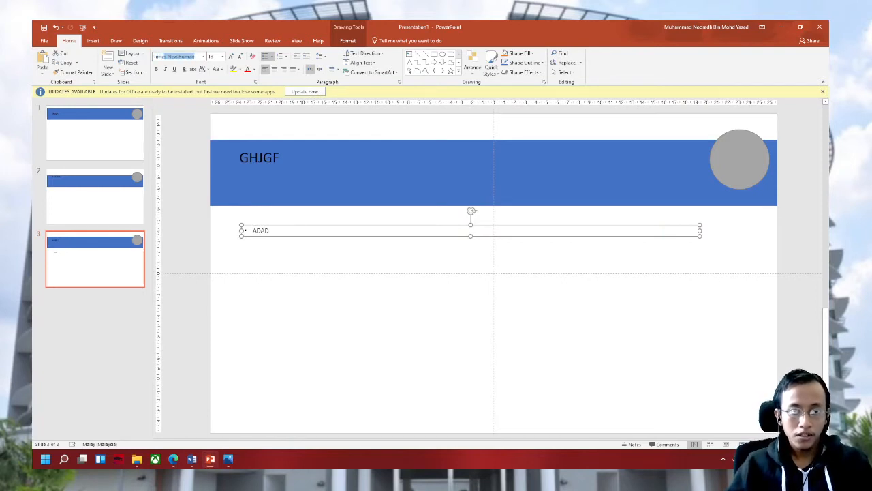
type("mes")
key("Return")
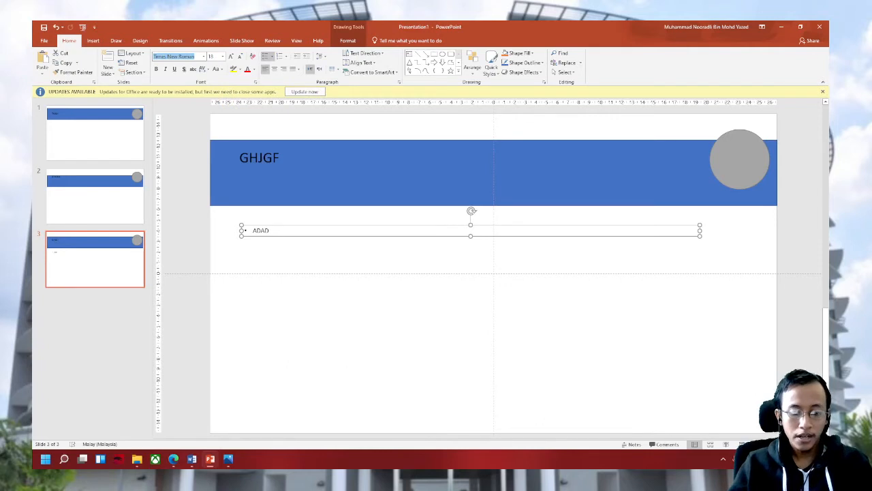
type("Arial")
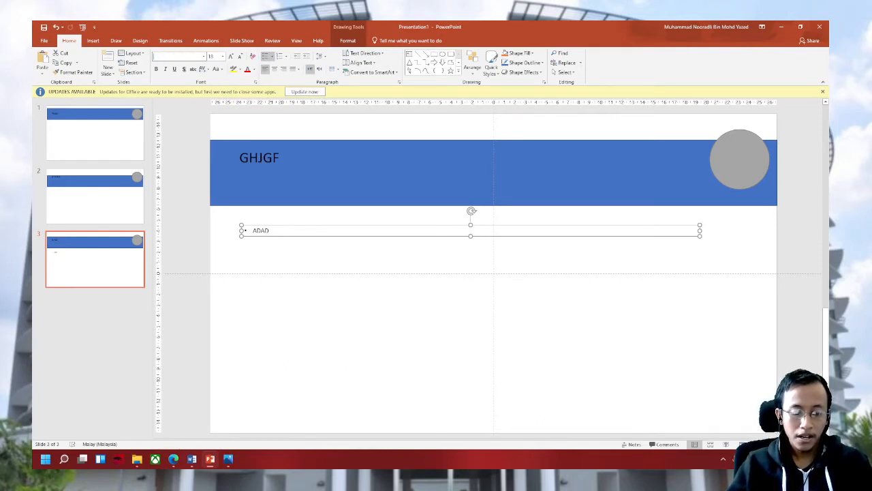
type("Cent")
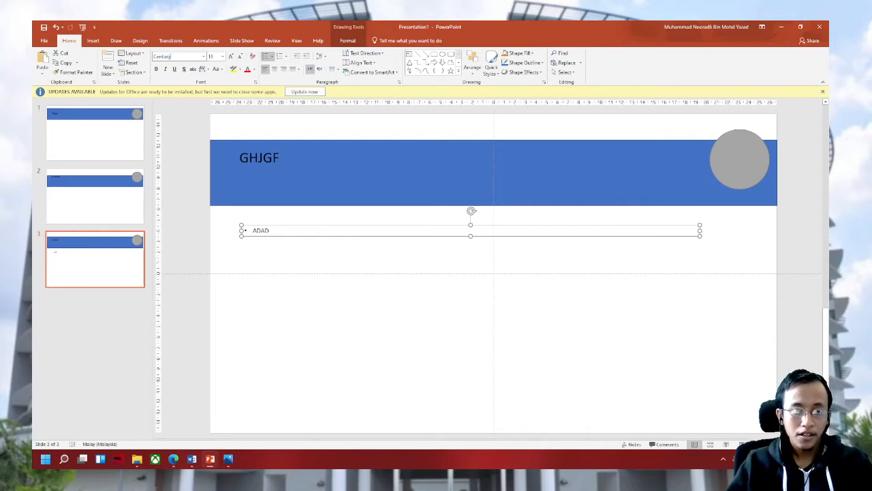
type("ury")
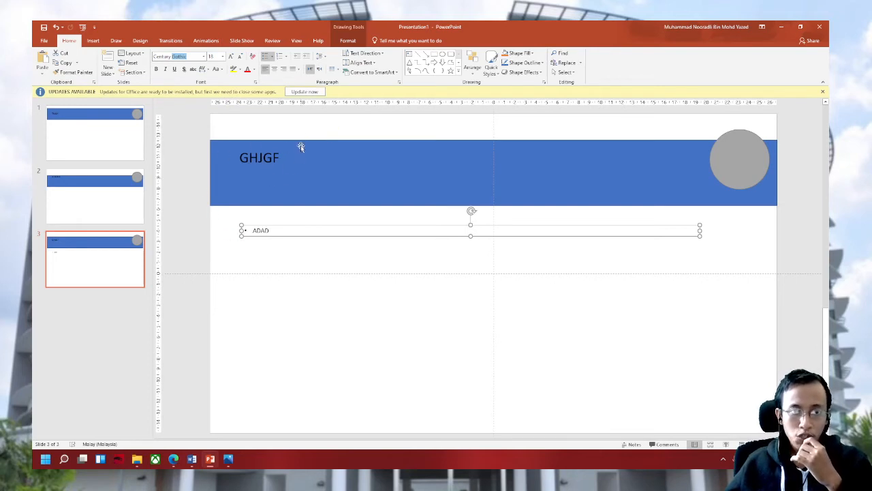
Change the font of the ADAD text box to Brush Script Std.
left_click(203, 57)
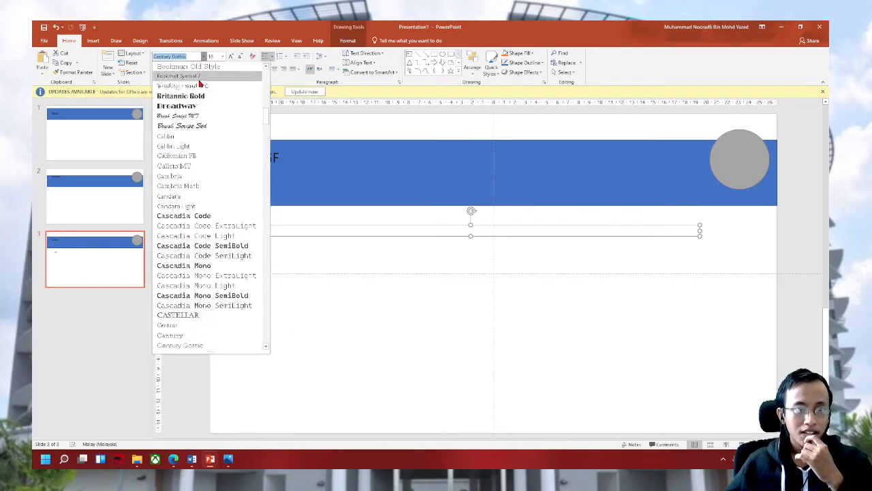
left_click(190, 127)
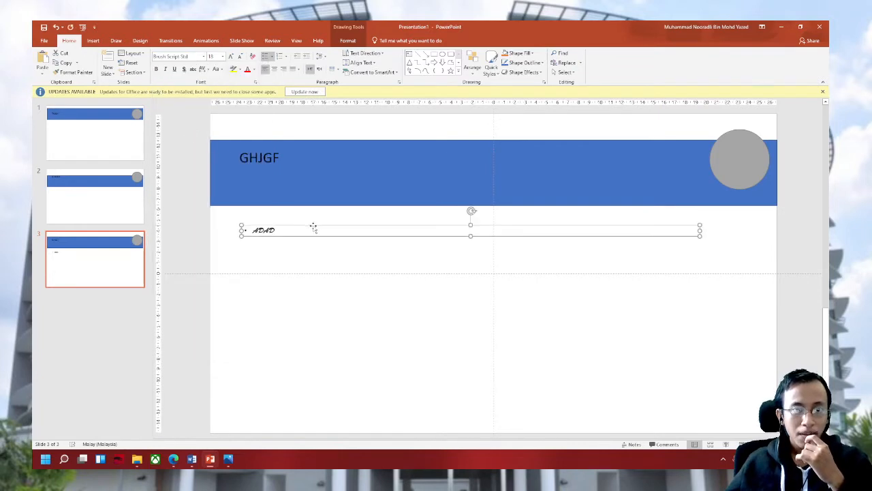
left_click(204, 57)
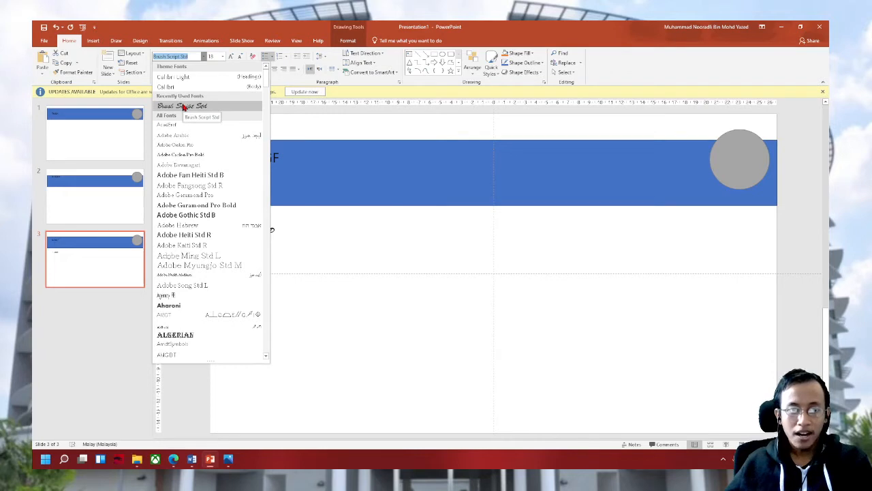
left_click(342, 215)
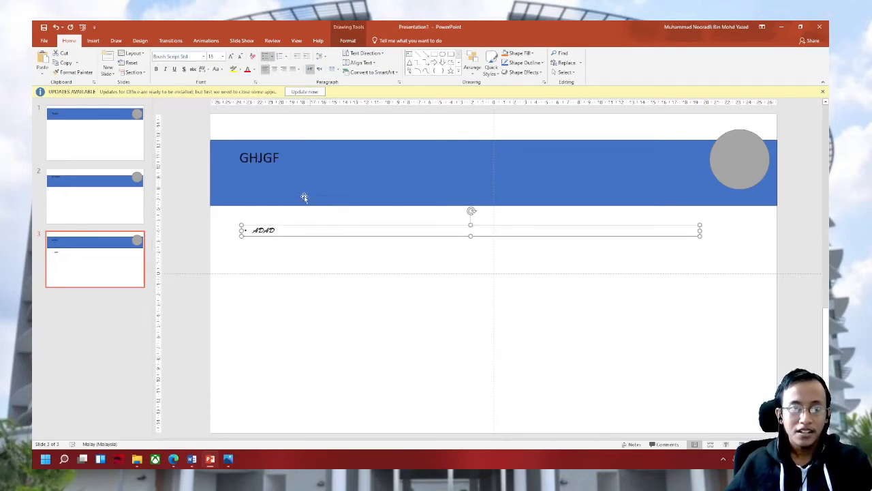
left_click(268, 160)
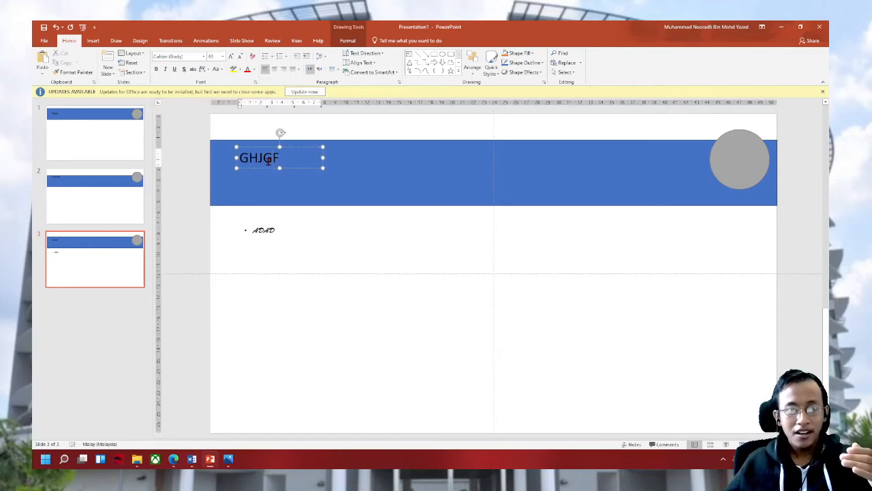
Add a new slide after slide 3 and delete its title placeholder to leave it blank.
left_click(111, 252)
key("Return")
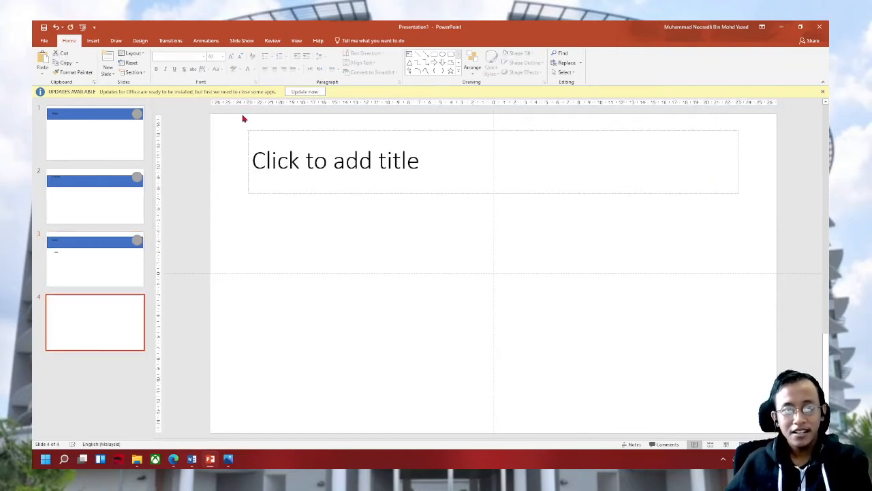
left_click_drag(242, 118, 773, 220)
key("Delete")
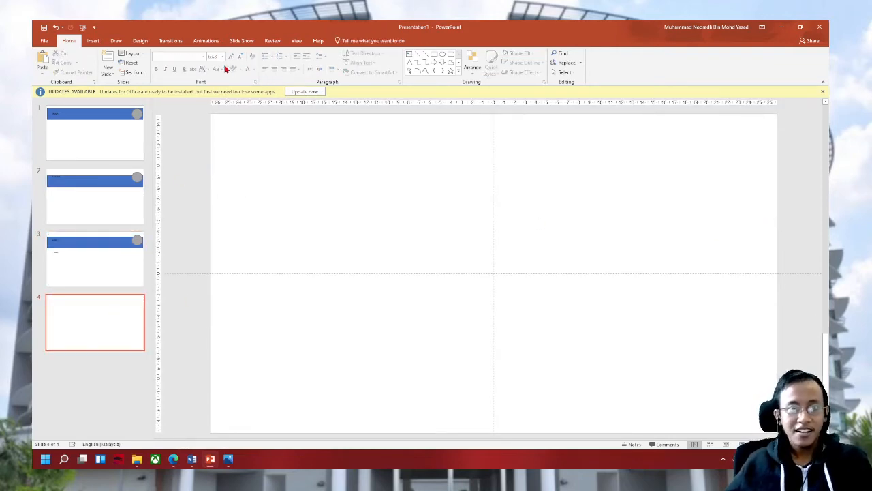
Insert a text box in the upper middle of slide 4 with the text "Welcom apple".
left_click(409, 53)
left_click(449, 175)
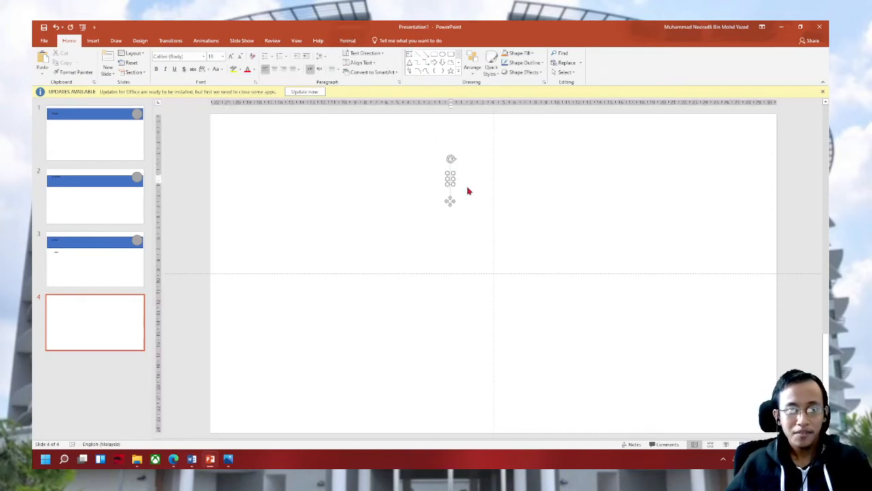
type("welc")
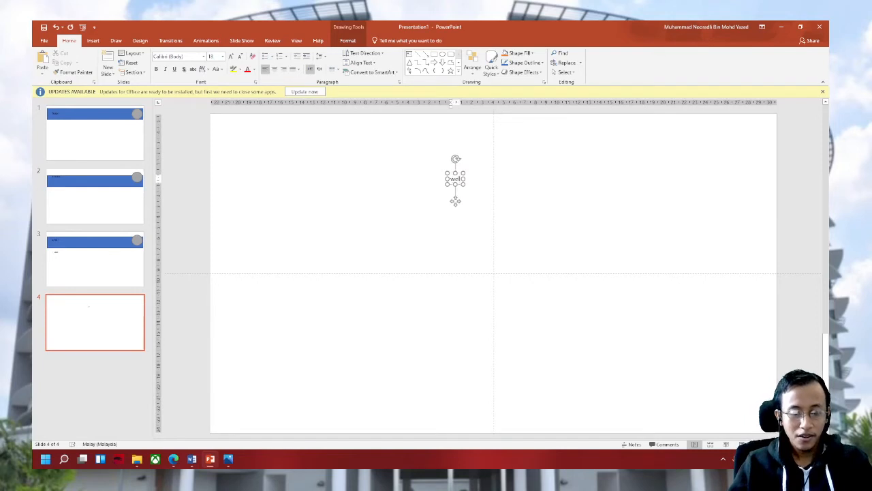
type("om")
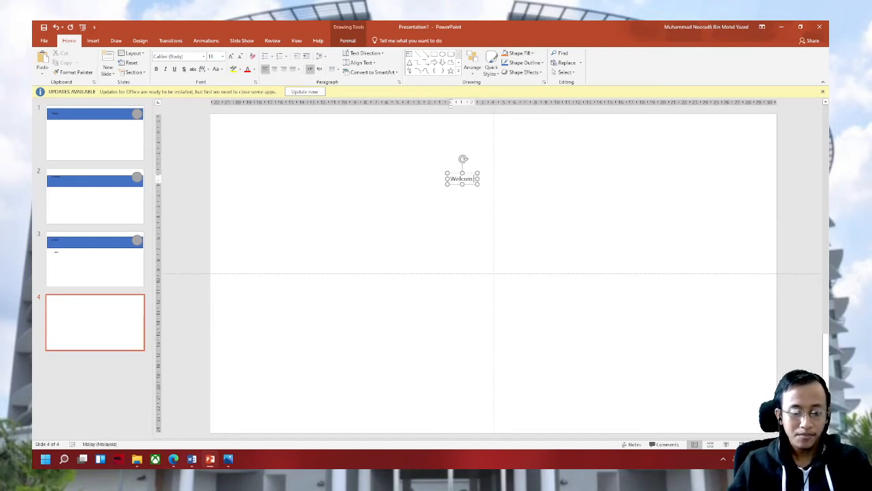
type(" apple")
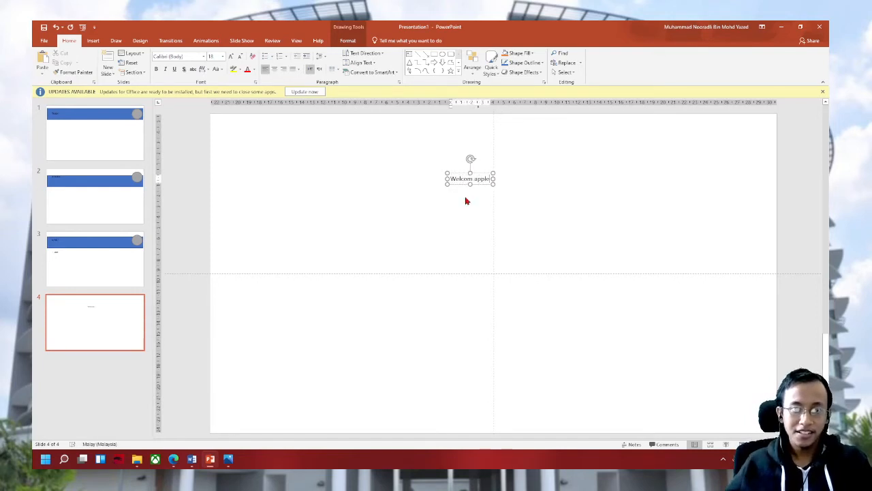
Convert the text box's whole text to uppercase and format it in bold Arial.
key("ctrl+a")
left_click(216, 68)
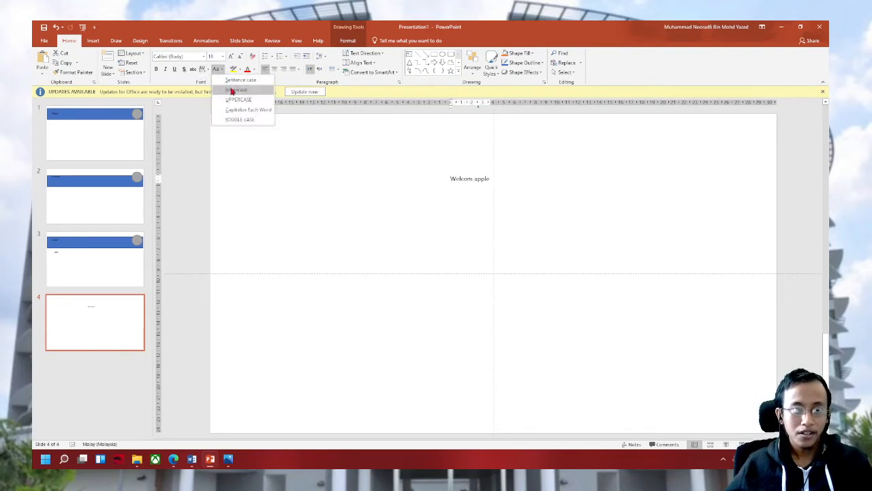
left_click(232, 100)
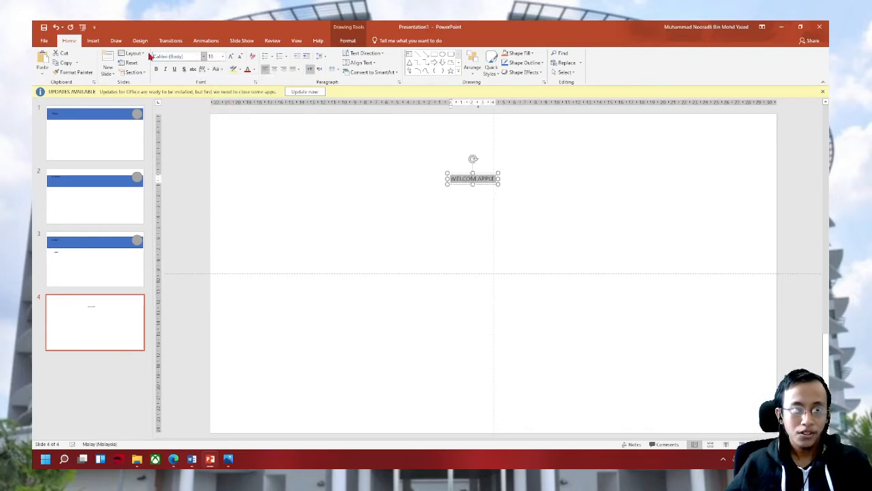
left_click(195, 57)
type("Arial")
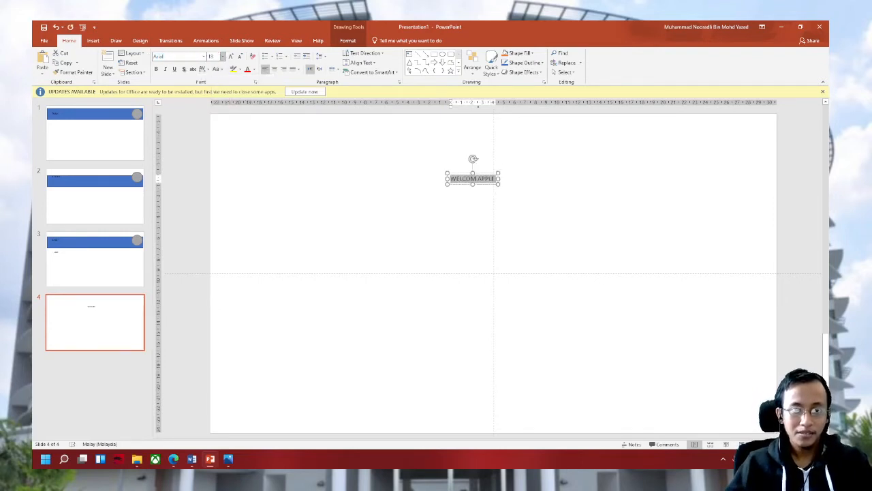
key("Return")
left_click(156, 69)
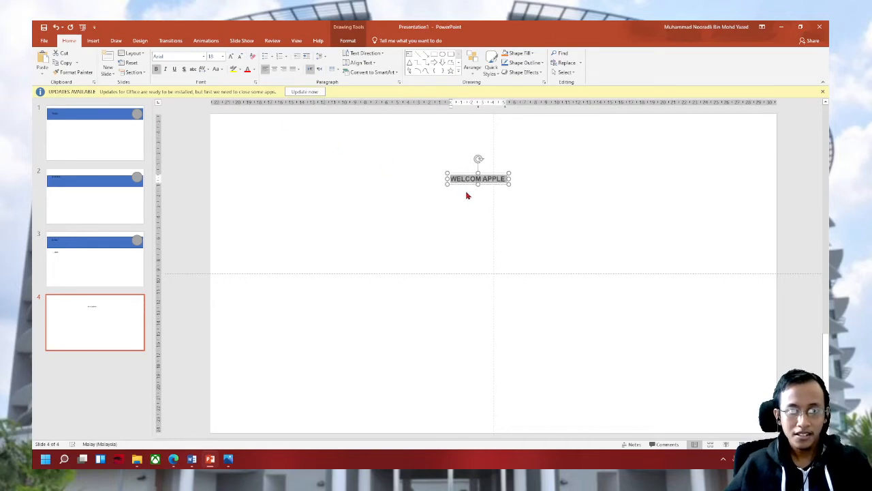
Correct the misspelled first word in the text box to WELCOME.
left_click(481, 178)
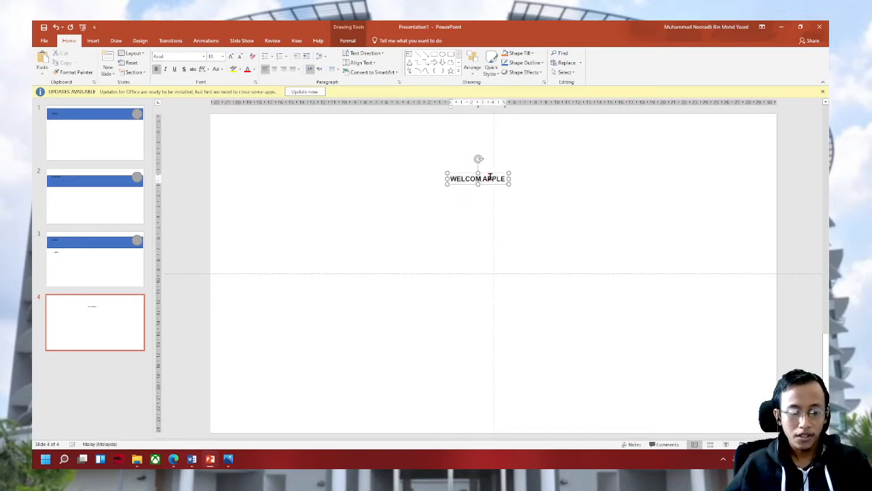
type("e")
key("BackSpace")
type("E")
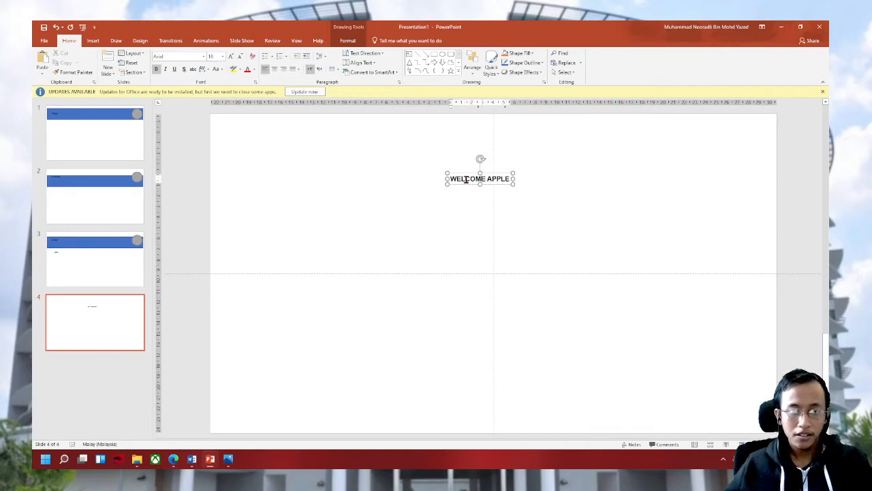
Enlarge the WELCOME APPLE text to font size 36.
key("ctrl+a")
left_click(231, 57)
left_click(231, 57)
left_click(231, 57)
left_click(231, 57)
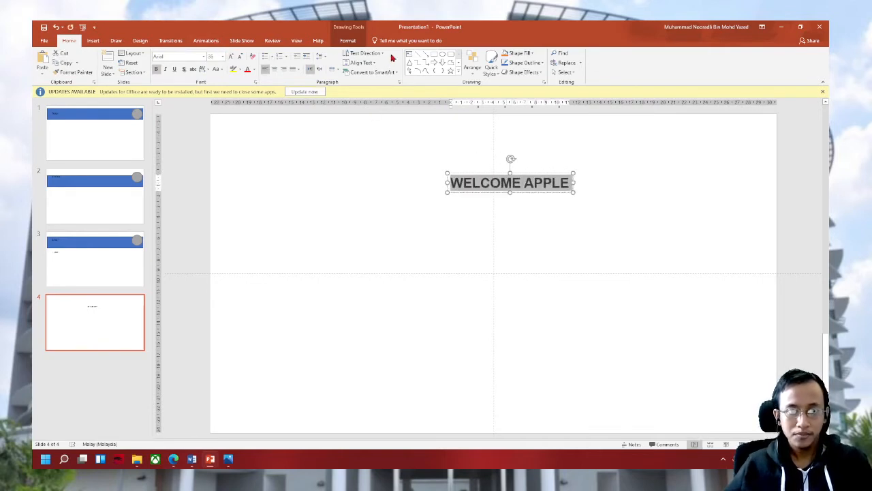
Align the WELCOME APPLE text box to the horizontal center and vertical middle of the slide.
left_click(349, 41)
left_click(600, 53)
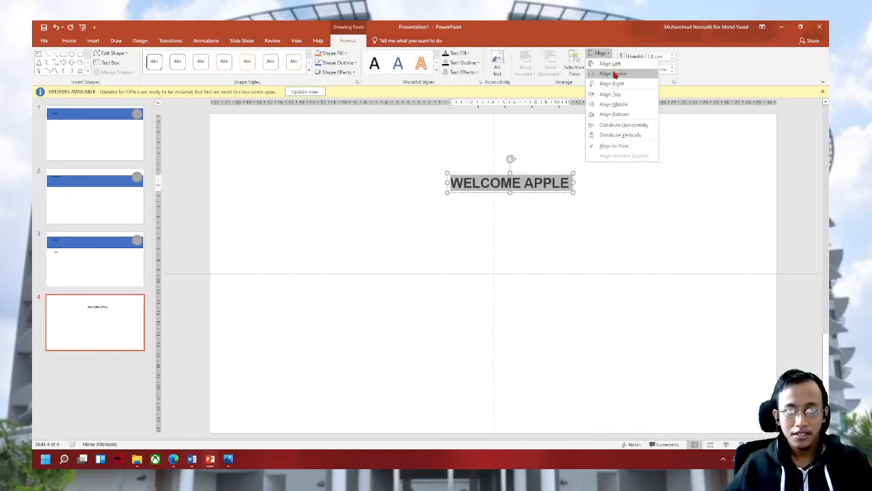
left_click(613, 73)
left_click(599, 54)
left_click(615, 105)
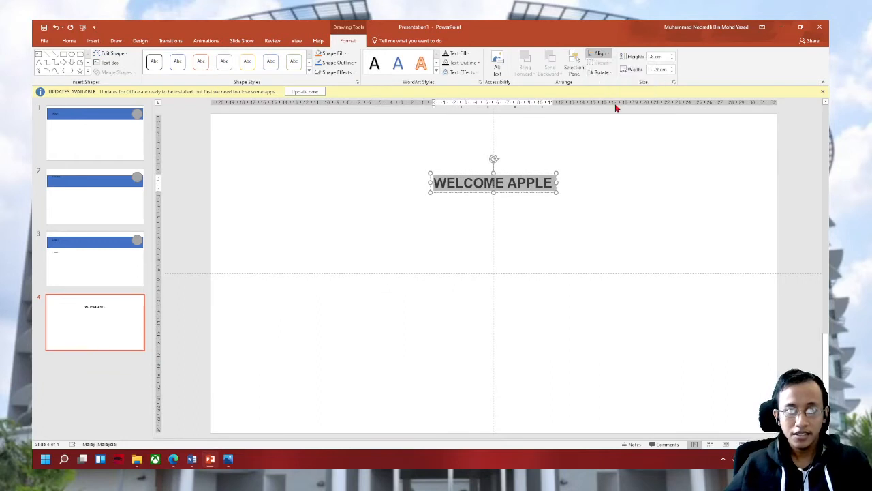
left_click(617, 177)
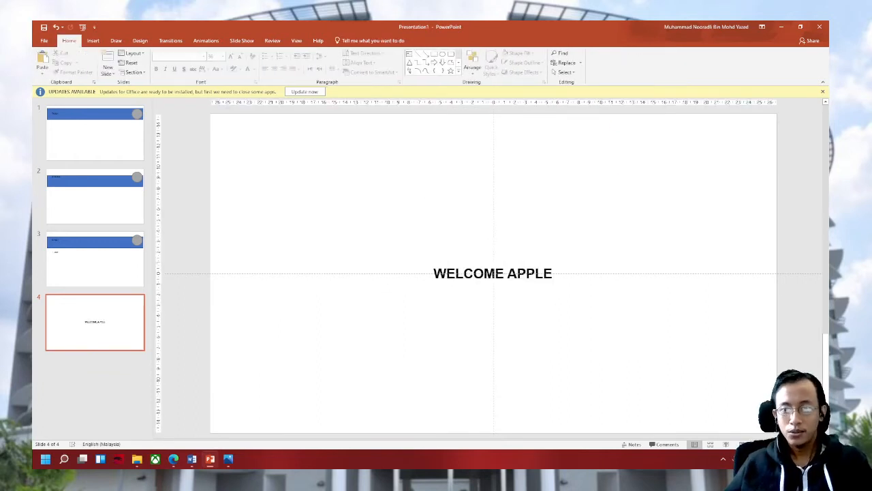
Preview slide 4 as a slide show, end the show and compare the slide with slides 3, 2 and 1.
key("alt+F5")
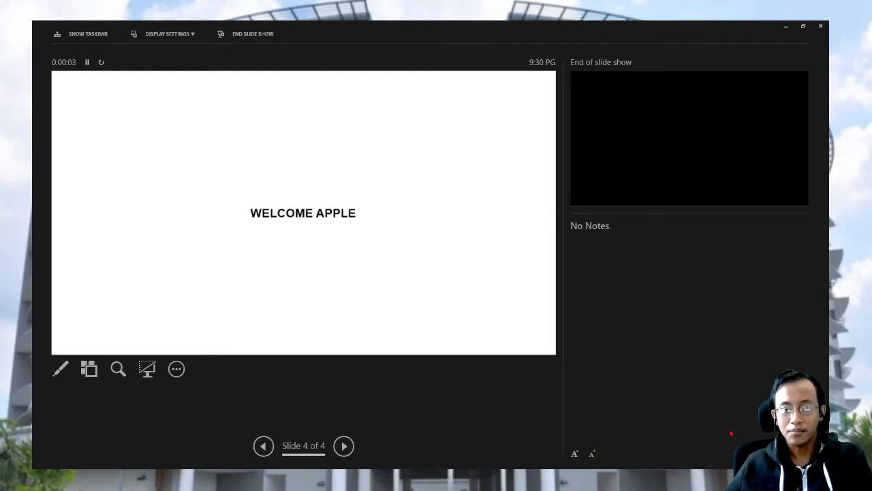
key("Escape")
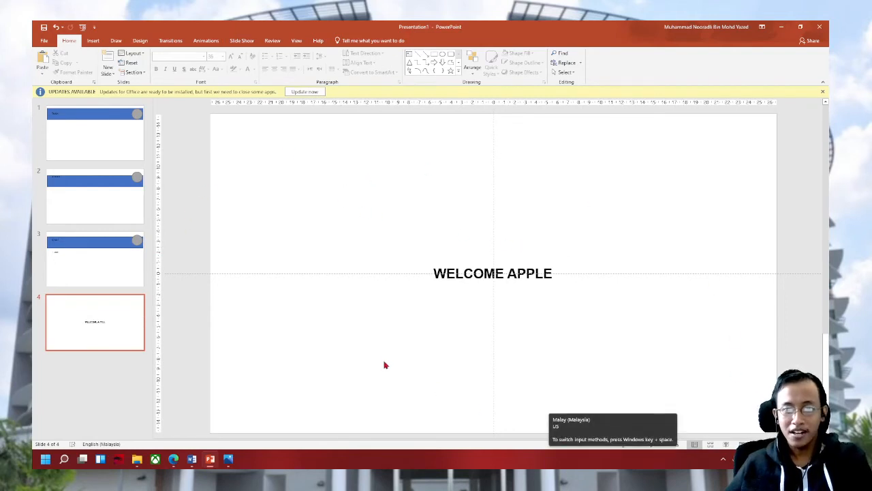
left_click(75, 254)
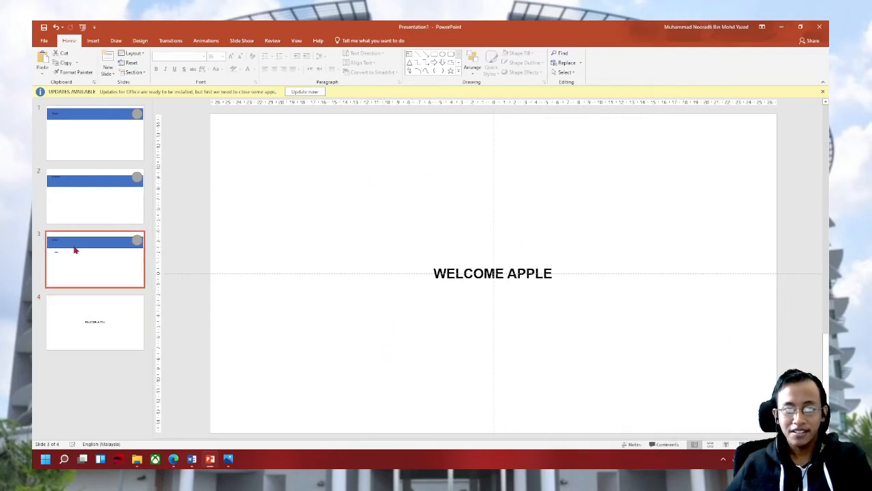
left_click(79, 213)
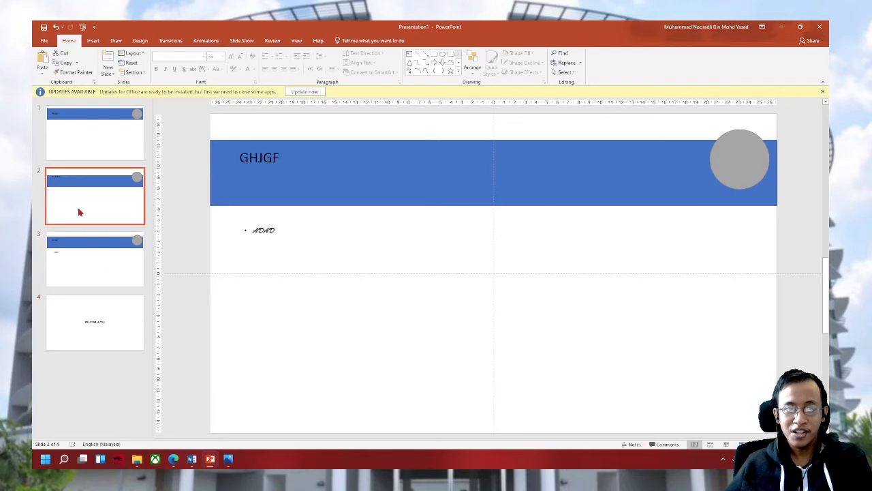
left_click(89, 151)
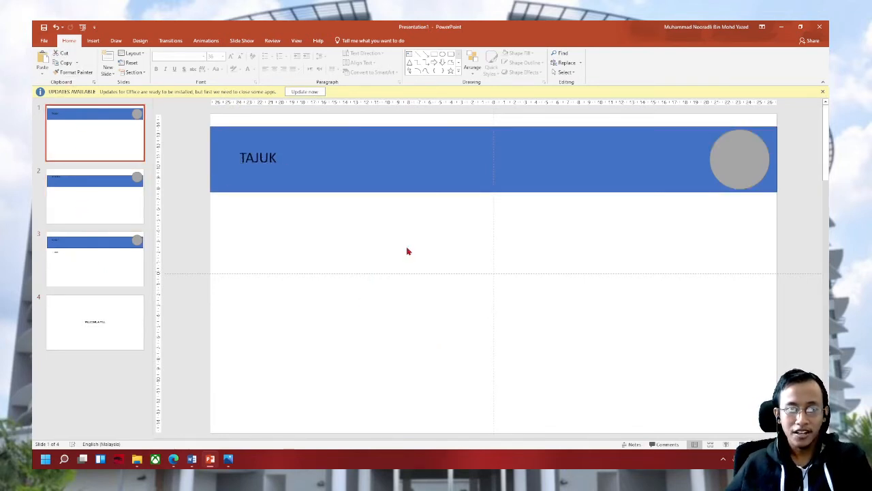
left_click(96, 327)
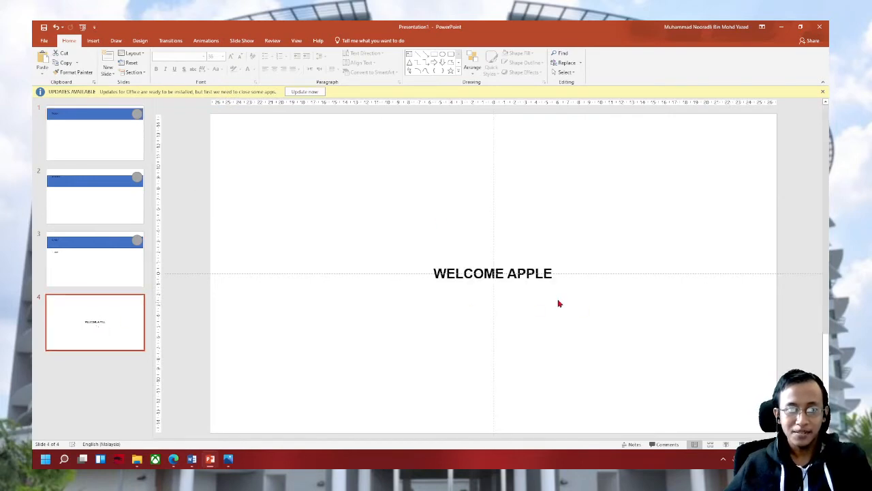
left_click(399, 284)
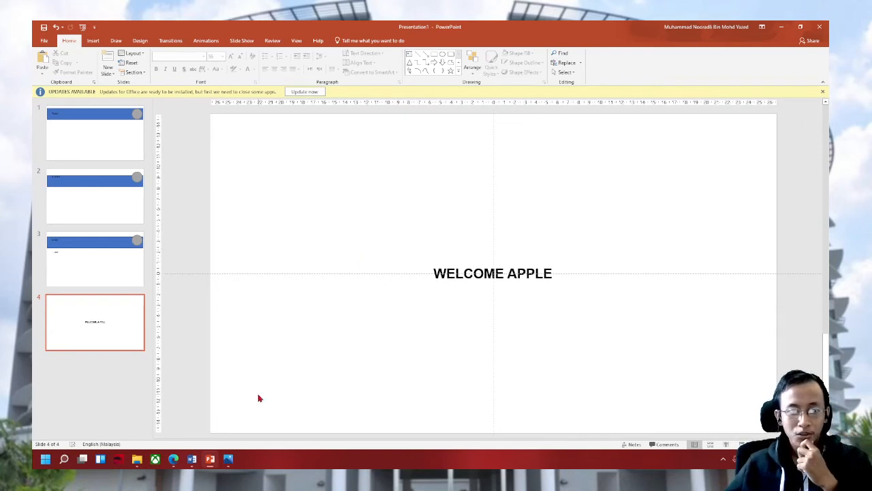
Switch to the Photos viewer, browse the webinar screenshots from ER21 to FS1 to examine their slide designs, and close the viewer.
left_click(228, 459)
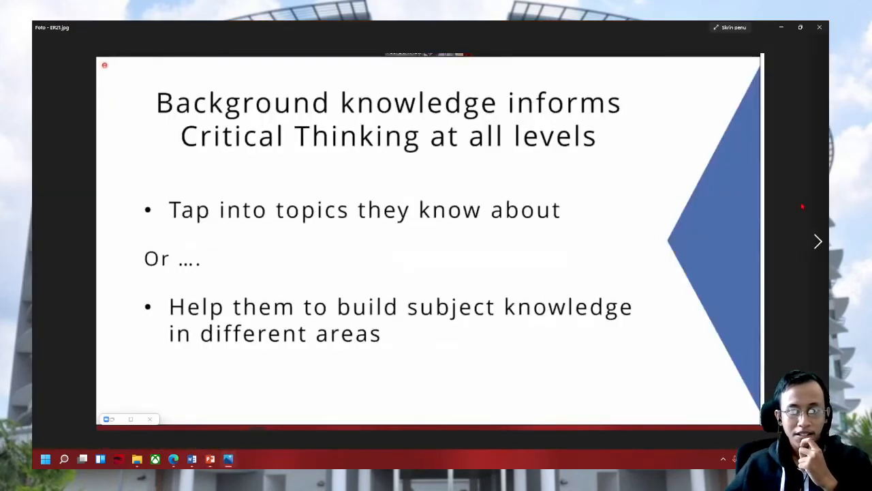
key("Right")
key("Right")
key("Left")
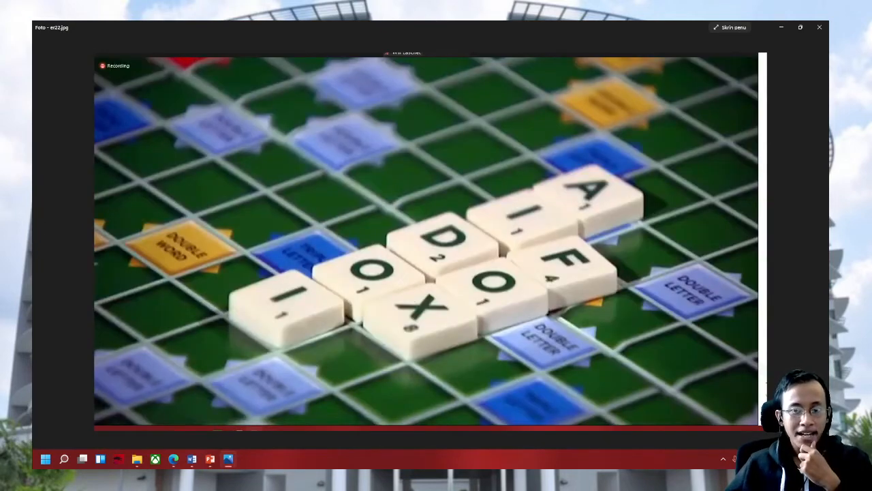
key("Right")
key("Right")
key("Right")
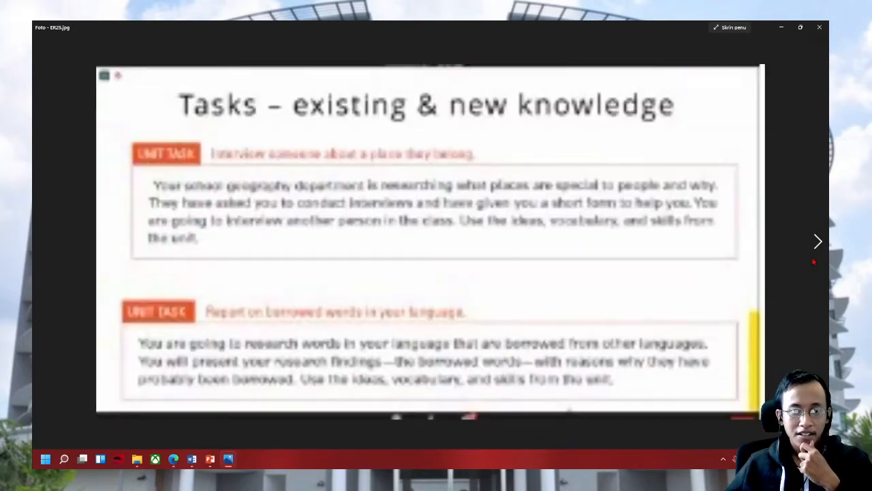
key("Right")
key("Right")
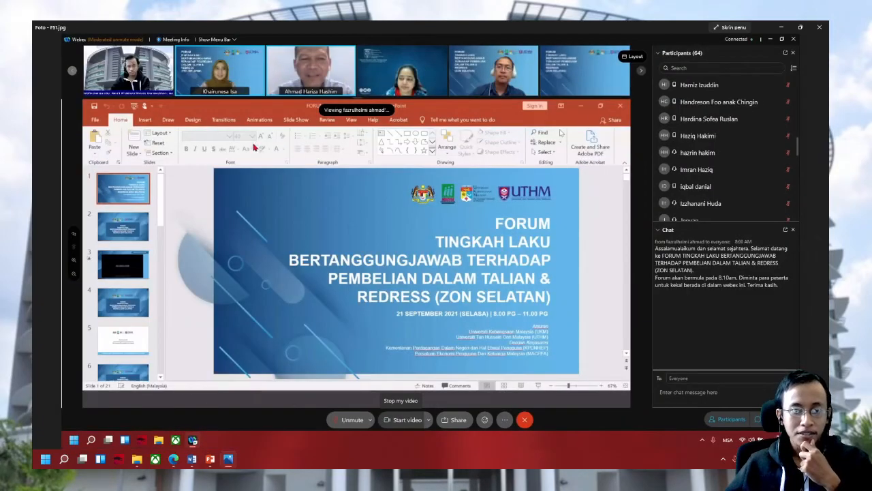
left_click(819, 27)
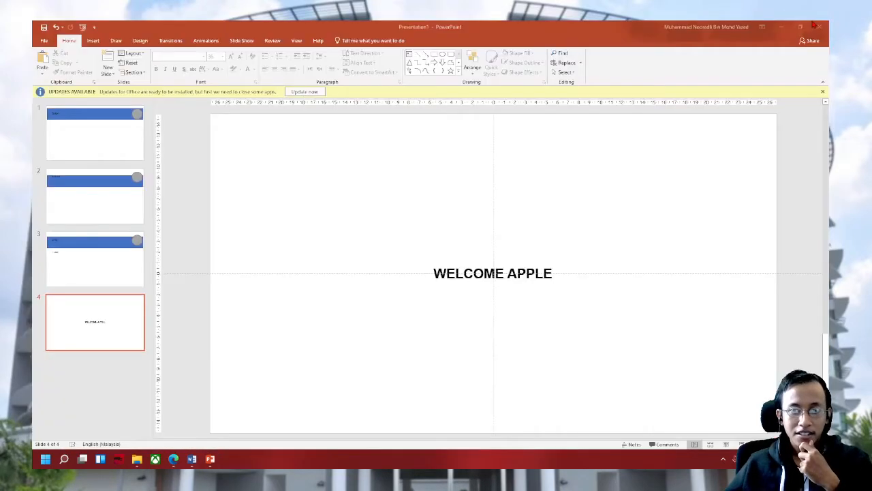
Switch to the Pictures folder, browse the webinar screenshots from KTA22 to KTA26 to examine their slide content, and close the viewer.
left_click(137, 459)
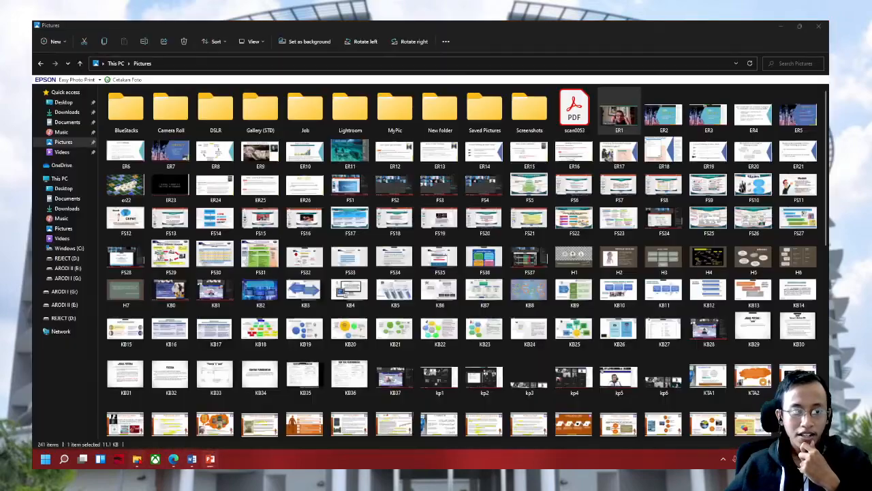
scroll(438, 281, "down", 5)
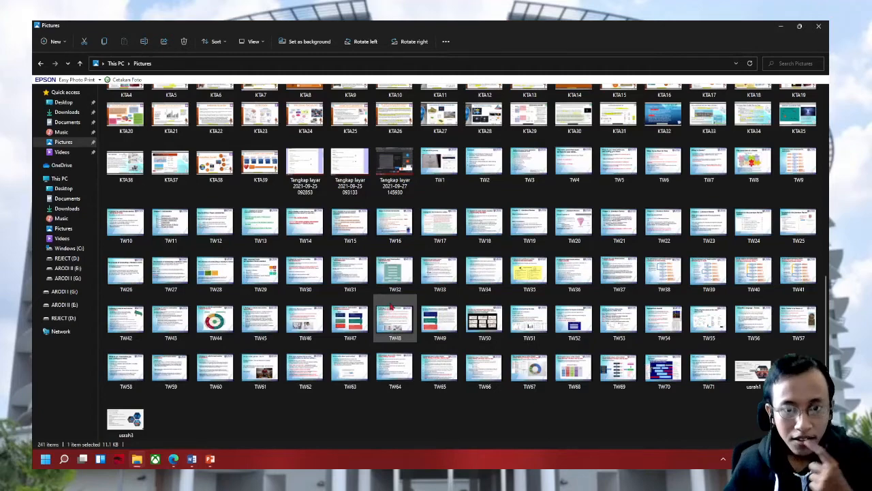
scroll(394, 308, "up", 2)
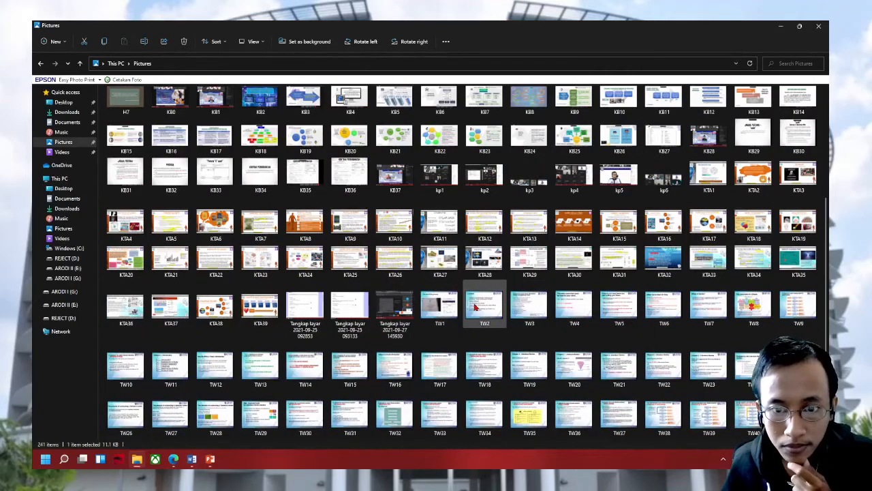
scroll(450, 315, "down", 2)
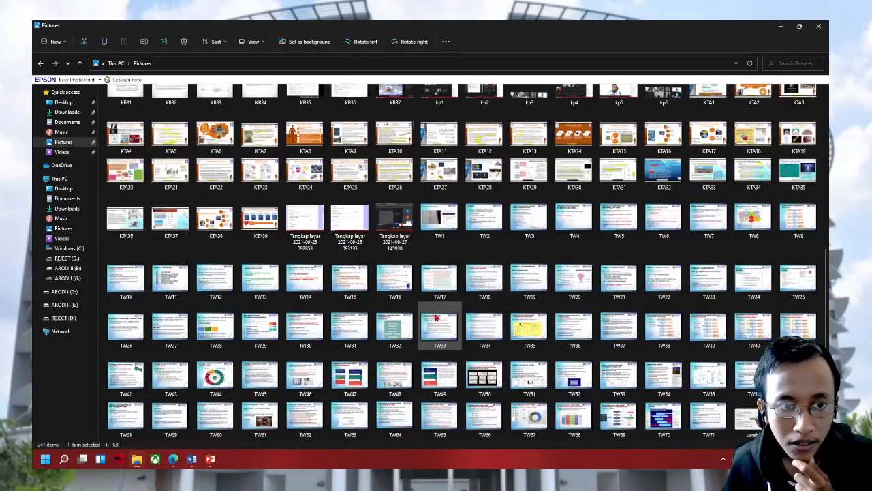
double_click(229, 178)
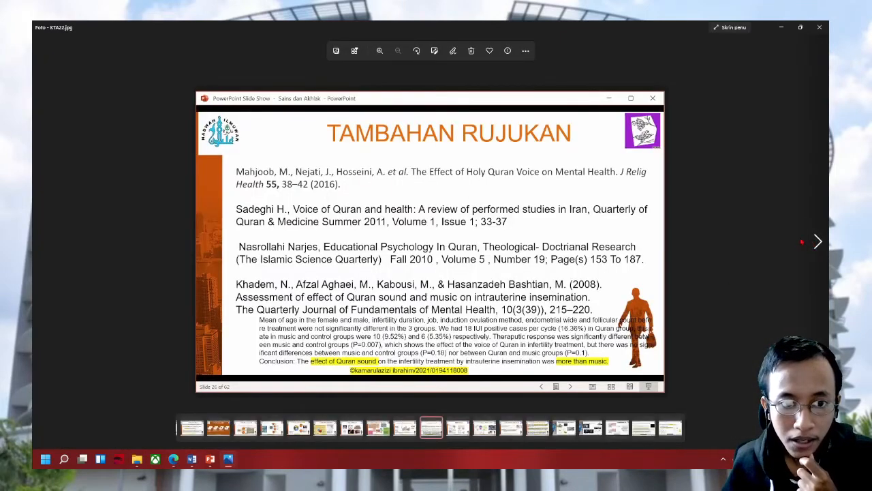
left_click(807, 240)
left_click(807, 240)
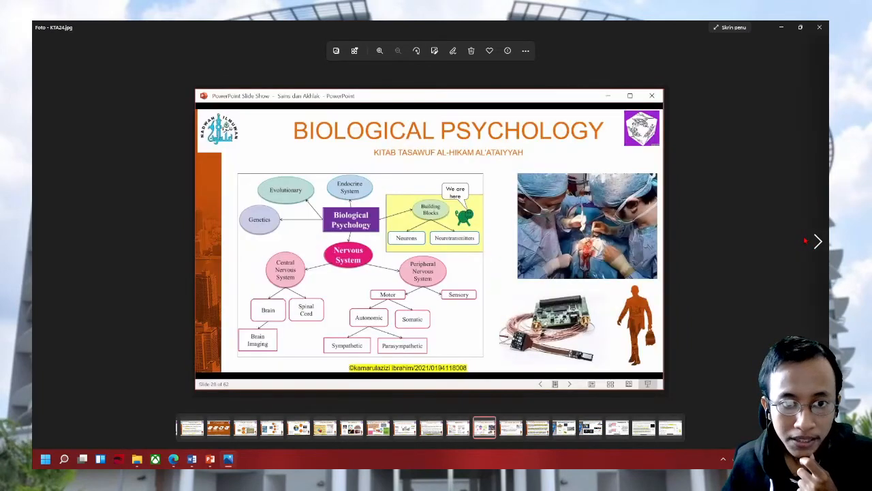
left_click(806, 240)
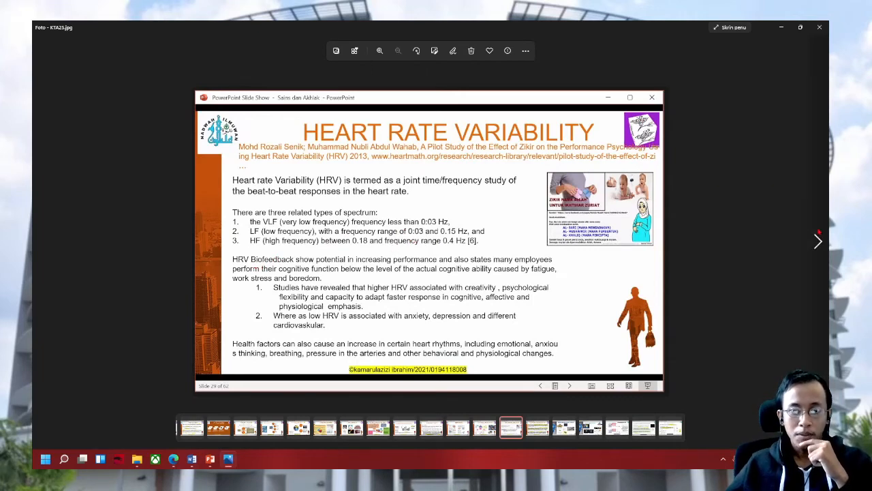
key("Right")
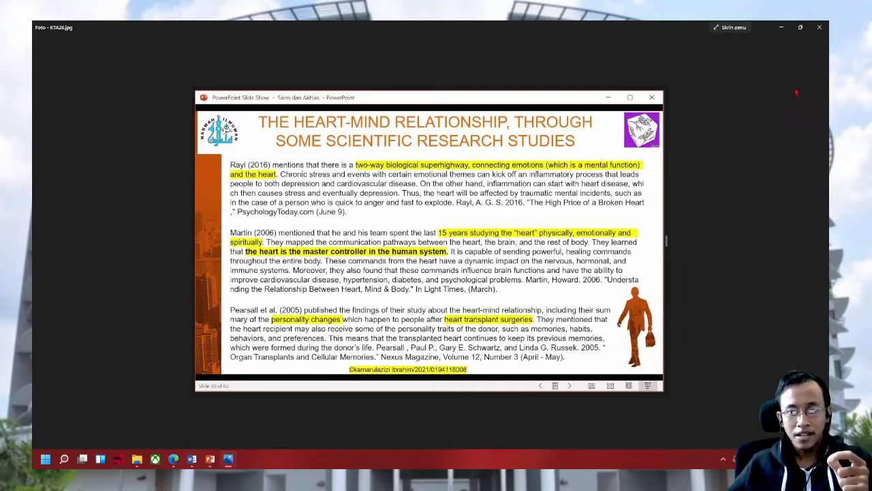
left_click(819, 27)
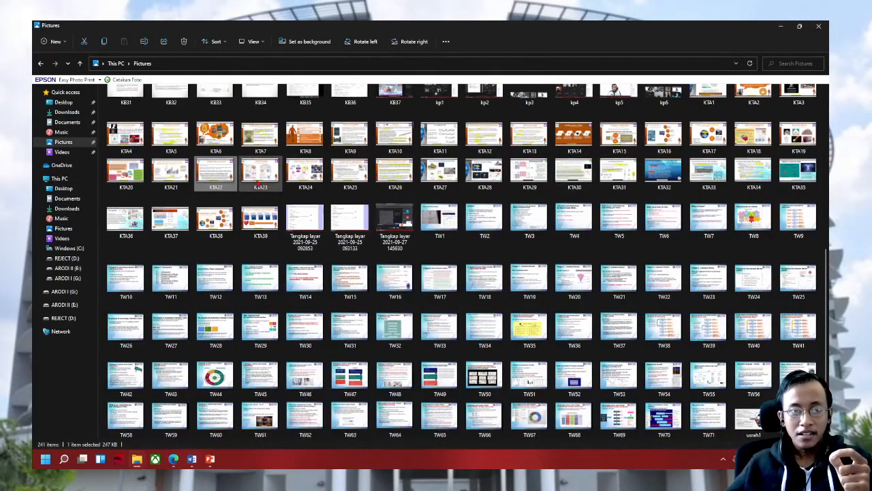
Reopen and close screenshot KTA22, then examine the open-ended questions slide and bulleted slide ER14, and close the viewer.
double_click(449, 312)
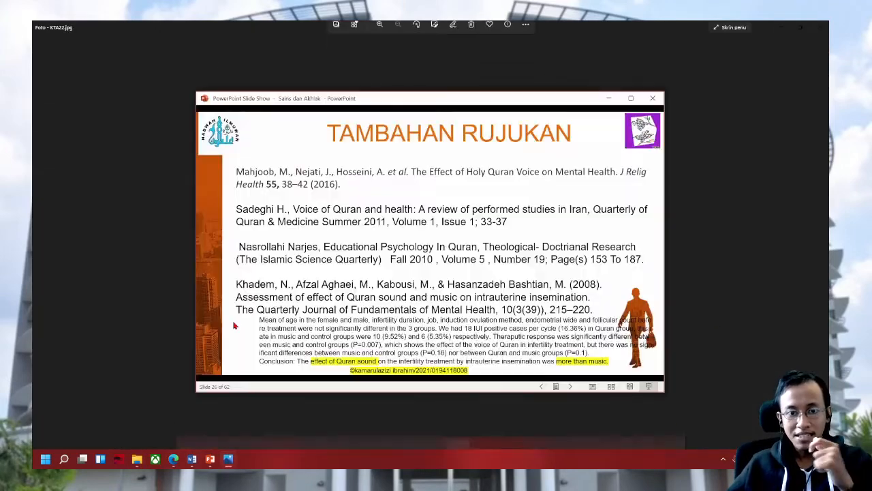
left_click(819, 27)
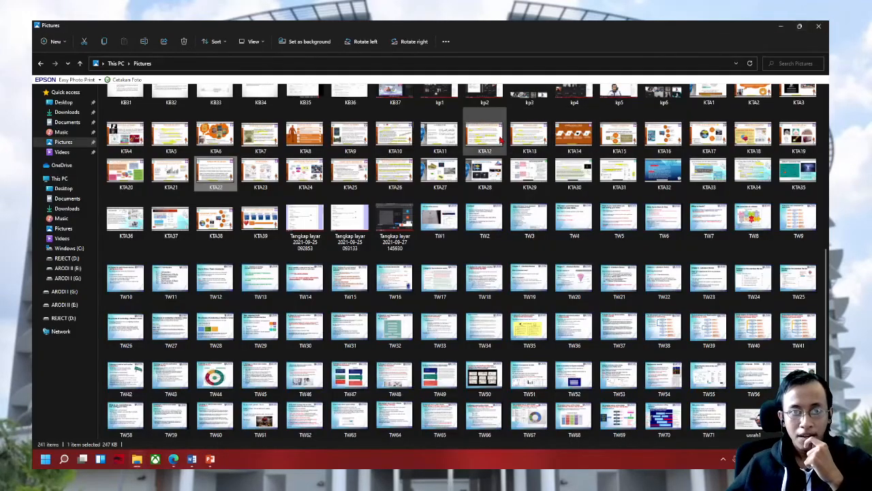
scroll(491, 150, "up", 5)
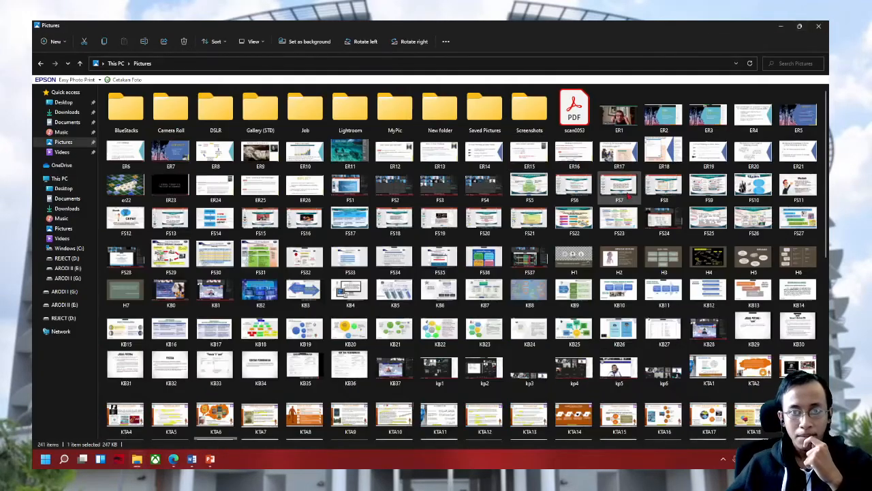
double_click(531, 177)
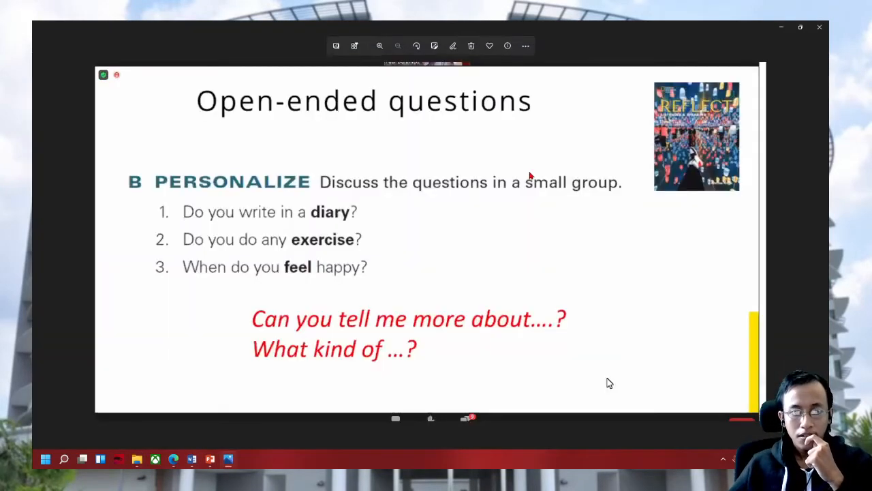
key("Left")
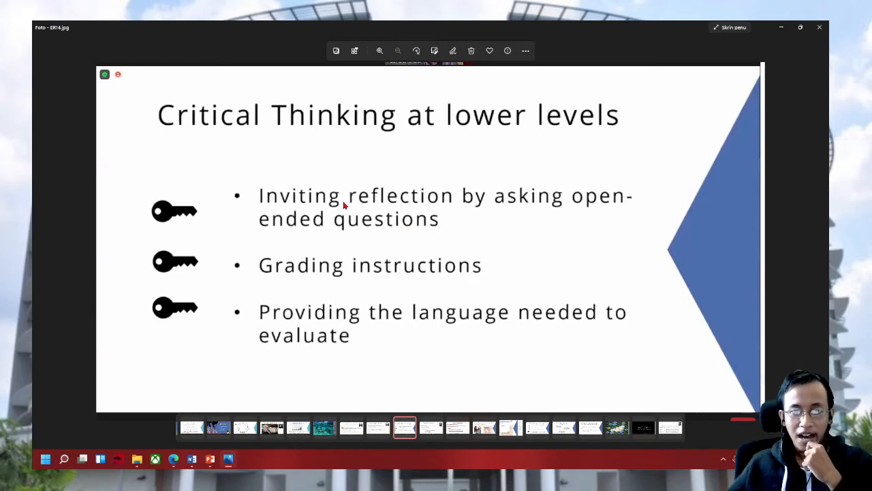
left_click(819, 27)
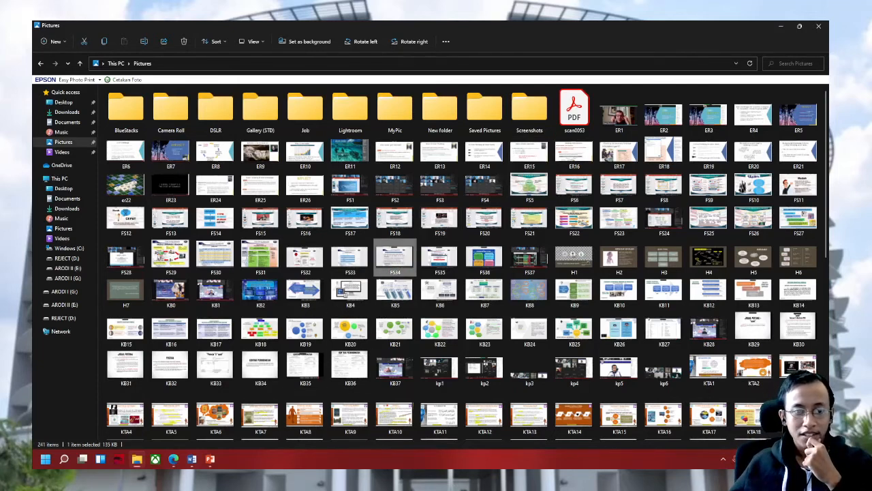
Switch to the Word outline, highlight the "- Some Tricks" line as the topic, and return to the PowerPoint presentation.
left_click(211, 458)
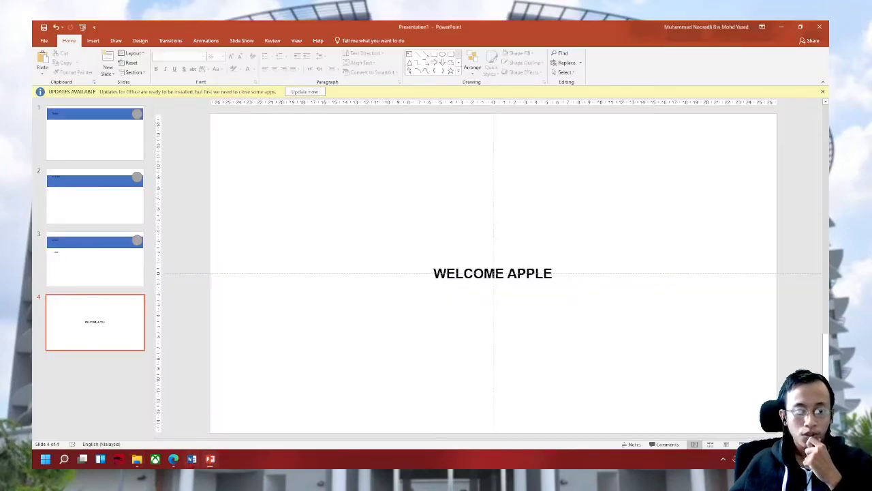
left_click(191, 460)
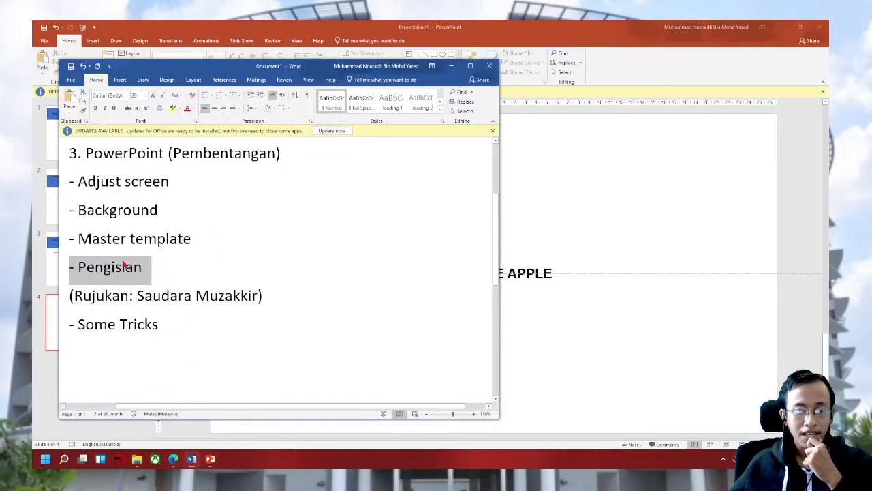
left_click(248, 348)
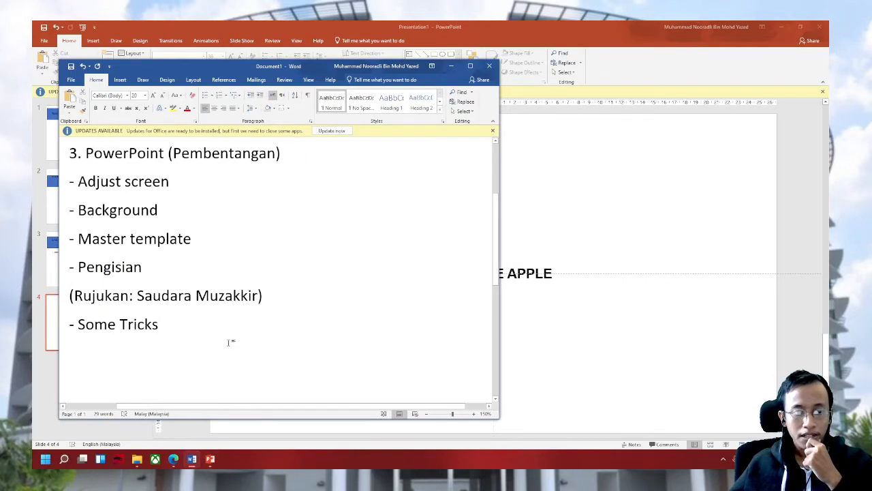
left_click_drag(192, 330, 66, 334)
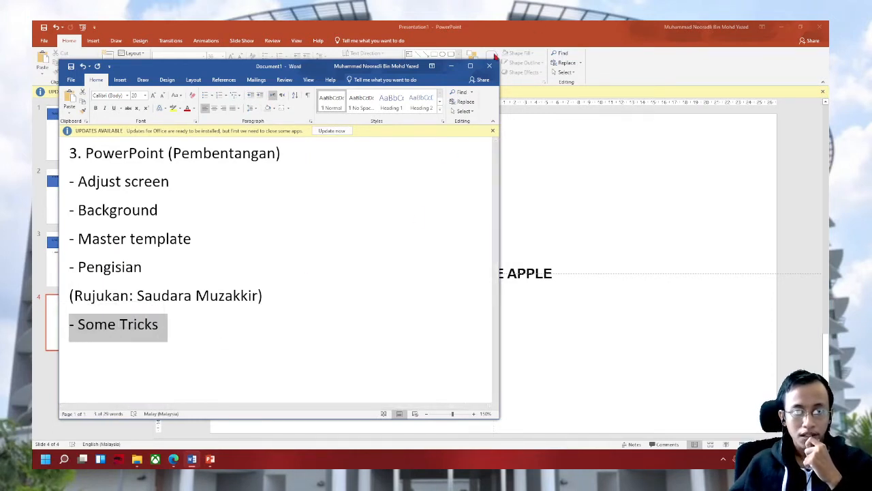
left_click(591, 167)
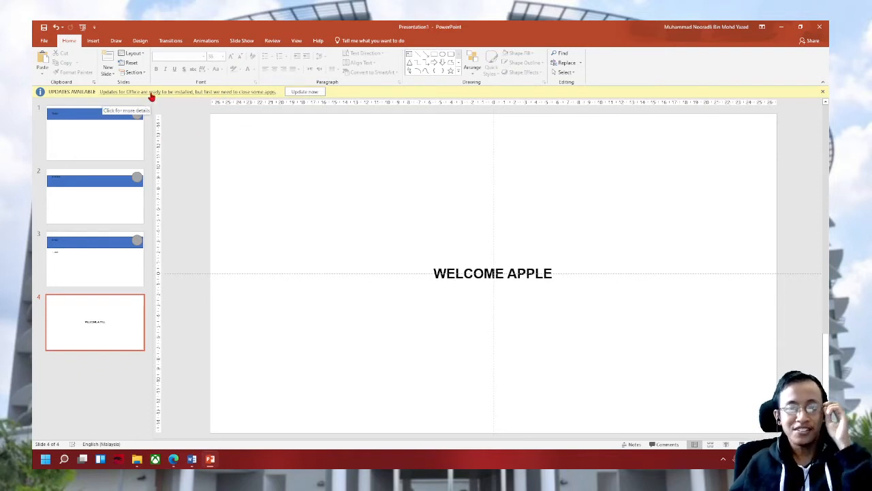
left_click(96, 42)
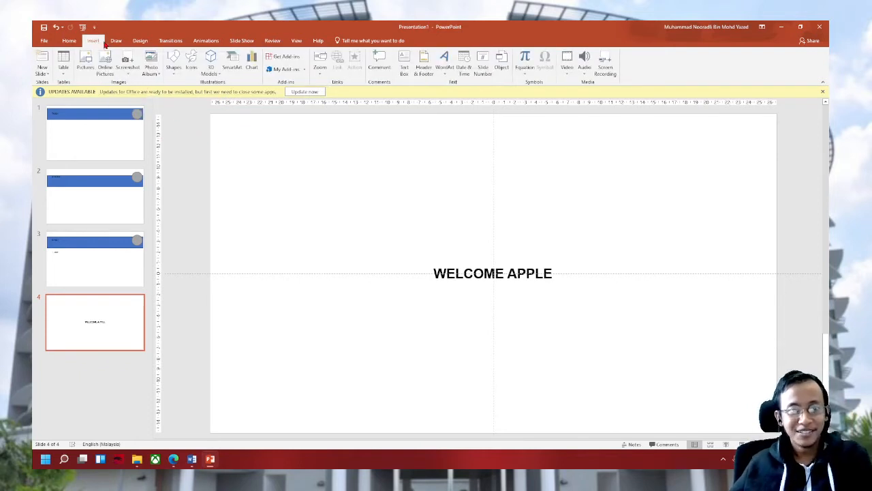
left_click(70, 41)
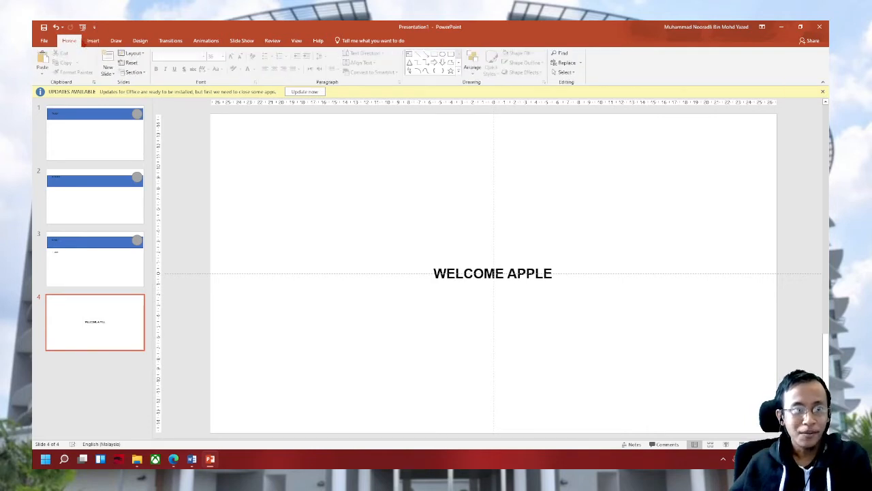
left_click(93, 41)
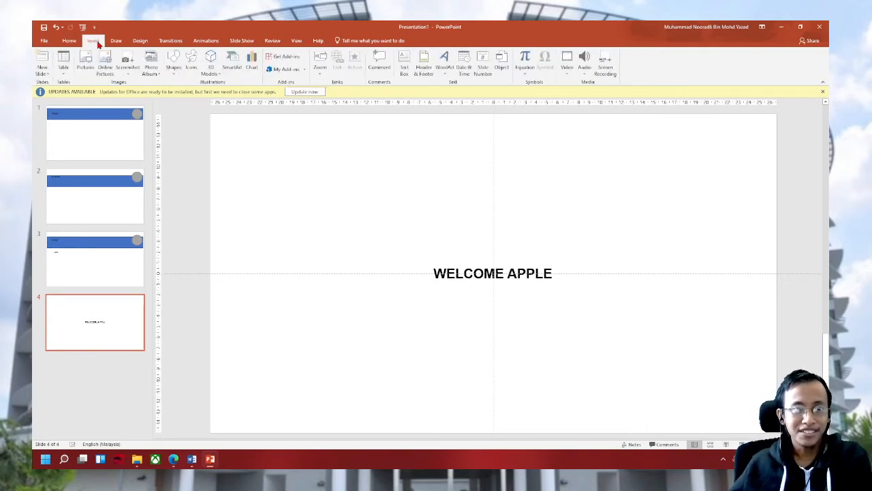
left_click(70, 41)
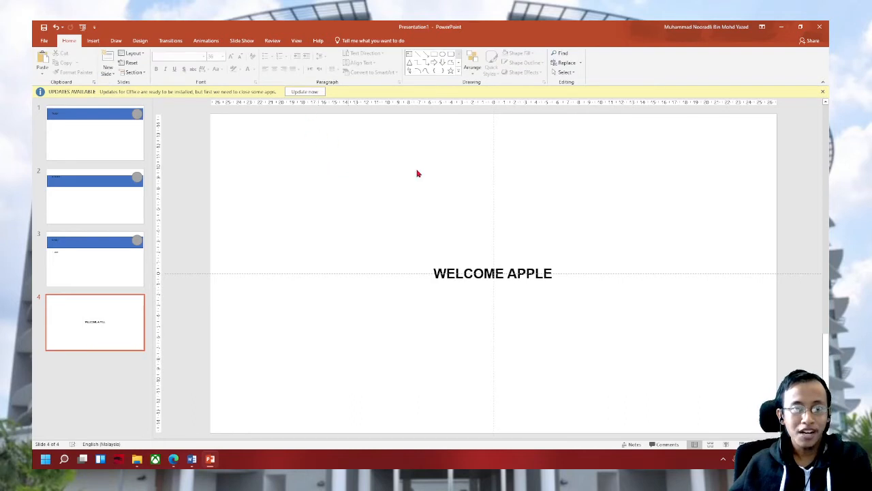
Apply the Fade entrance animation to the WELCOME APPLE text box on slide 4.
left_click(201, 41)
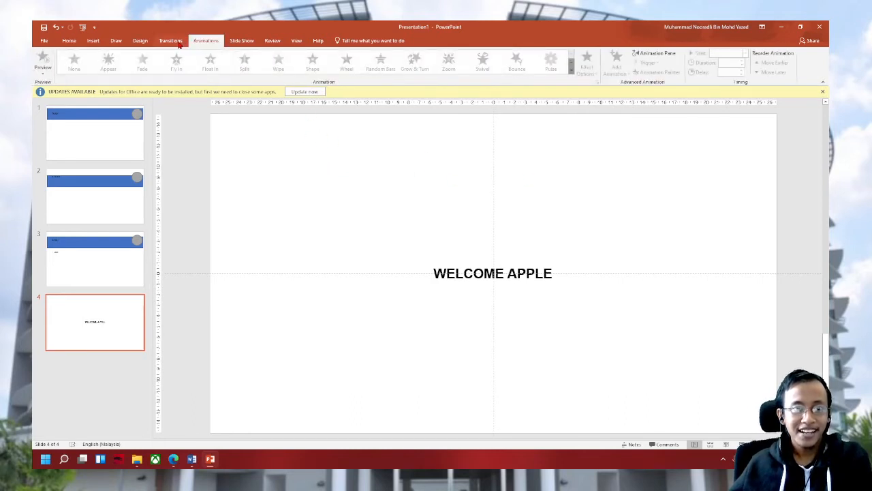
left_click(171, 41)
left_click(204, 42)
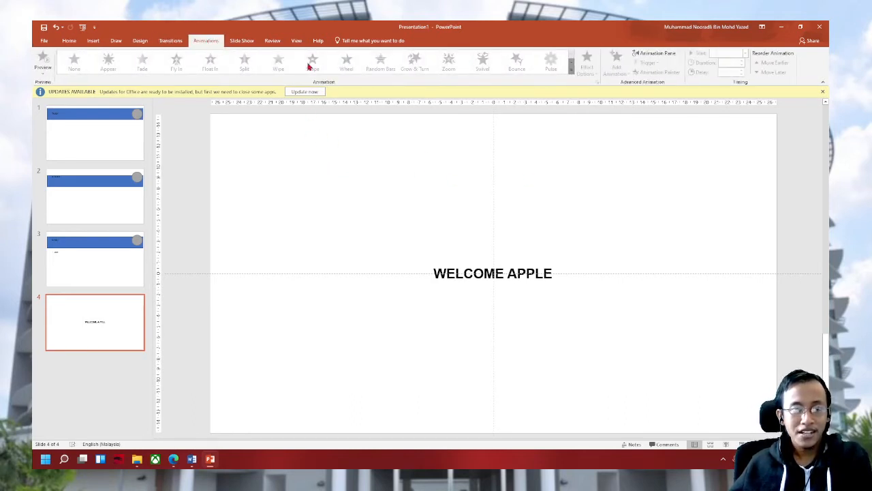
left_click(477, 271)
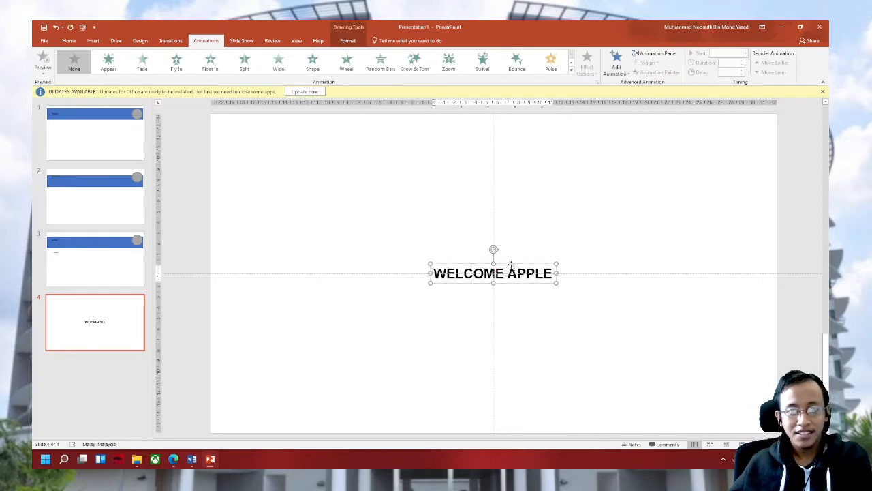
left_click(512, 264)
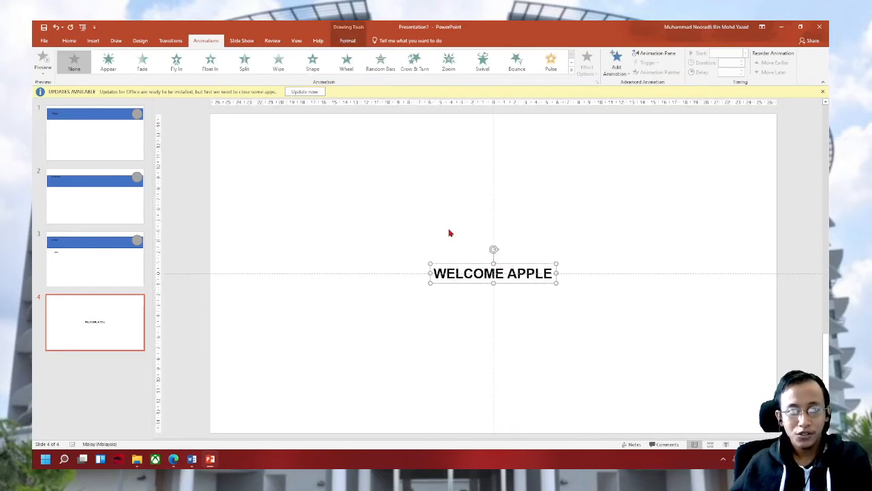
left_click(547, 272)
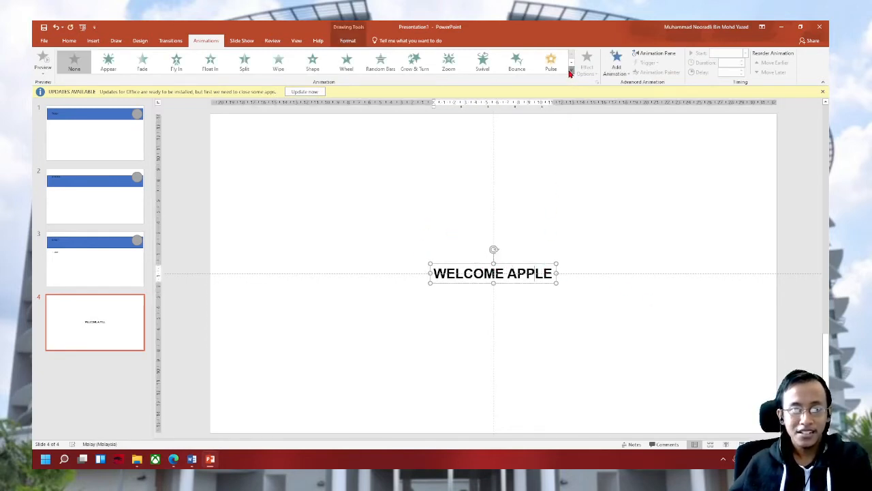
left_click(571, 71)
left_click(102, 102)
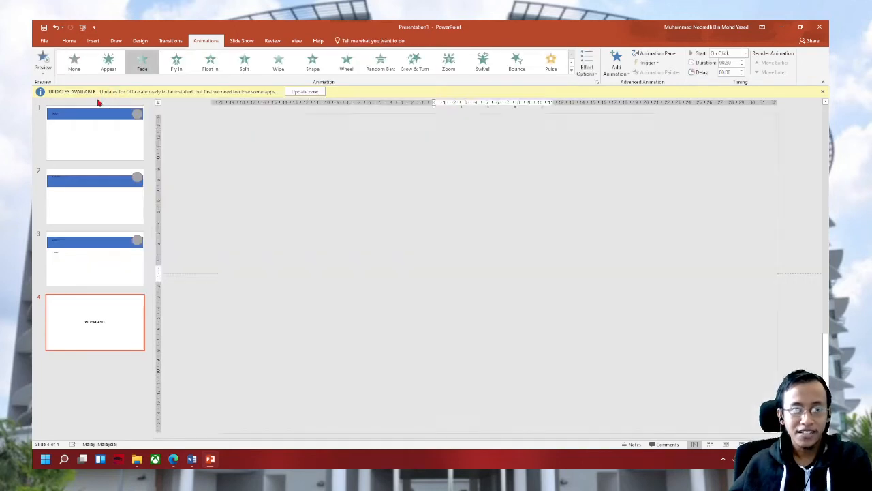
left_click(644, 354)
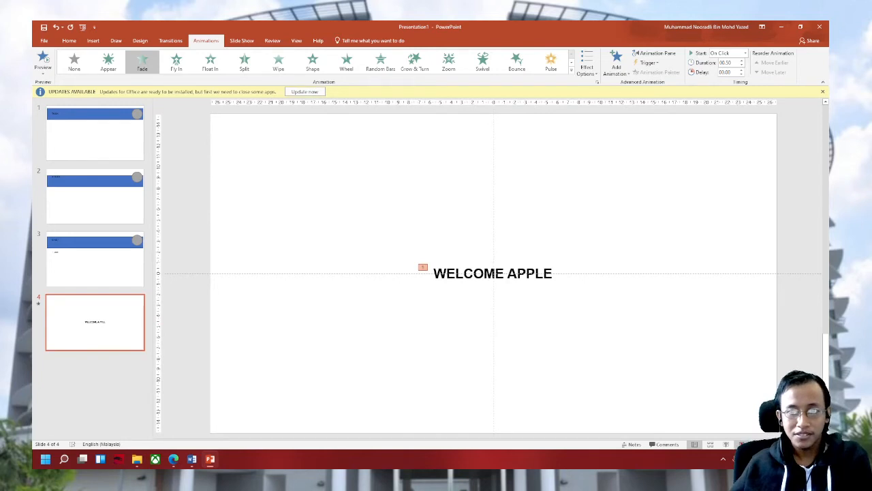
Preview slide 4 as a slide show, play the WELCOME APPLE animation and end the show.
left_click(743, 445)
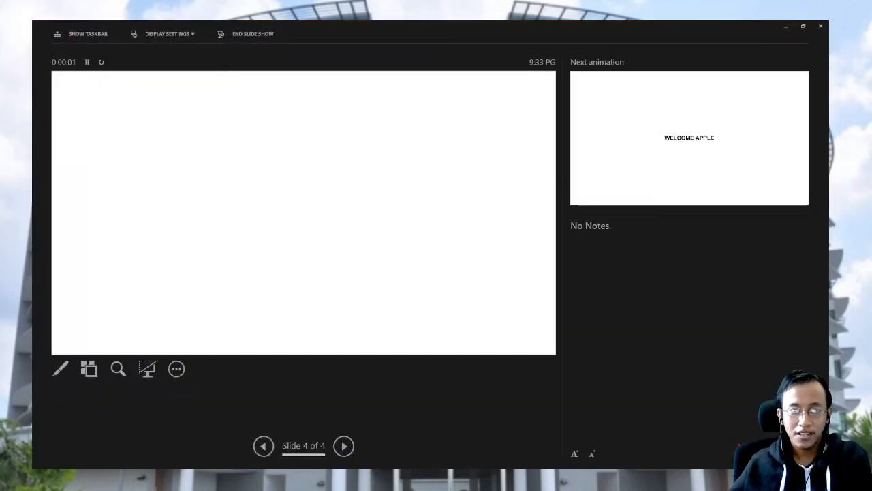
key("Right")
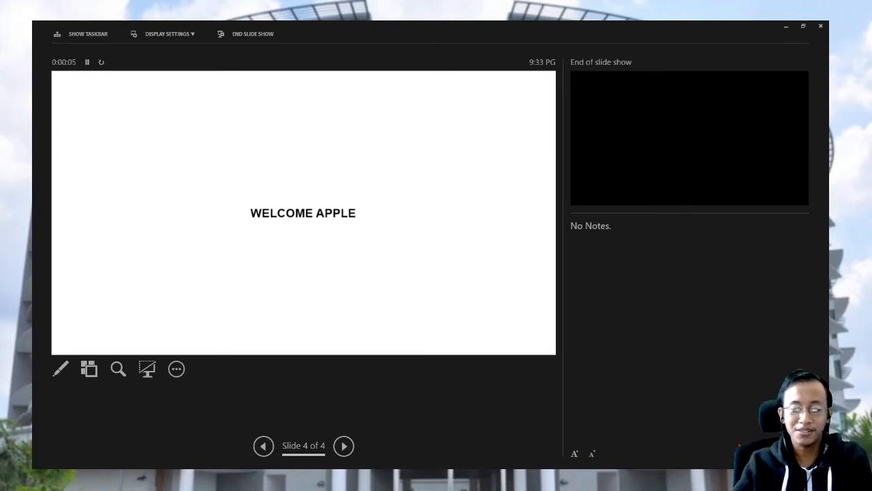
key("Escape")
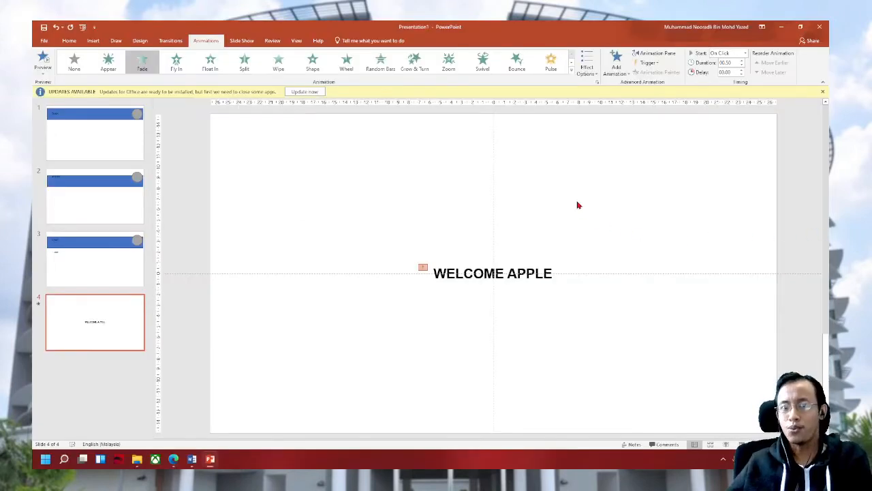
Examine the full gallery of animation effects for the WELCOME APPLE text box, and close it without choosing another effect.
left_click(571, 70)
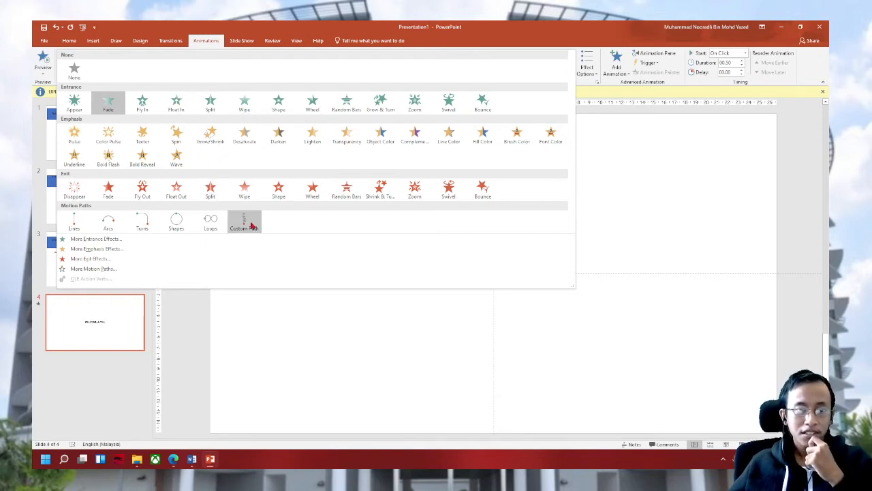
left_click(440, 363)
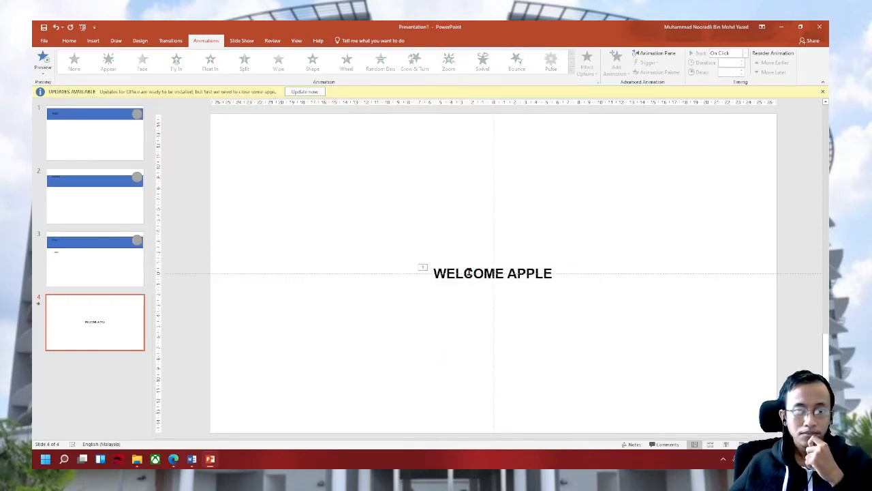
left_click(473, 272)
left_click(512, 266)
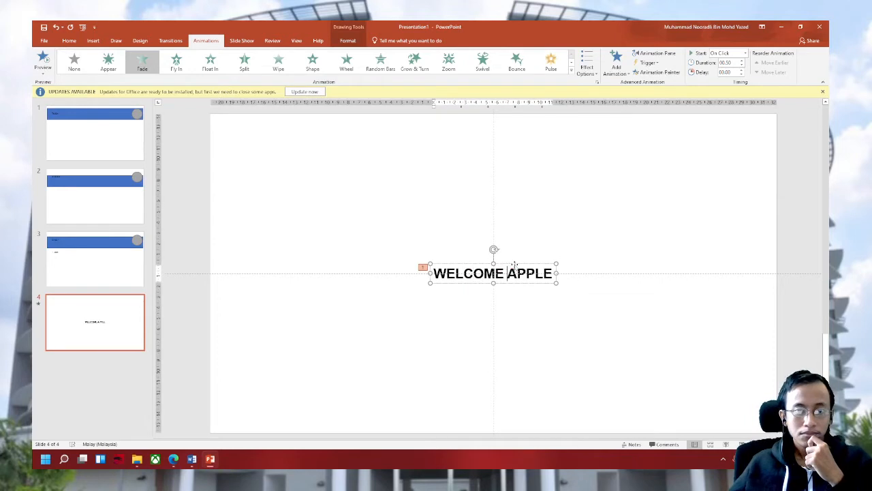
left_click_drag(516, 265, 516, 264)
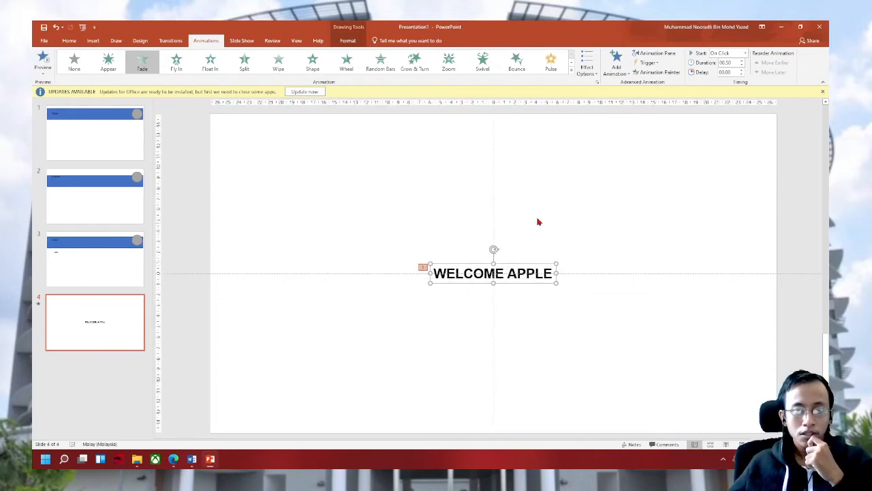
left_click(539, 219)
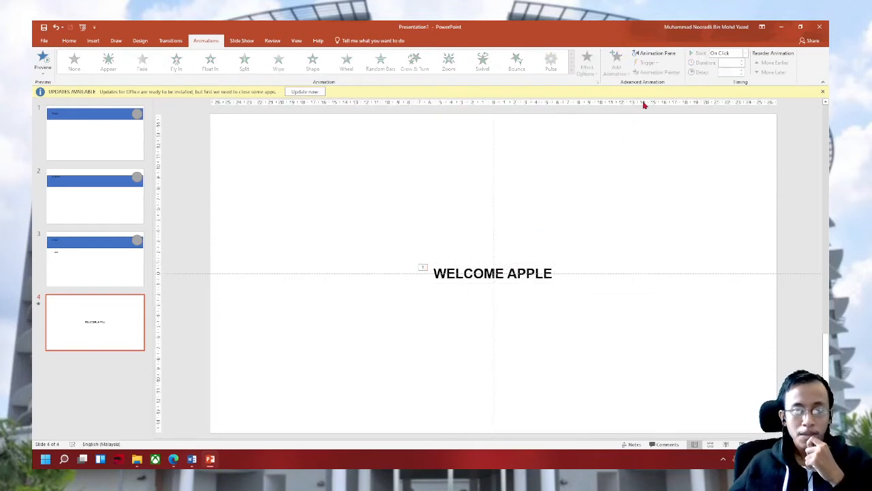
Move the WELCOME APPLE text box to the upper-left area of slide 4 and stack two copies evenly below it.
left_click(514, 271)
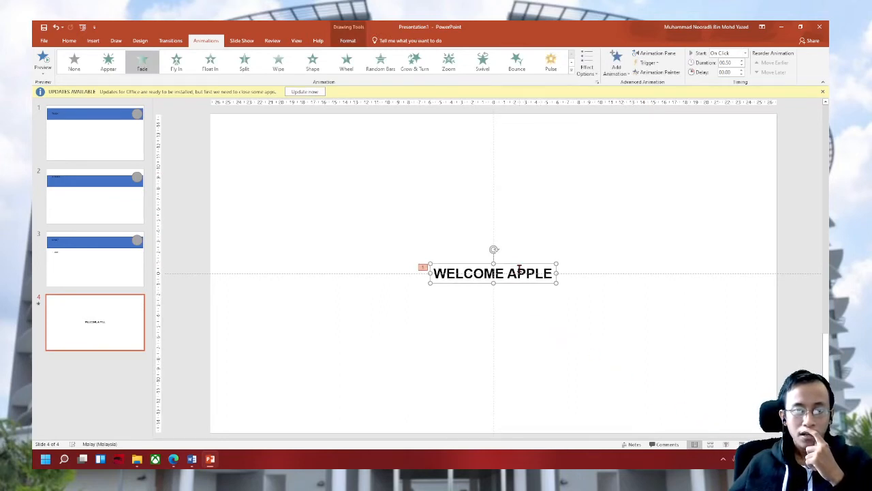
left_click_drag(521, 263, 386, 226)
key("ctrl+v")
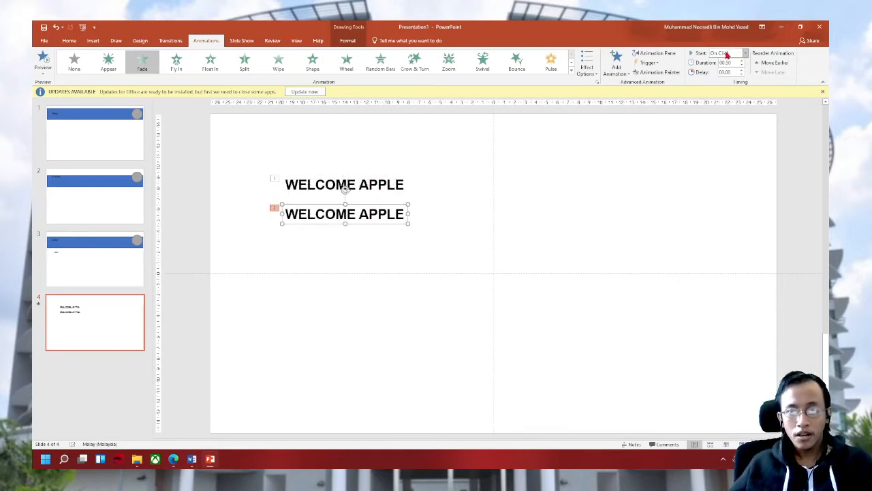
key("ctrl+v")
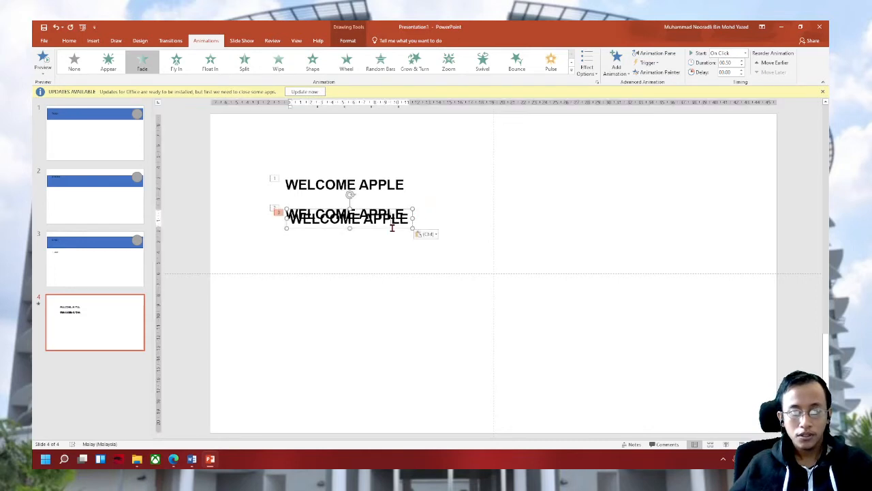
left_click_drag(389, 226, 387, 251)
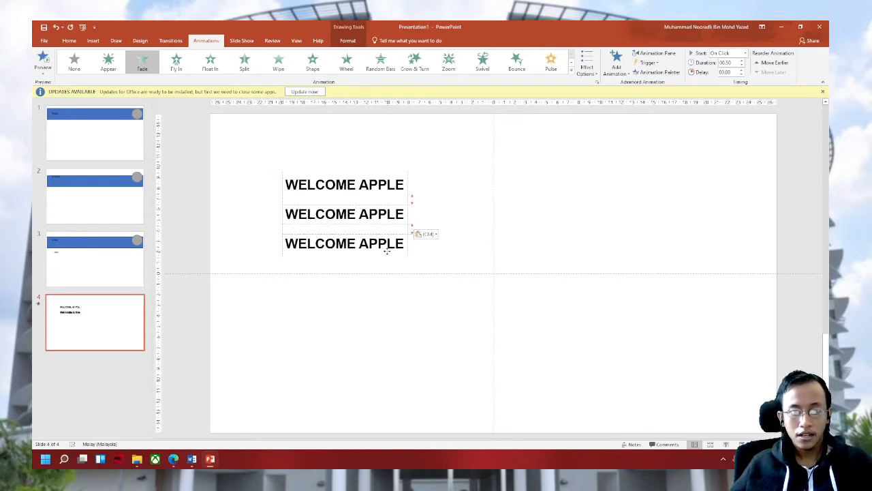
Change the second text box to WELCOME GALAXY and the third to WELCOME OPPO.
left_click(386, 214)
left_click_drag(360, 214, 420, 215)
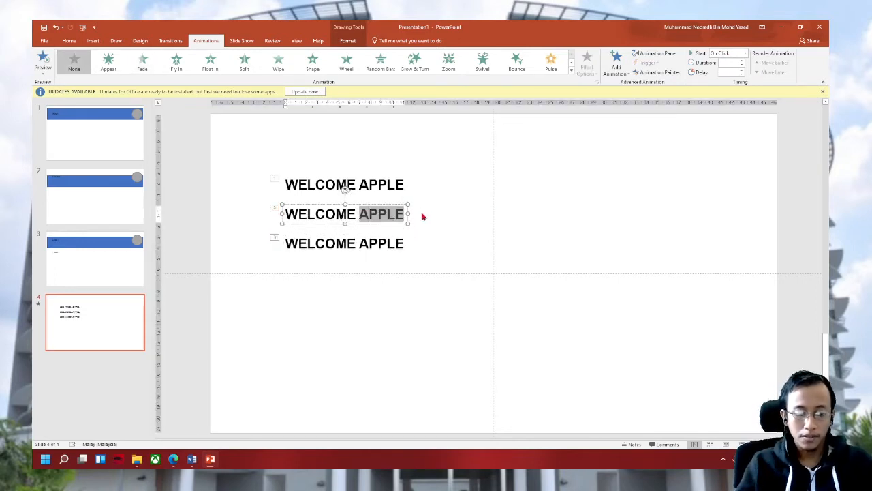
type("GALAXY")
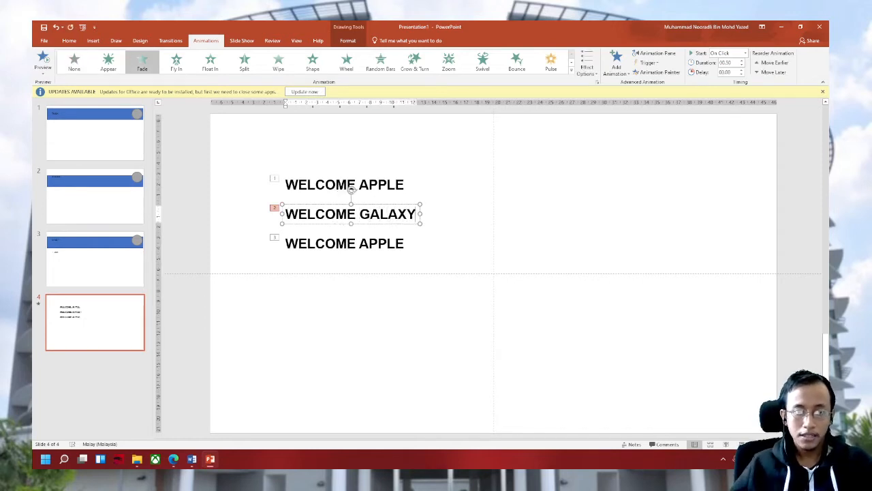
left_click_drag(360, 244, 429, 254)
type("OPP")
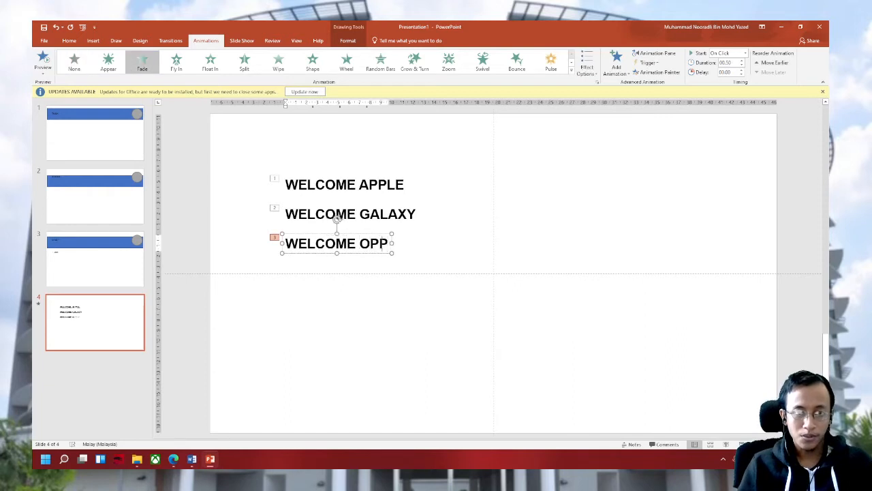
type("W")
key("BackSpace")
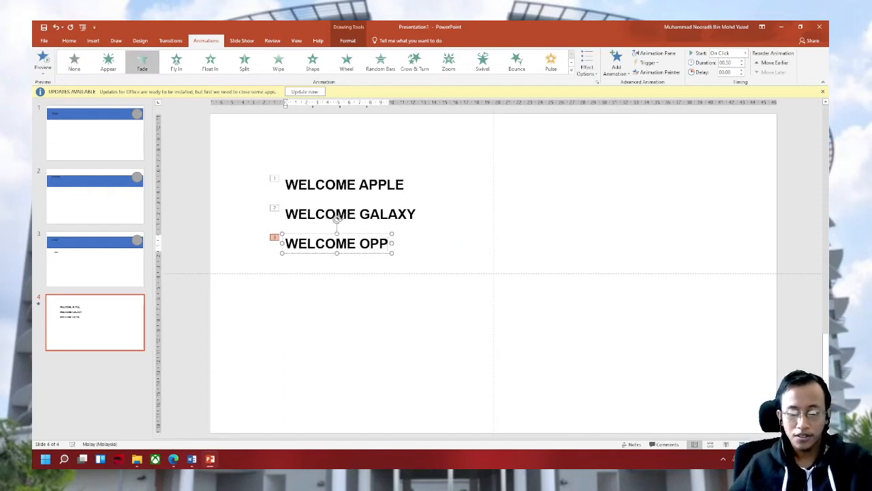
type("O")
left_click(669, 388)
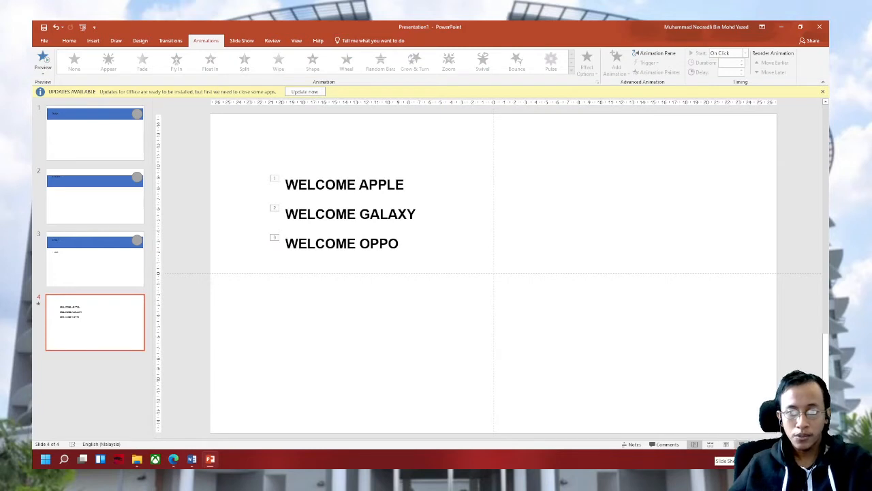
Present slide 4, play the three WELCOME text animations one after another, and end the show.
left_click(738, 444)
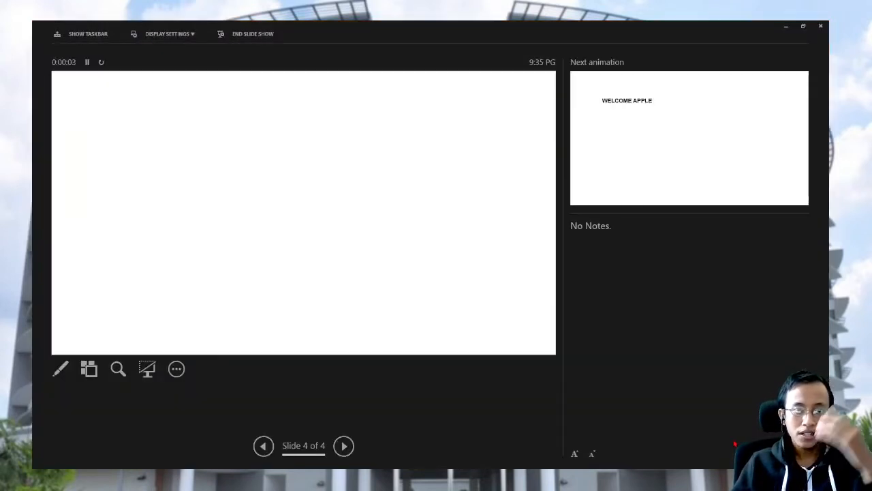
key("Right")
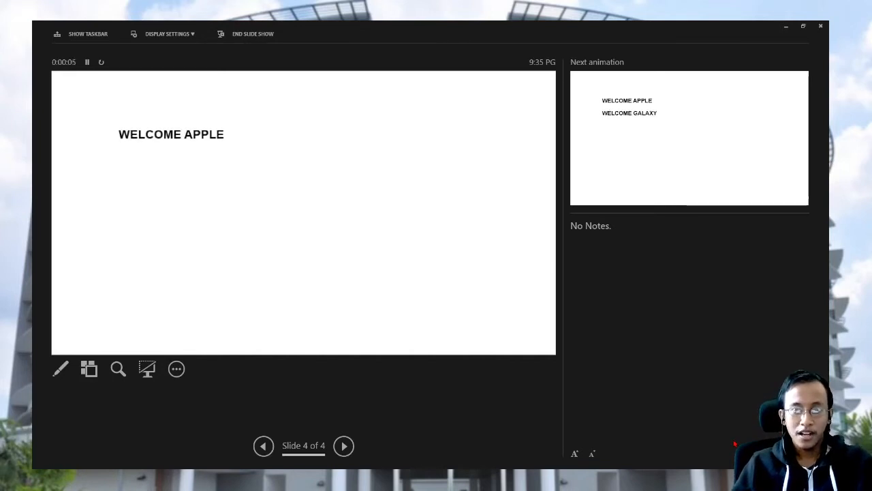
key("Right")
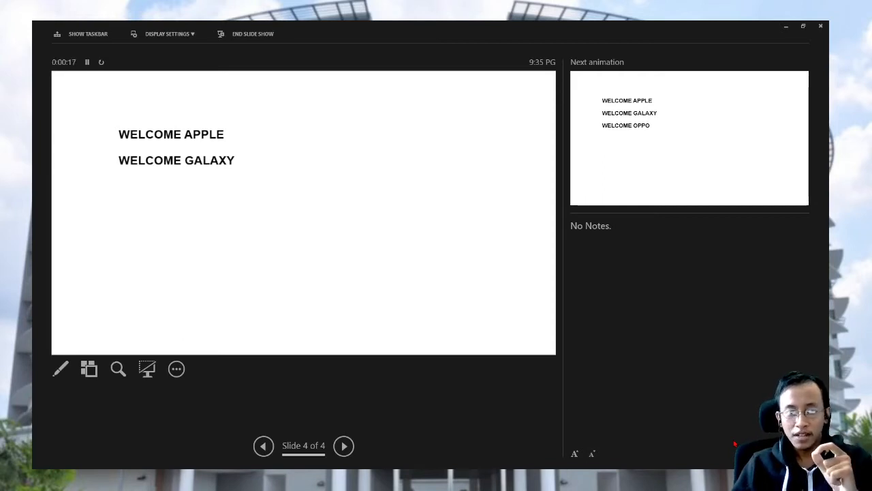
key("Right")
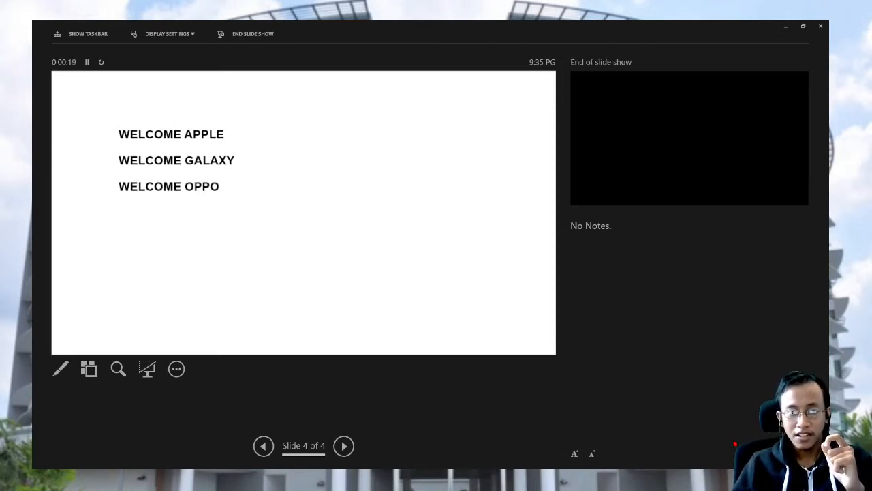
key("Escape")
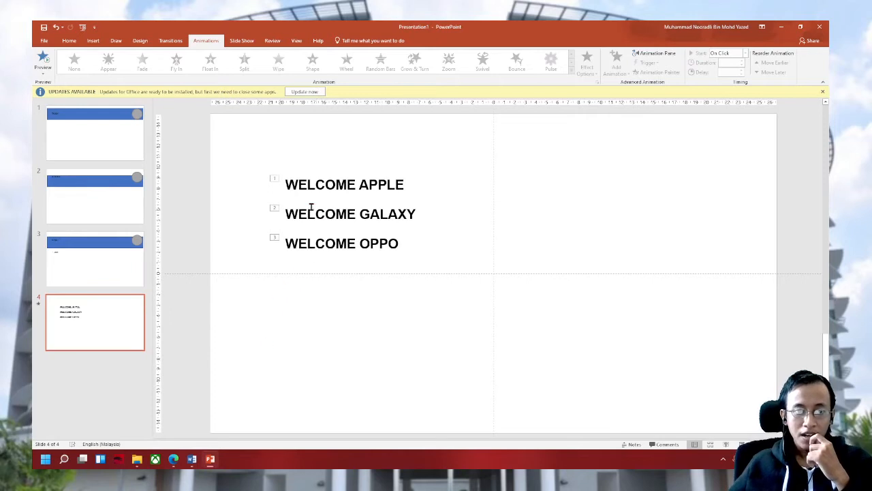
Apply the Fade entrance to all three WELCOME text boxes together, and show the Animation Pane.
left_click(334, 189)
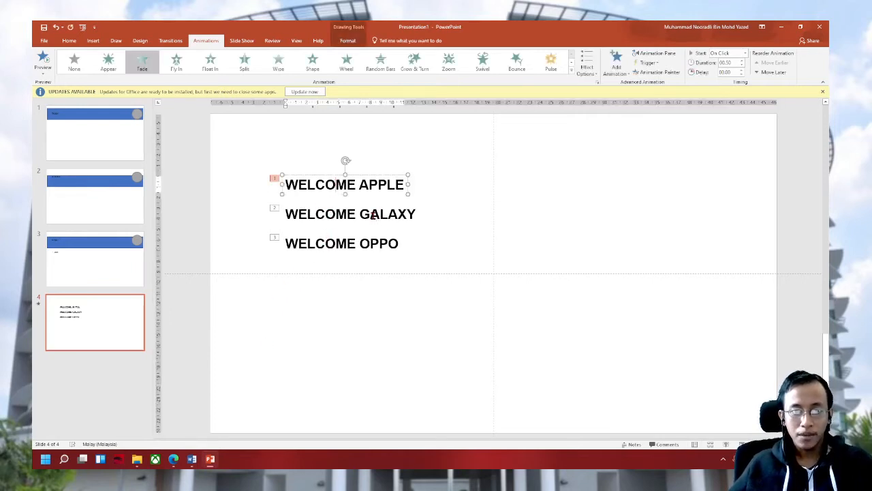
left_click(318, 212, "shift")
left_click(362, 246, "shift")
left_click(141, 63)
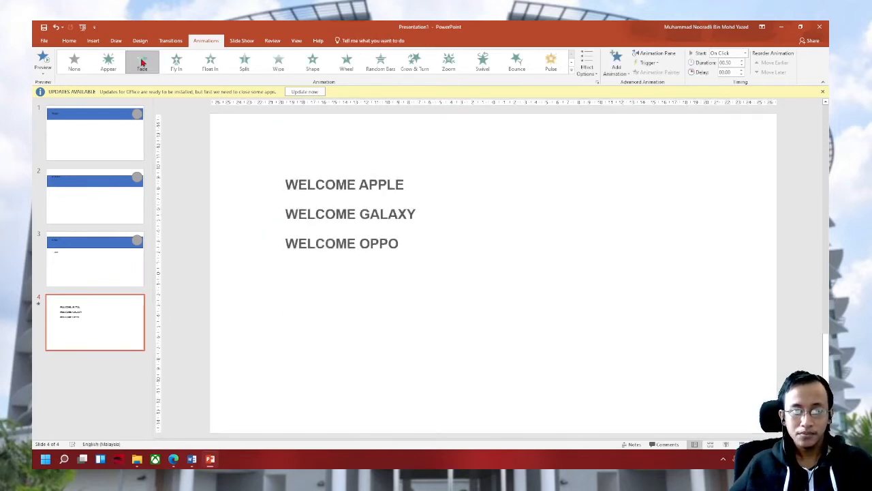
left_click(655, 53)
Present slide 4 again, play the combined Fade animation of the three text boxes, and end the show.
left_click(742, 444)
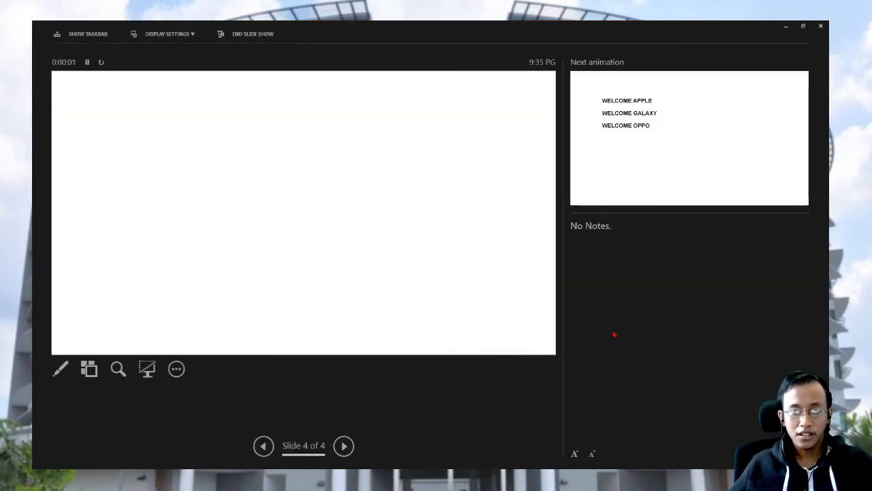
key("Right")
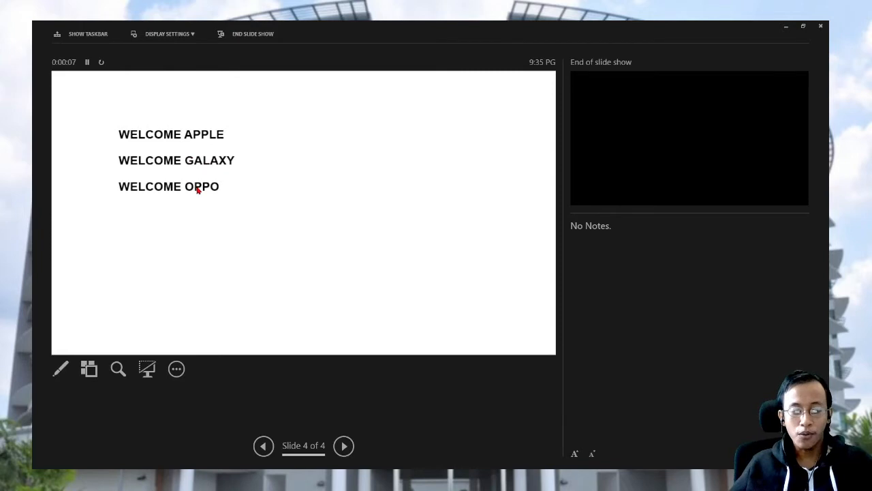
key("Escape")
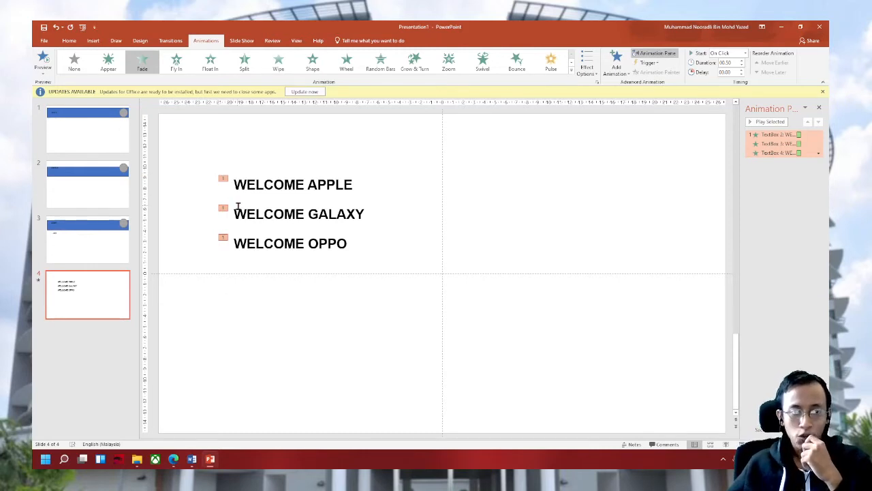
Delete all three WELCOME text boxes from slide 4.
left_click(468, 263)
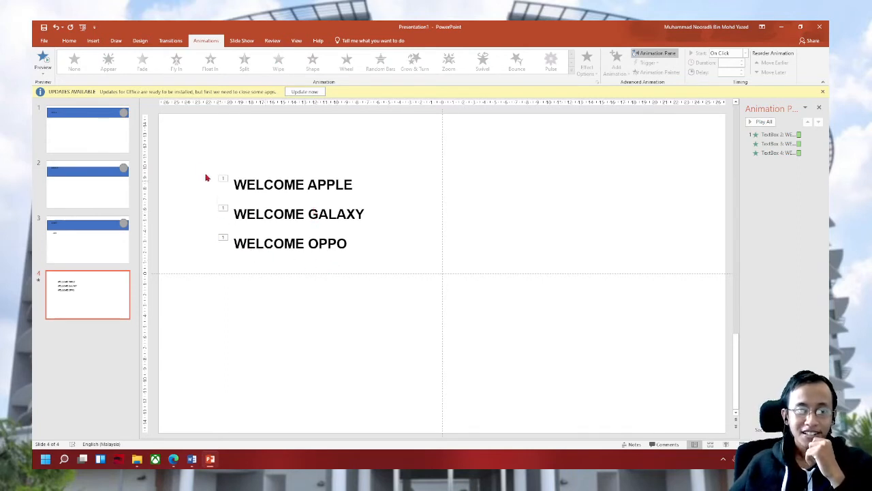
left_click_drag(200, 150, 413, 310)
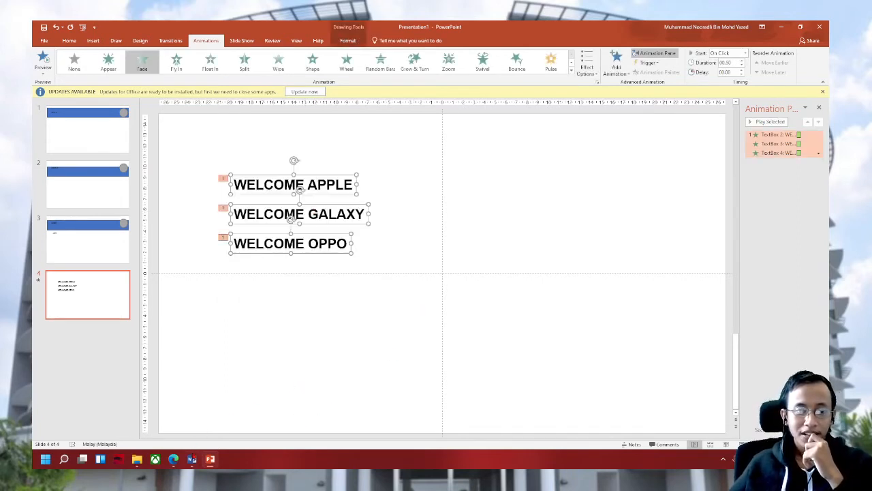
left_click(213, 461)
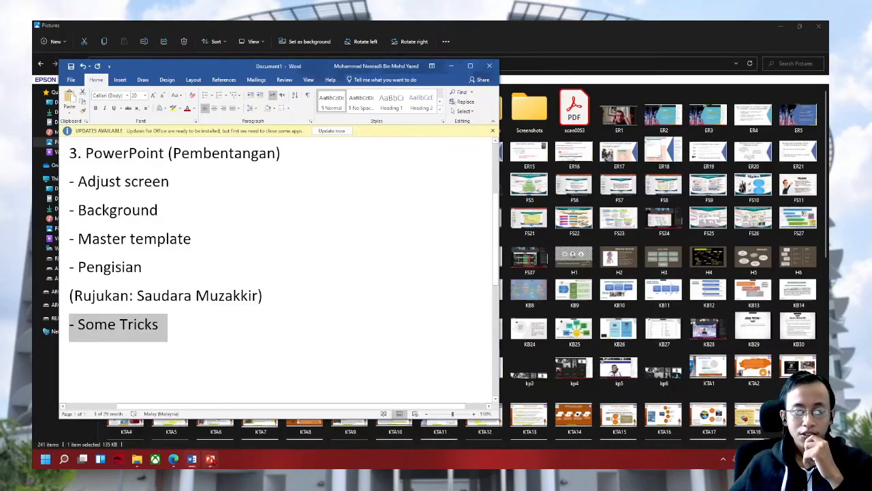
left_click(211, 459)
left_click(217, 321)
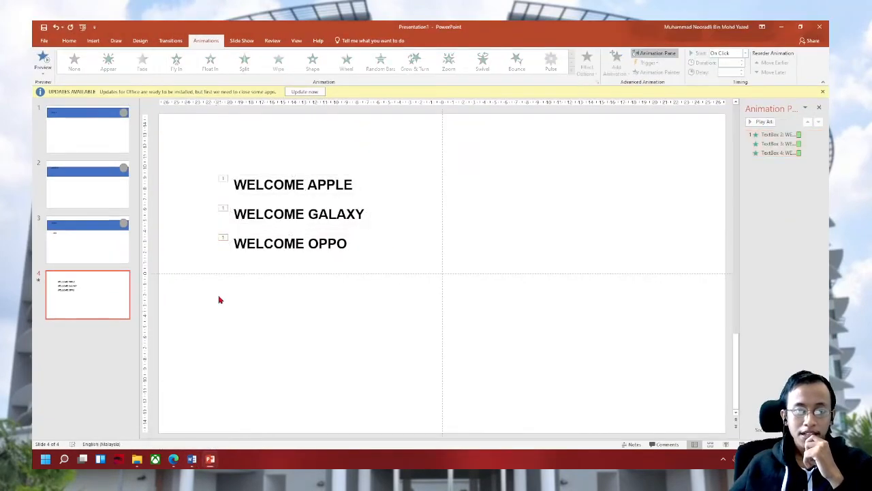
left_click_drag(200, 146, 471, 341)
key("Delete")
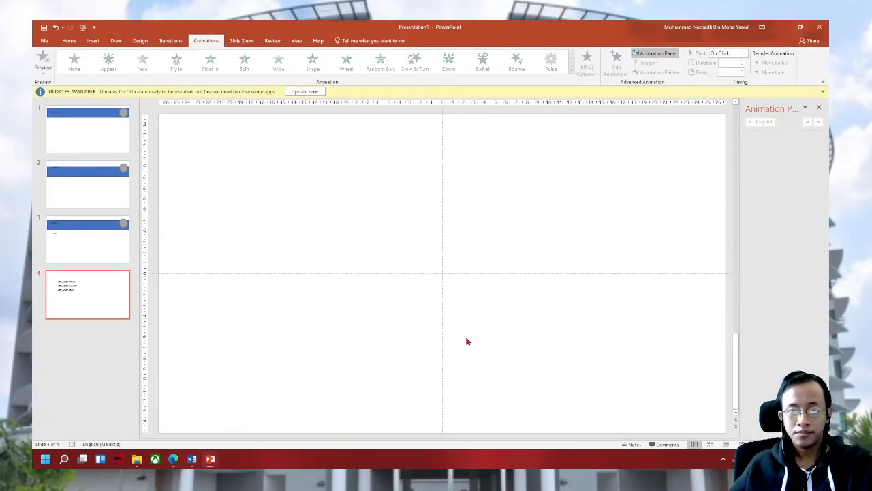
Review slides 1 to 4 in turn.
left_click(100, 140)
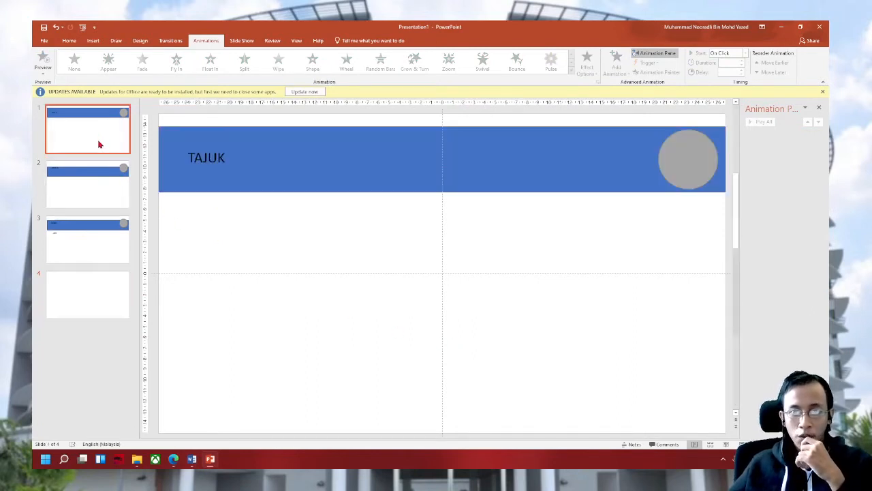
left_click(82, 184)
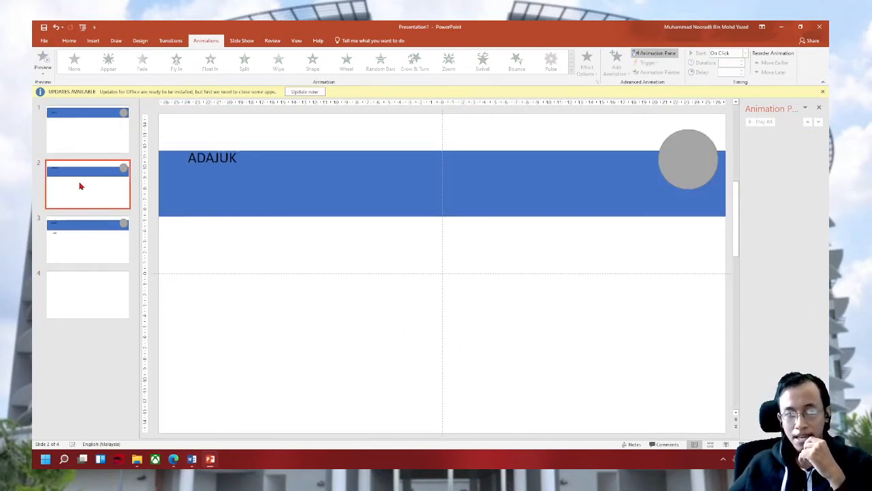
left_click(99, 253)
left_click(96, 287)
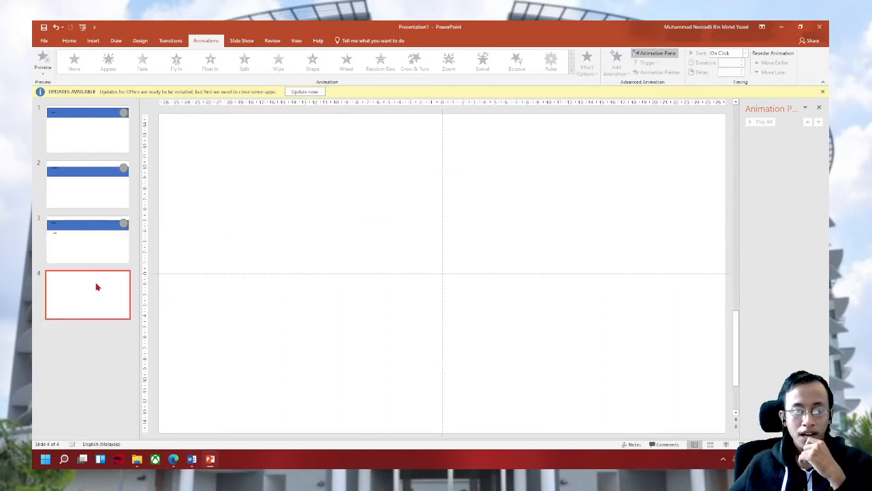
Try moving the blue banner and grey circle on slide 2 downward together, and undo the move.
left_click(117, 184)
left_click(529, 189)
left_click(667, 173, "shift")
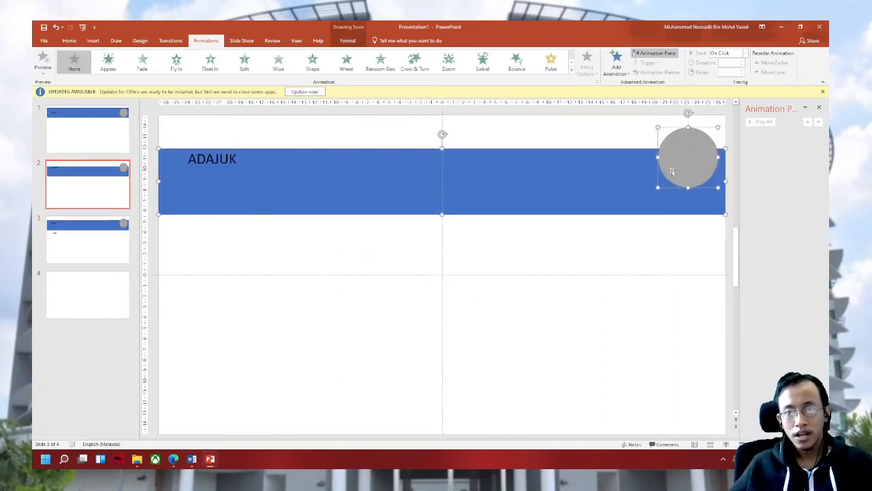
left_click_drag(557, 196, 537, 246)
key("ctrl+z")
Draw a circle about 6.8 cm in diameter on slide 4, just above and left of the slide's centre.
left_click(70, 308)
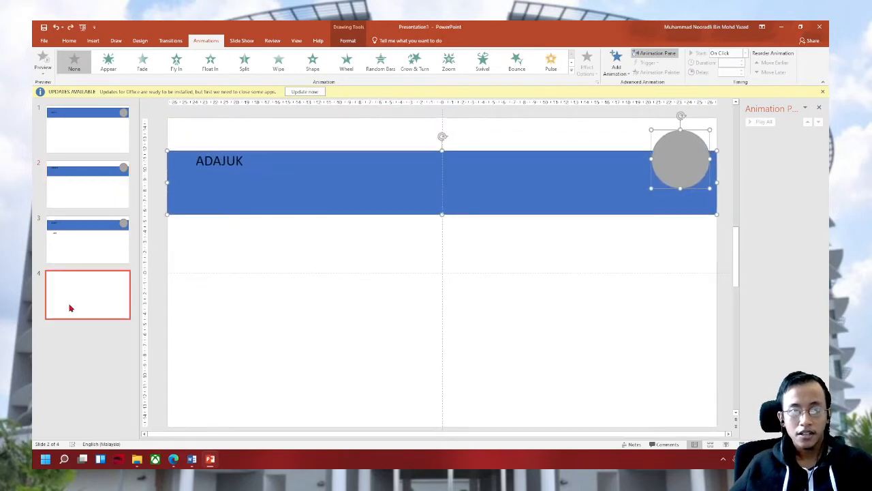
left_click(69, 40)
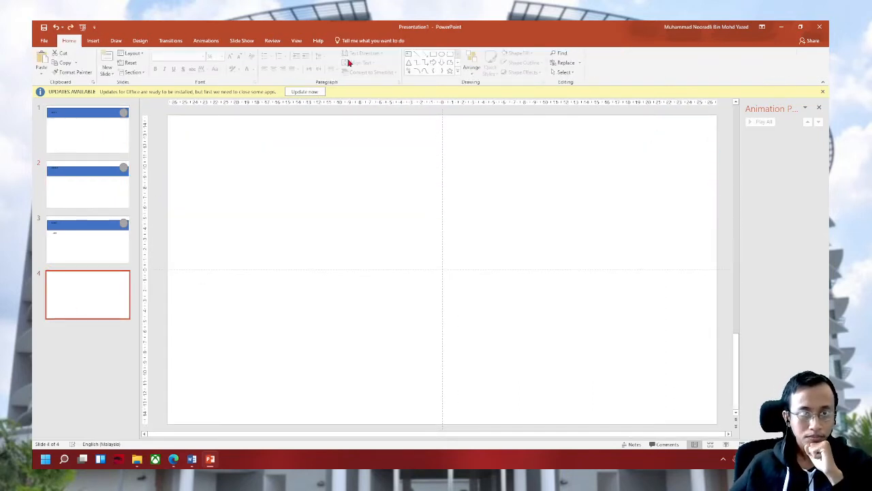
left_click(442, 54)
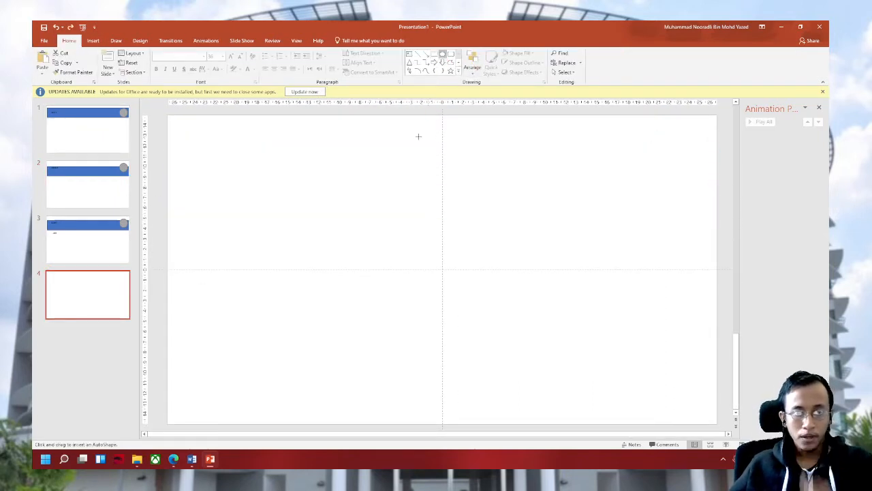
left_click_drag(369, 203, 440, 273)
Draw a rectangle overlapping the top of the circle and narrow both its sides to about 6.1 cm wide and 7.3 cm high.
left_click(442, 53)
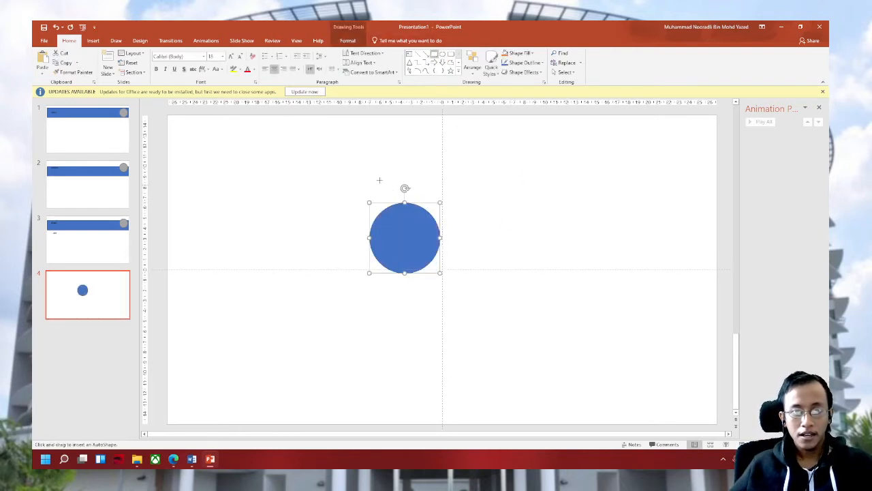
left_click_drag(359, 150, 462, 225)
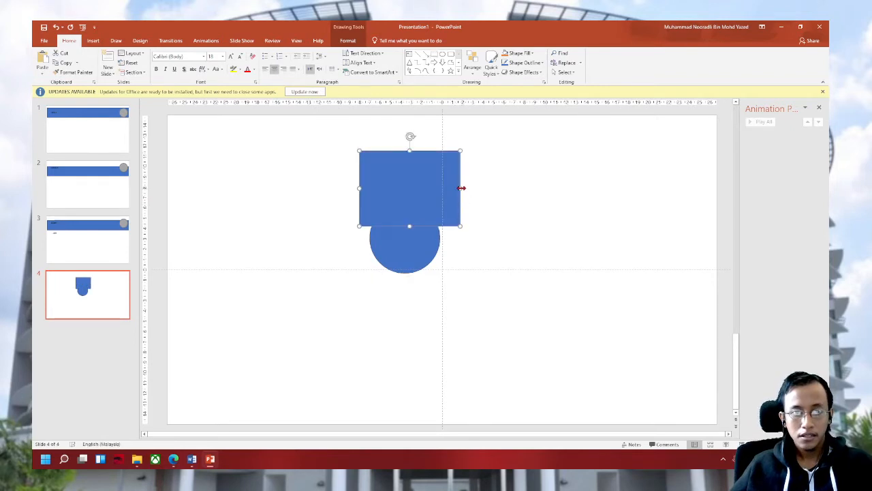
left_click_drag(462, 189, 437, 189)
left_click_drag(363, 189, 373, 189)
key("ctrl+z")
left_click(469, 213)
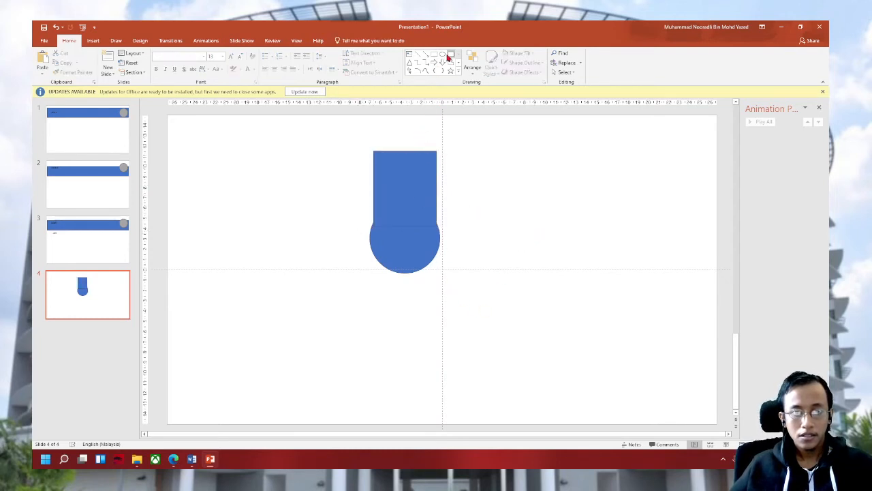
Draw a small triangle about 2.2 cm wide inside the circle and apply the orange shape style to it.
left_click(410, 63)
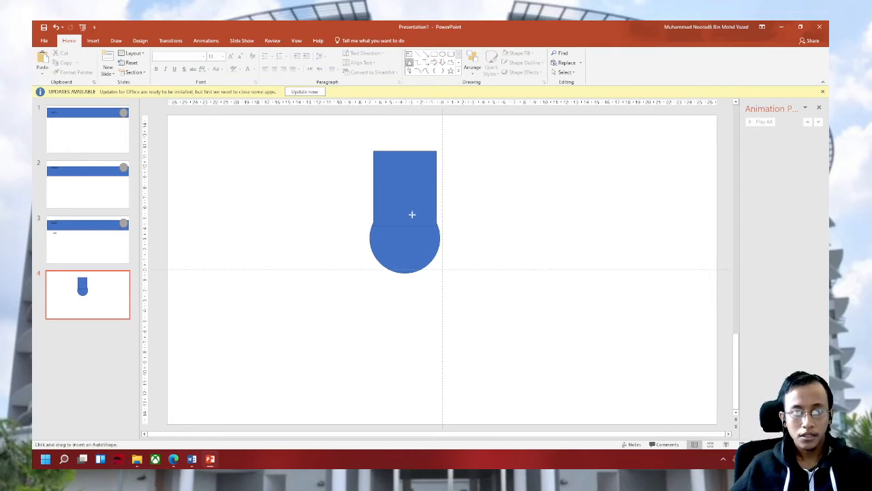
mouse_move(404, 252)
left_mouse_down()
mouse_move(423, 253)
mouse_move(409, 248)
left_mouse_up()
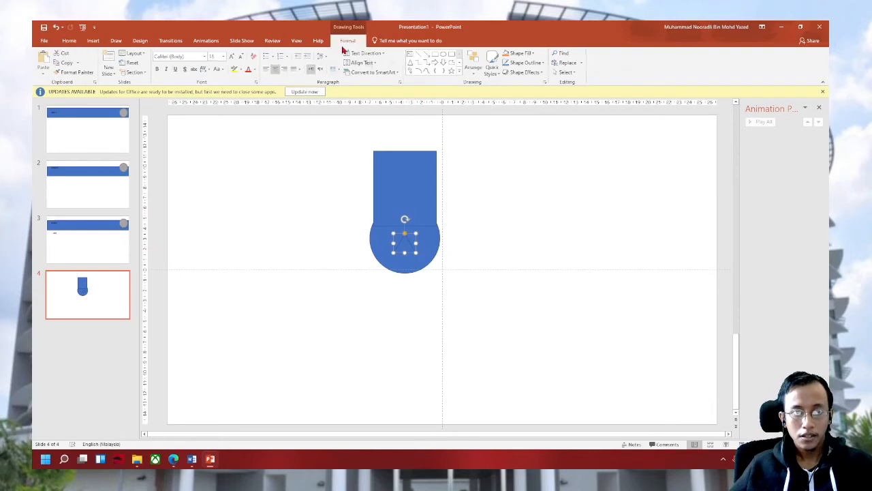
left_click(348, 40)
left_click(200, 61)
left_click(526, 362)
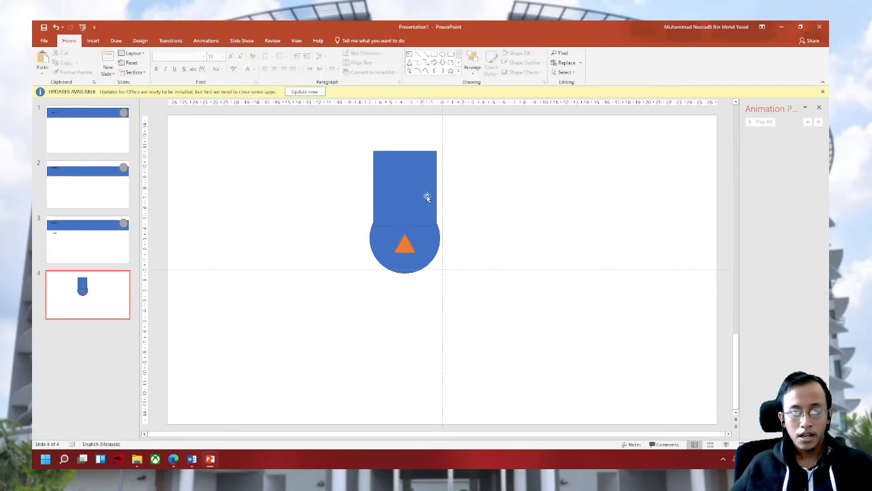
Select the rectangle, circle and triangle together and move them up and to the left on slide 4.
left_click(395, 170)
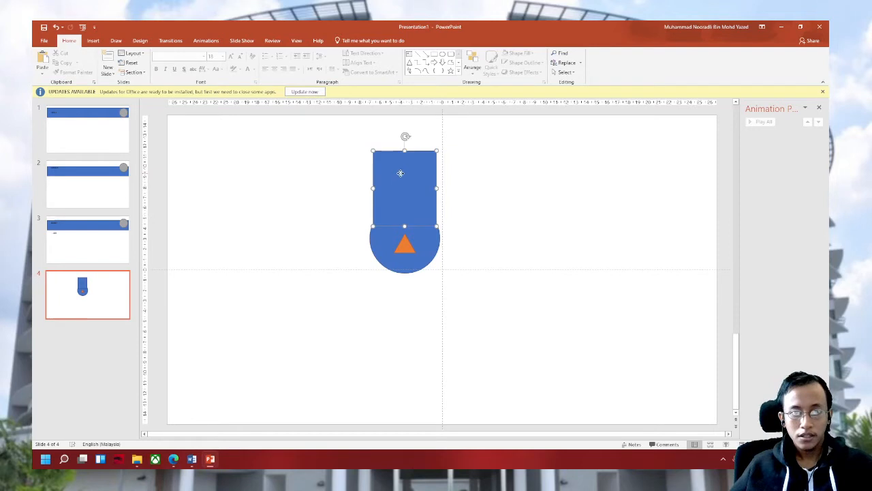
left_click(423, 239, "shift")
left_click(401, 248, "shift")
left_click_drag(405, 250, 377, 227)
left_click(450, 239)
Select the circle and the triangle one after the other to check that they are separate objects.
left_click(382, 210)
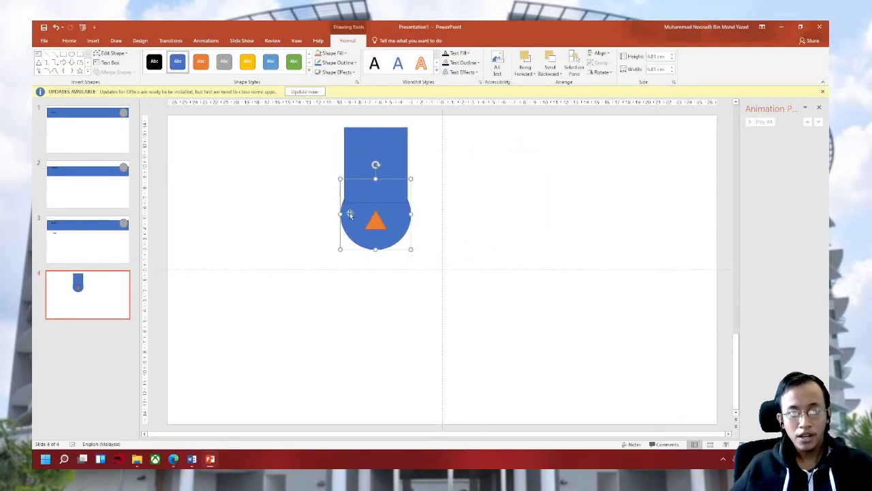
left_click(485, 207)
left_click(377, 223)
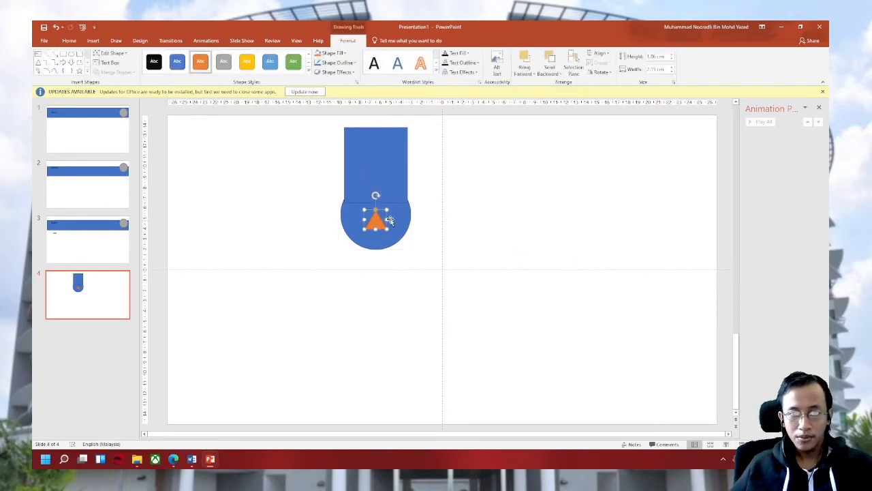
left_click(451, 228)
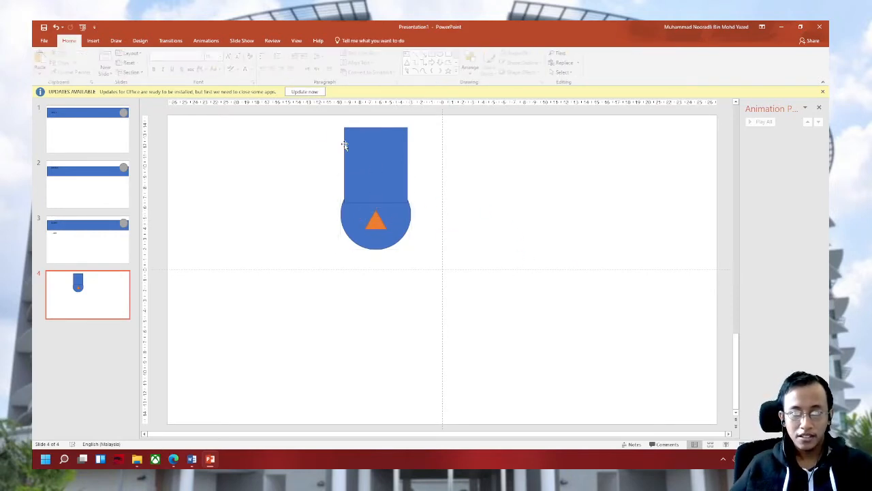
Group the rectangle, circle and triangle, and move the group to the left side of slide 4.
left_click_drag(313, 117, 475, 298)
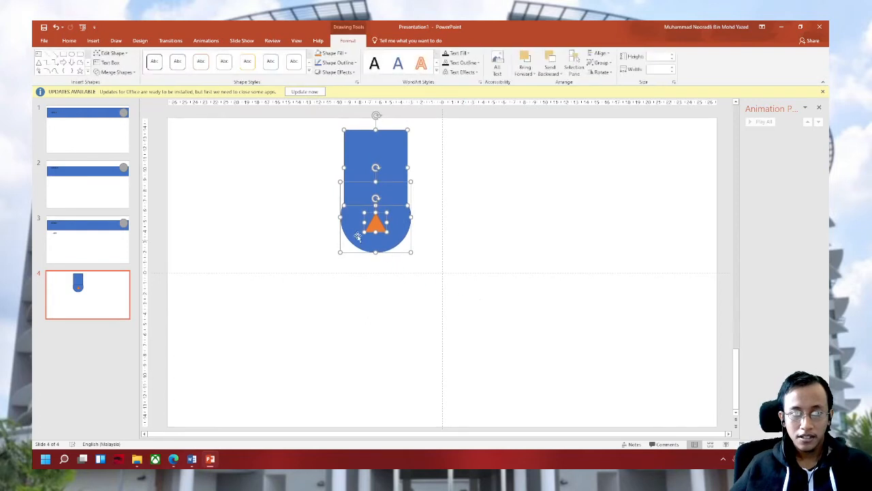
right_click(376, 228)
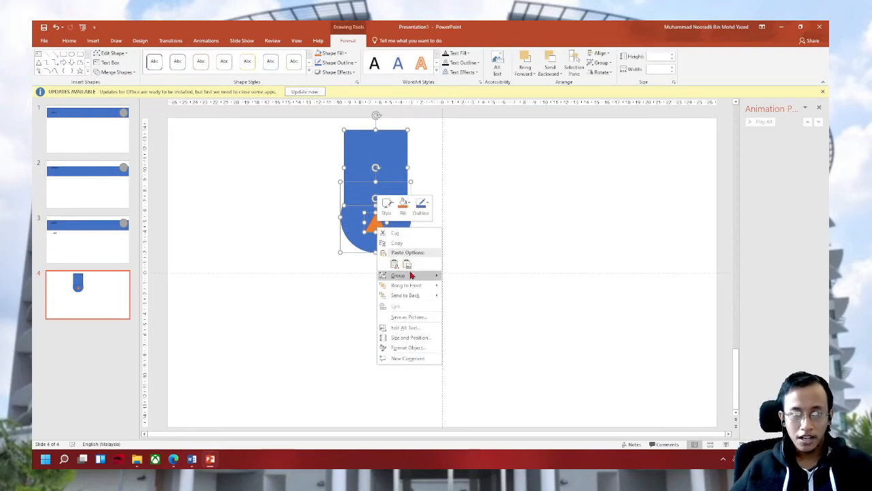
mouse_move(412, 275)
left_click(458, 278)
left_click(416, 238)
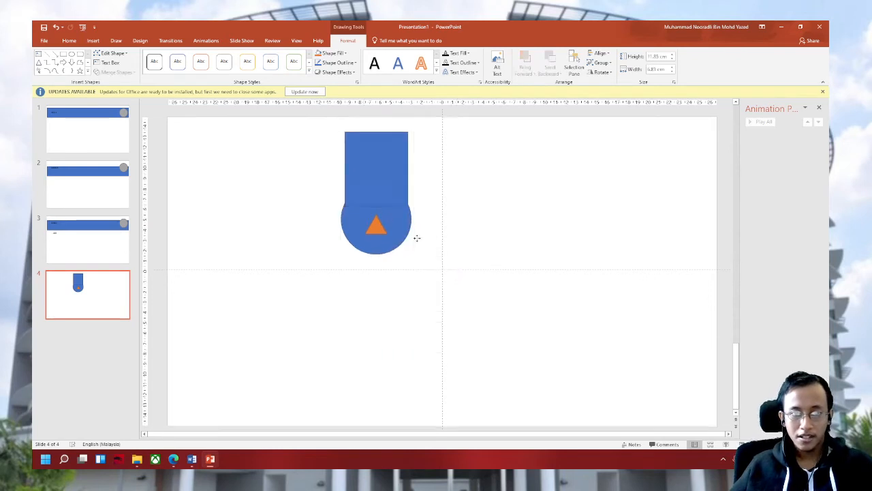
left_click_drag(379, 184, 255, 204)
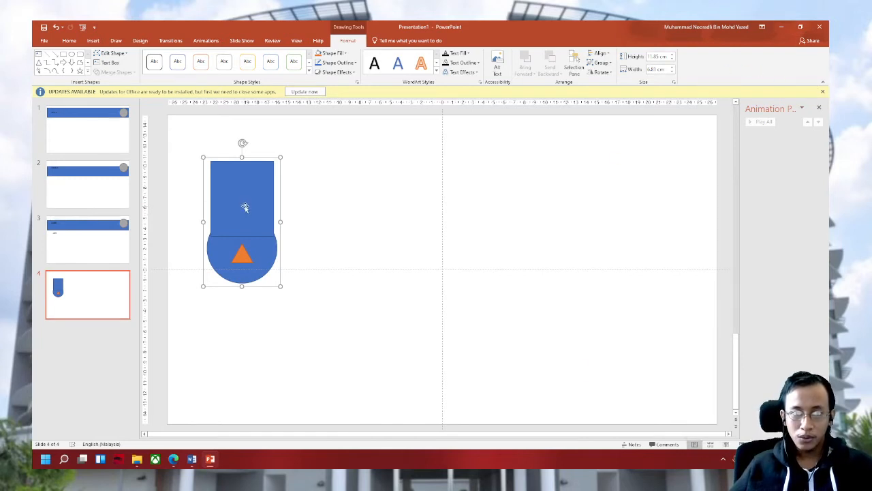
Ungroup the combined rectangle, circle and triangle on slide 4.
left_click(315, 218)
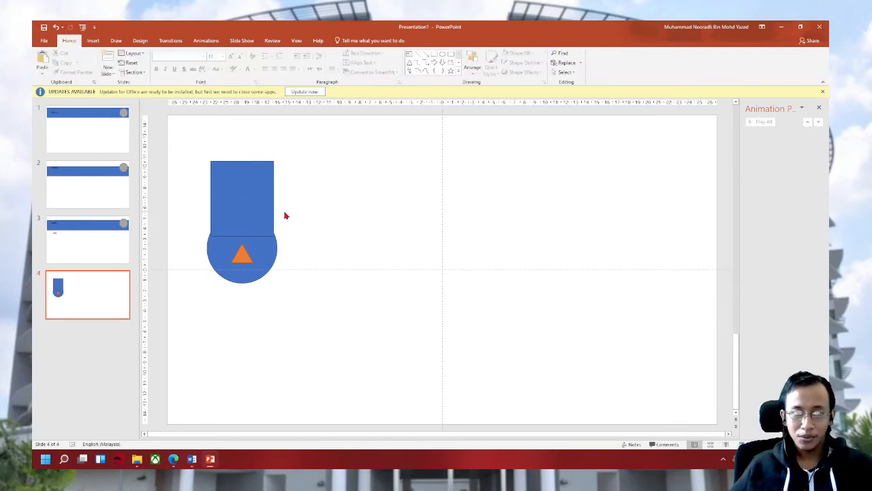
left_click(258, 213)
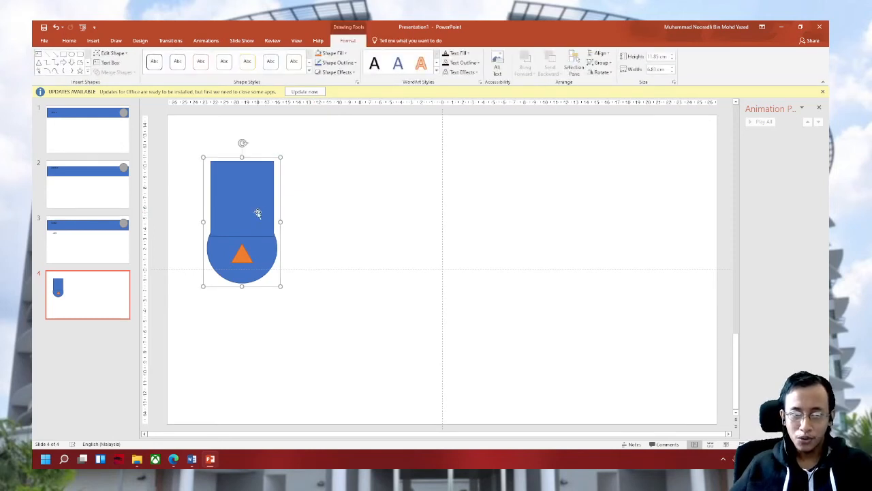
left_click(375, 210)
left_click(243, 212)
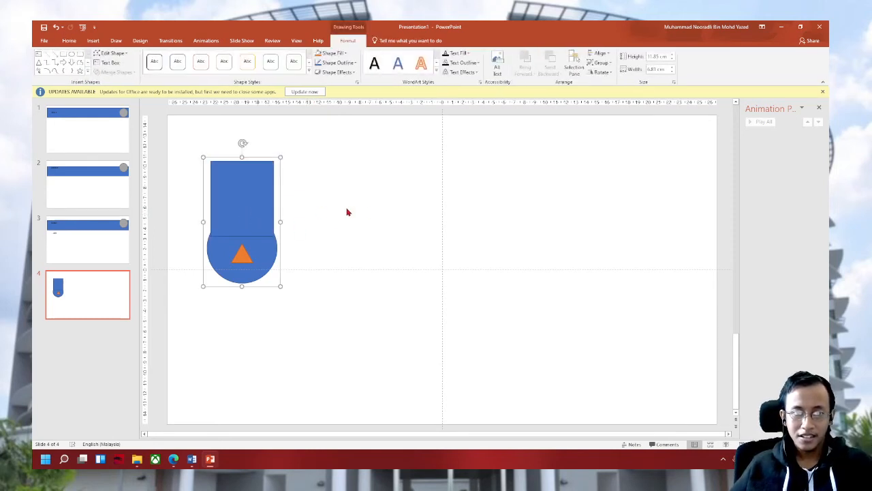
right_click(257, 203)
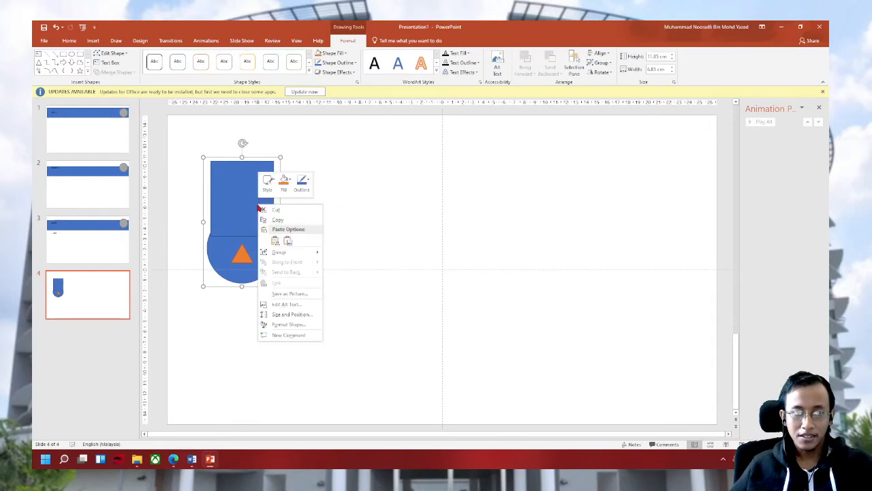
mouse_move(313, 252)
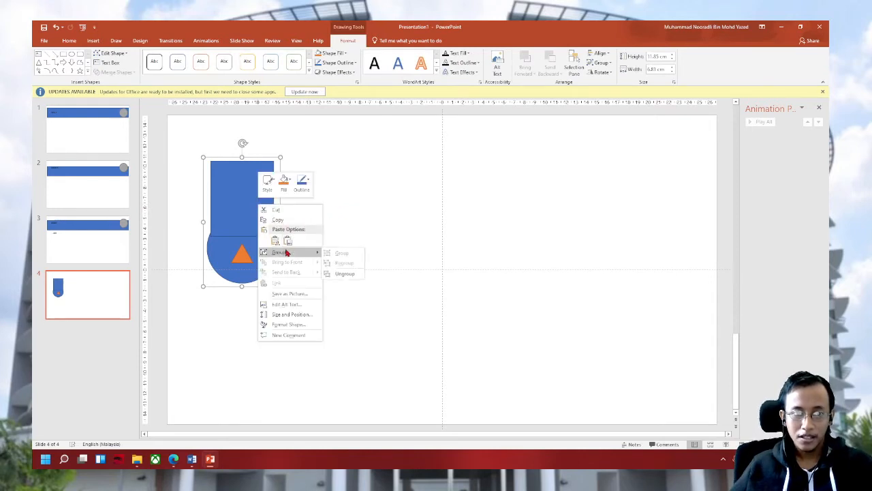
left_click(348, 274)
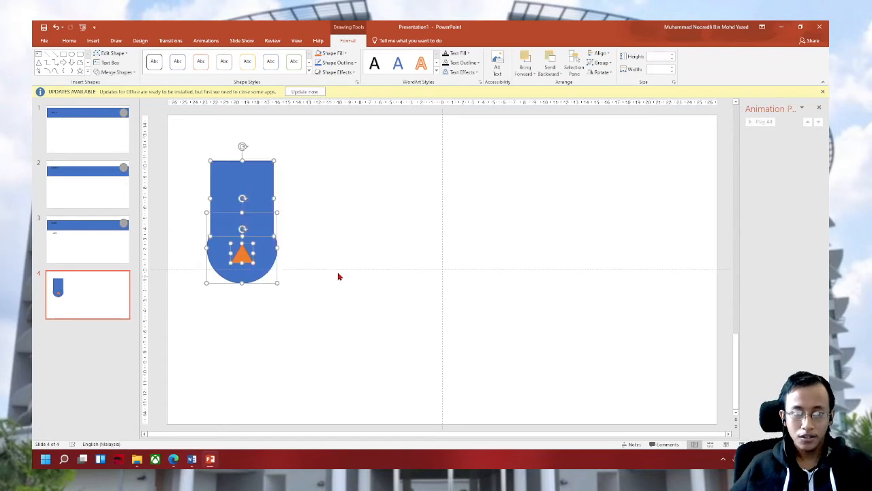
left_click(307, 219)
Move the shapes apart: the rectangle up and right, the circle below it, and the triangle to the circle's left.
left_click_drag(260, 208, 305, 196)
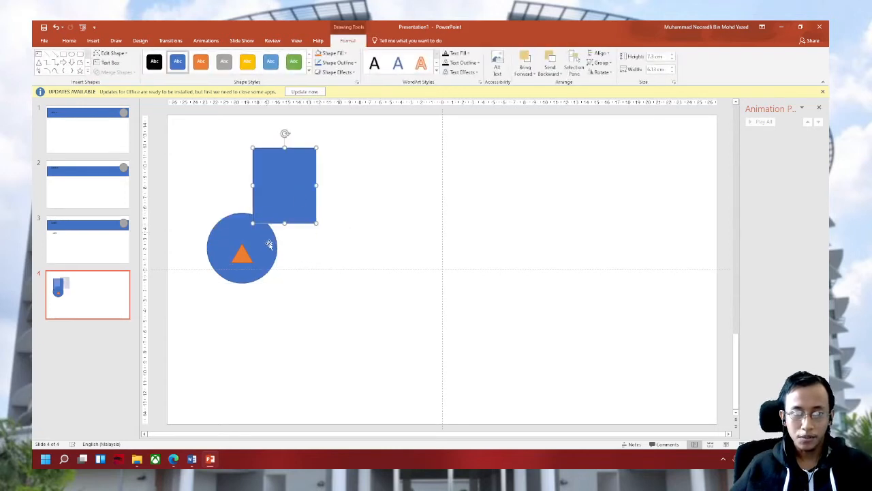
left_click_drag(269, 243, 299, 254)
left_click_drag(239, 257, 223, 253)
left_click(397, 278)
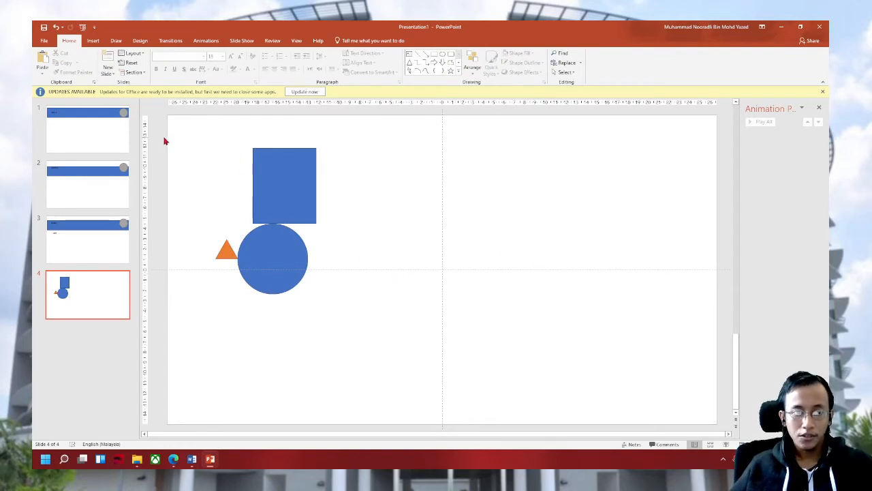
Add a new slide after slide 4 and delete its empty title placeholder.
left_click(94, 293)
key("Return")
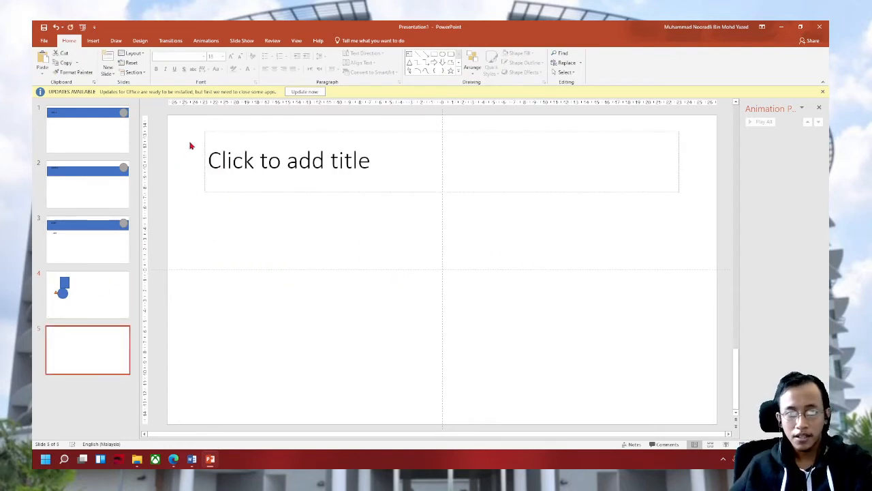
left_click_drag(191, 124, 733, 235)
key("Delete")
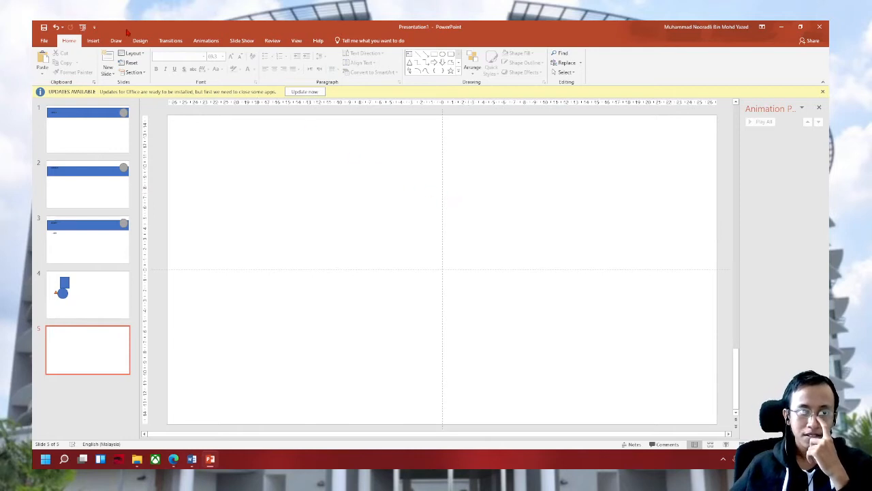
left_click(140, 41)
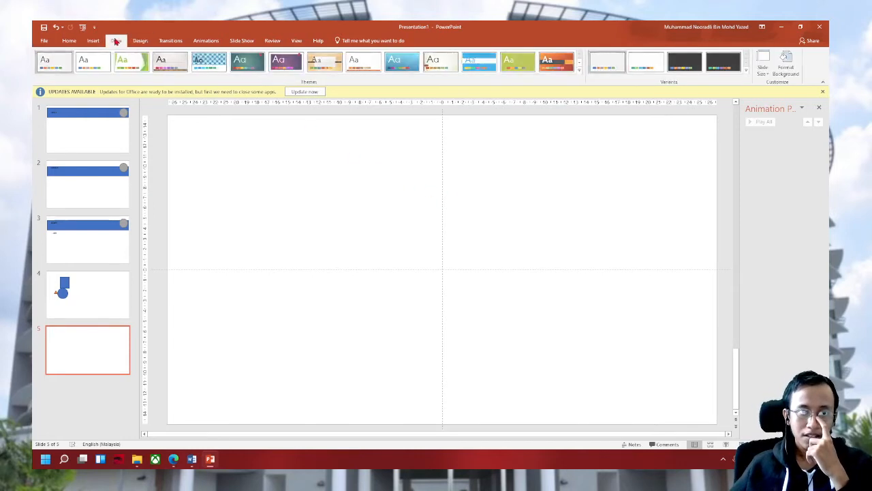
left_click(116, 41)
left_click(93, 41)
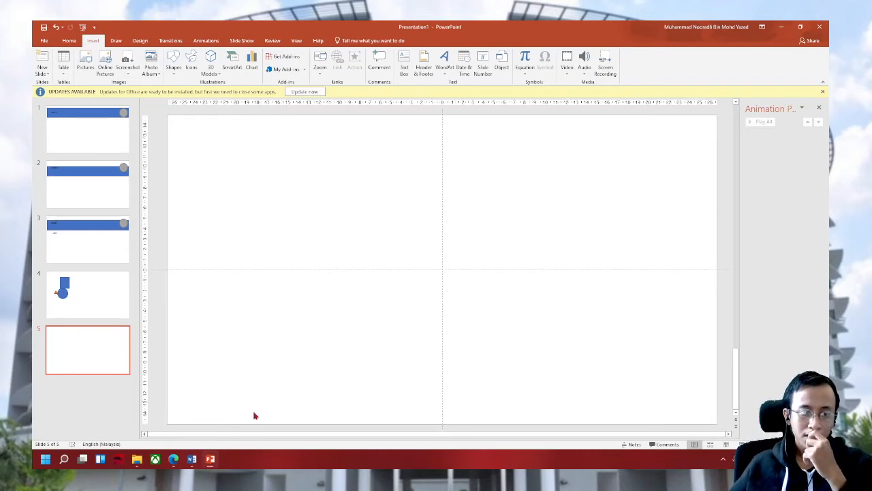
Switch to the Word outline, examine the list of PowerPoint topics, and return to PowerPoint.
mouse_move(192, 459)
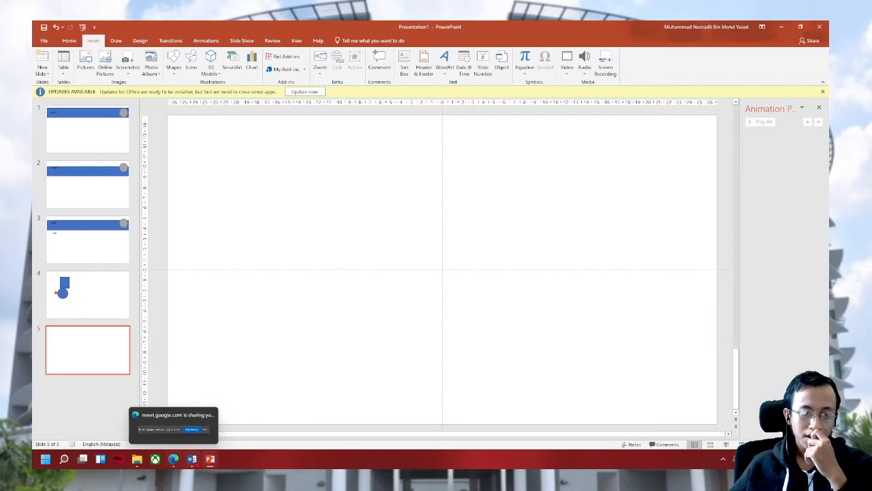
left_click(192, 412)
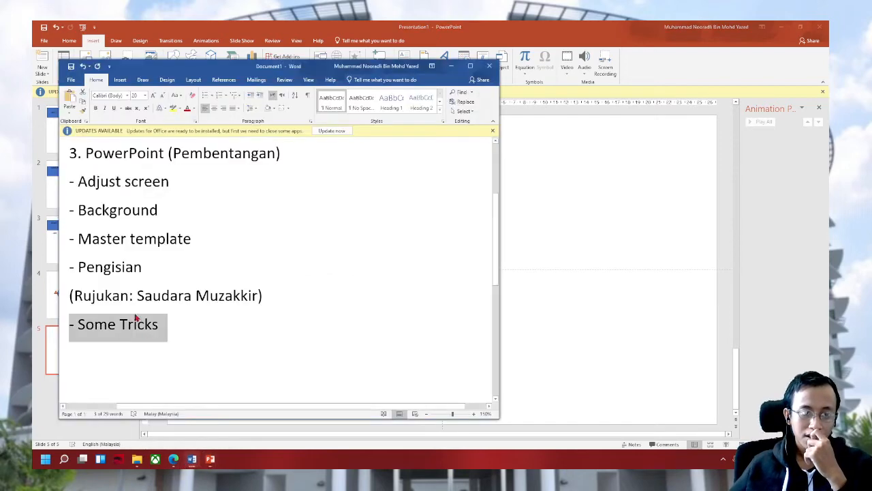
left_click(121, 296)
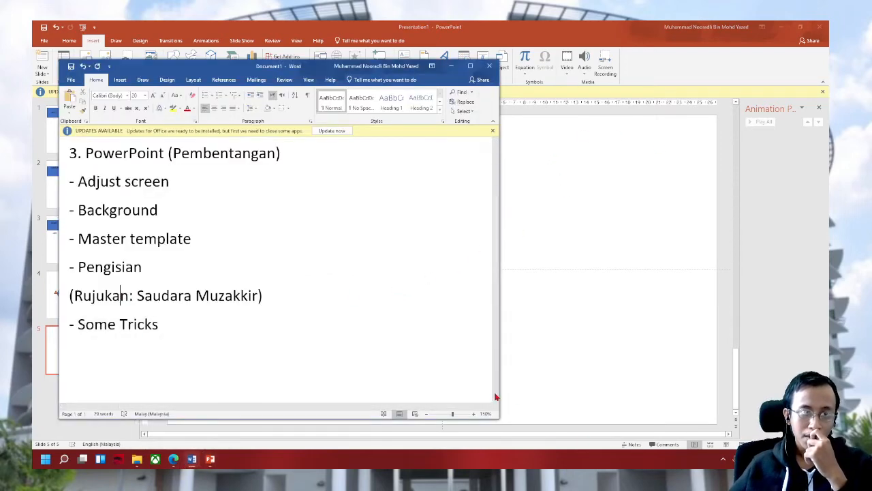
left_click(623, 348)
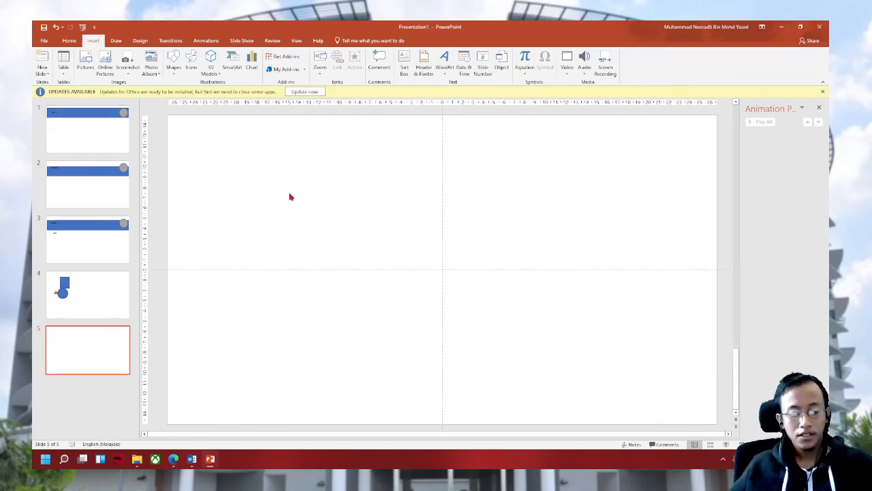
Examine the file types available for saving the presentation in the My Toy Story folder, and return to the slides without saving.
left_click(44, 40)
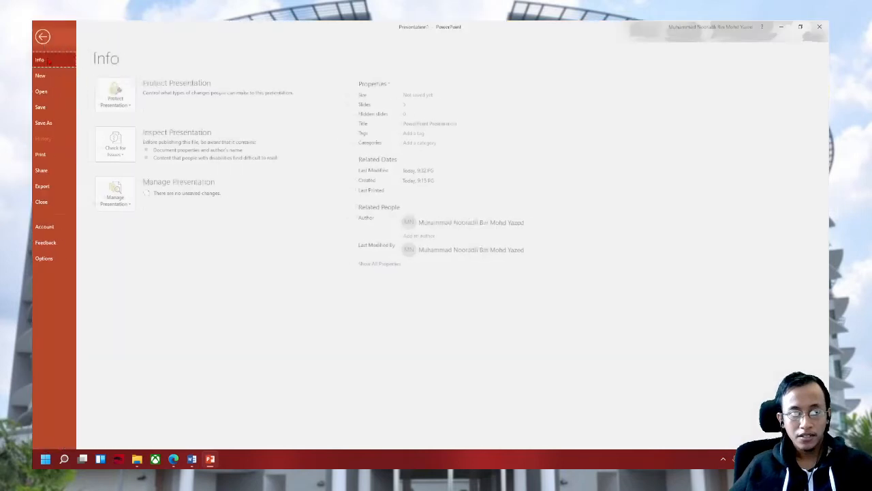
left_click(52, 122)
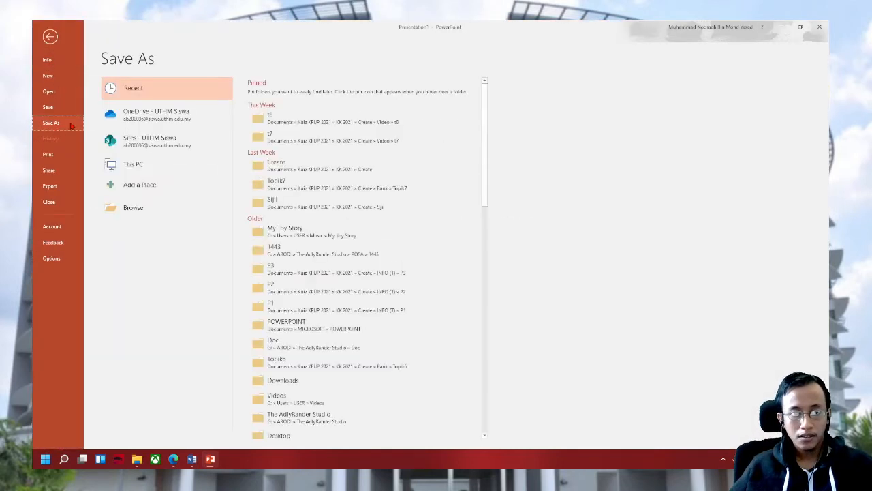
left_click(295, 234)
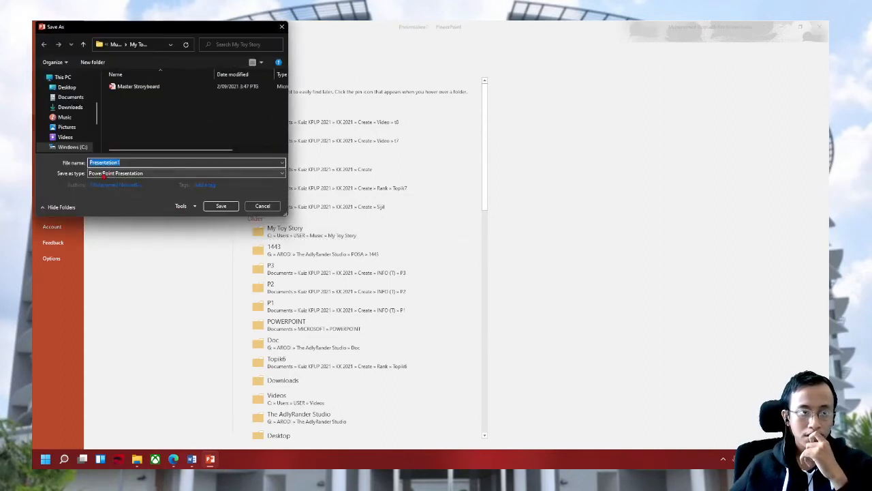
left_click(104, 173)
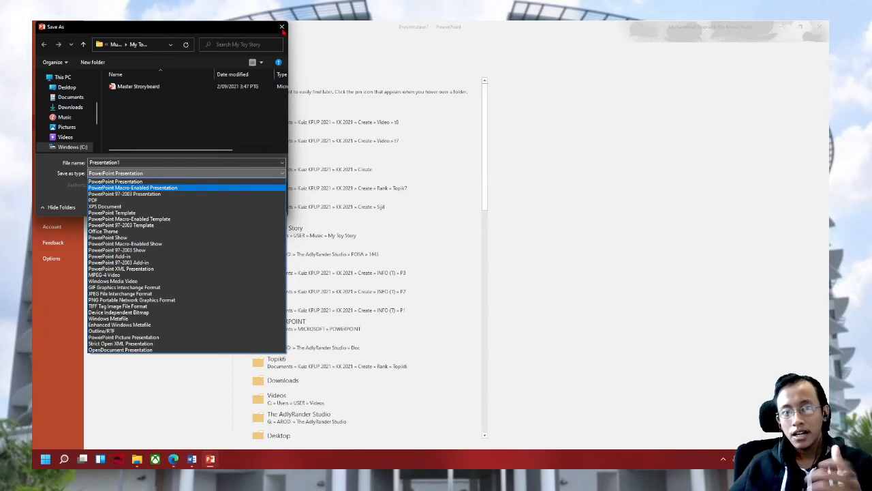
left_click(281, 28)
left_click(282, 28)
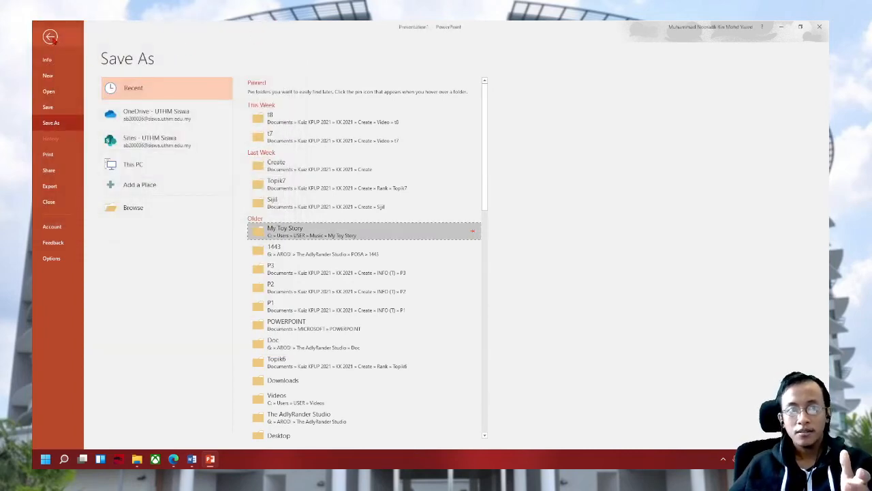
left_click(51, 38)
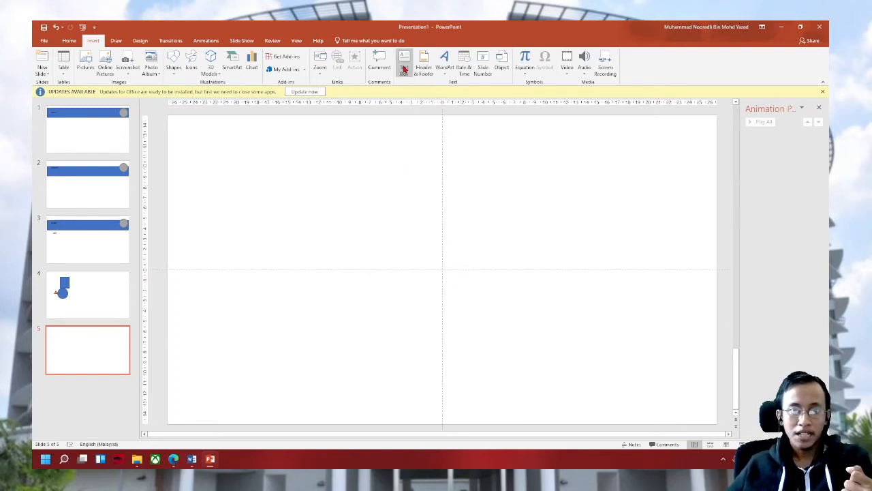
On slide 4, move the blue circle to the middle of the slide and enlarge it.
left_click(93, 293)
left_click(284, 245)
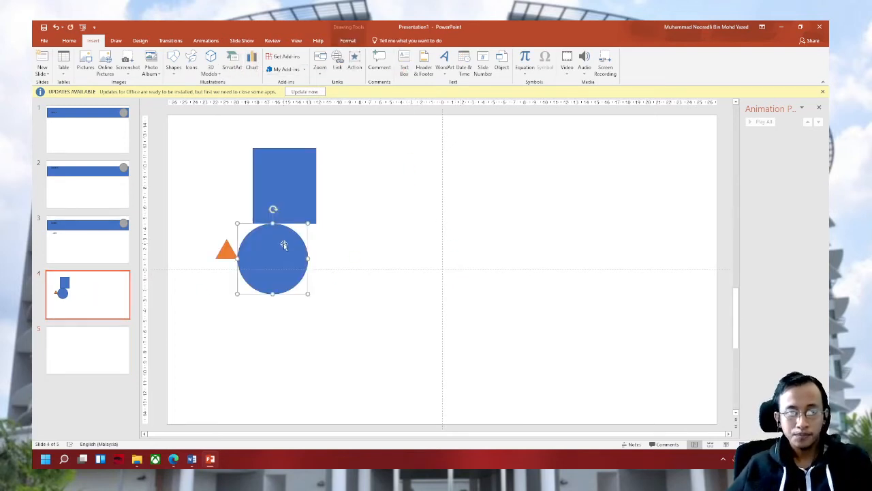
left_click_drag(302, 249, 507, 235)
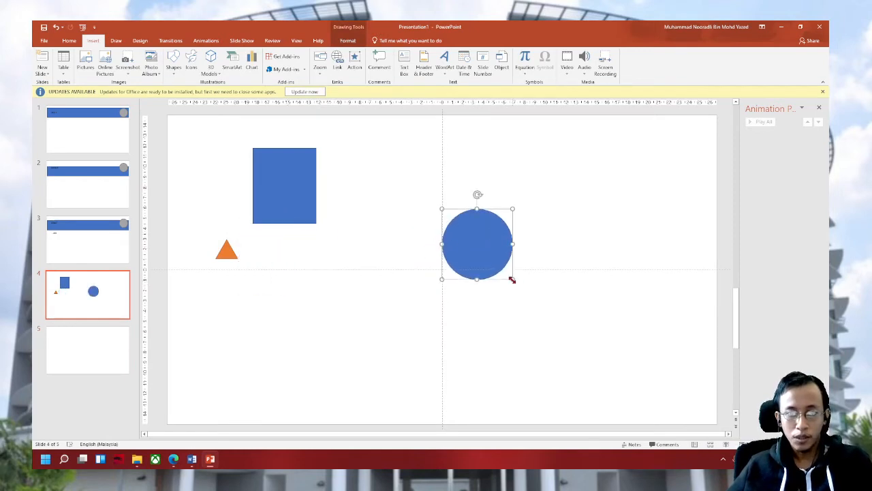
left_click_drag(512, 279, 456, 270)
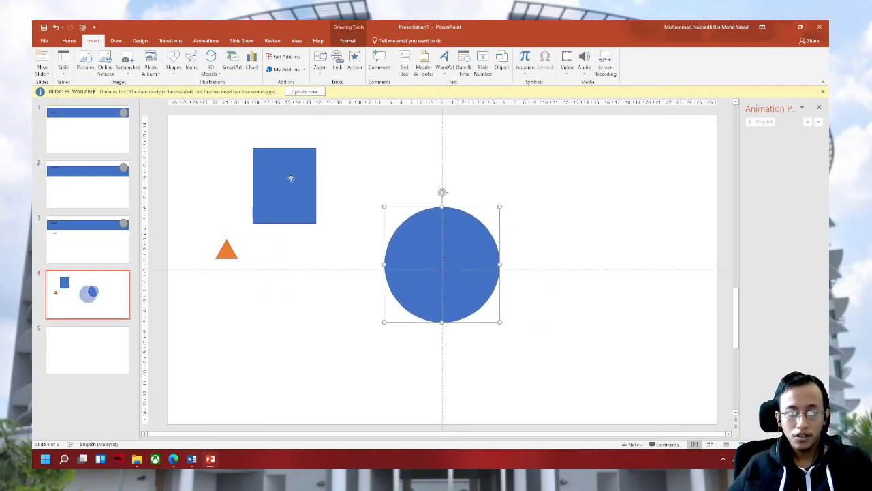
Edit the circle's points: pull the right point far outward, the top point up and the bottom point down.
right_click(454, 256)
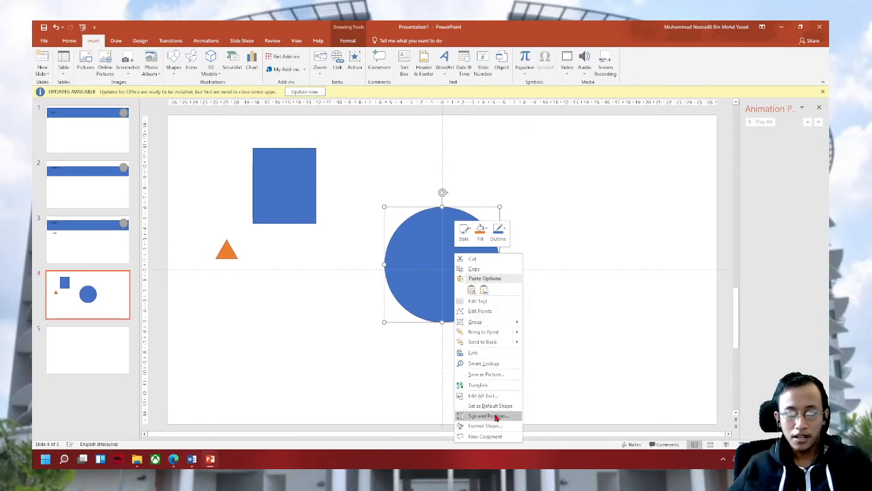
left_click(484, 311)
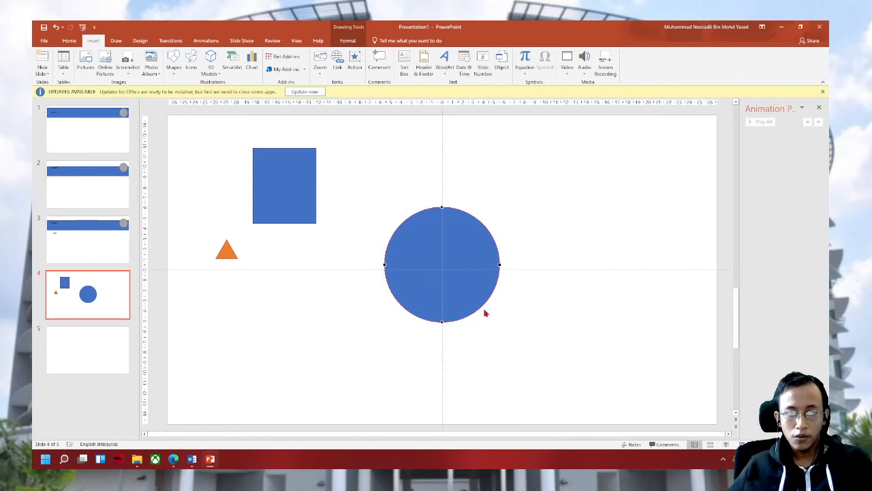
right_click(488, 264)
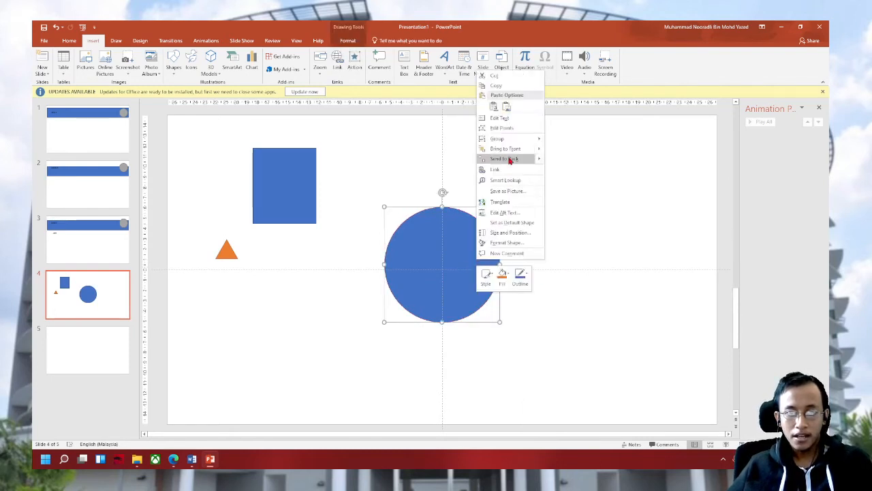
left_click(501, 130)
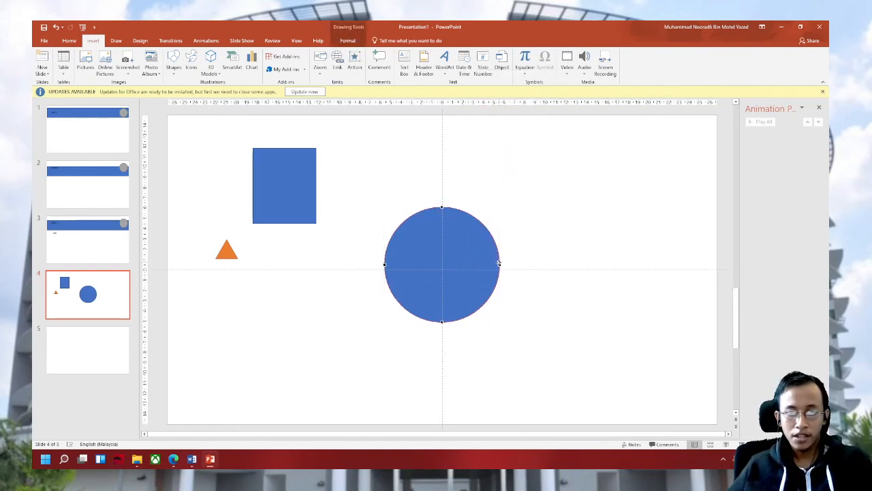
left_click_drag(517, 262, 573, 267)
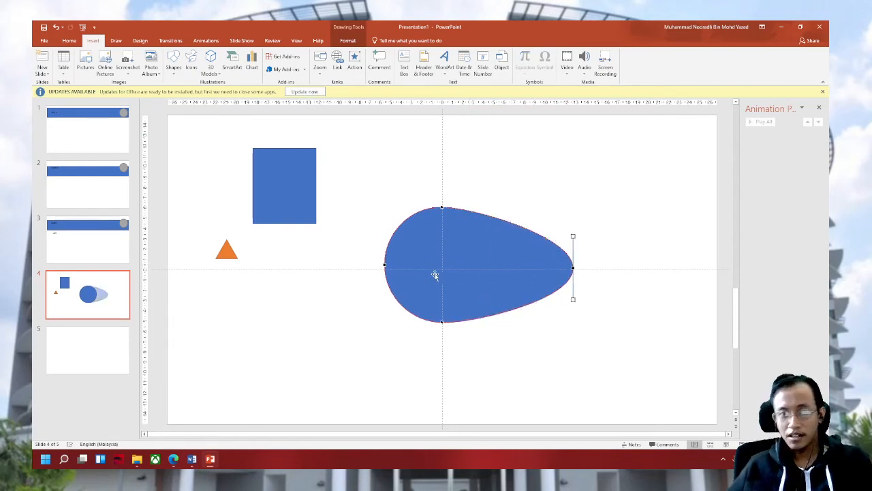
left_click_drag(443, 206, 443, 182)
left_click_drag(441, 319, 442, 341)
left_click(598, 364)
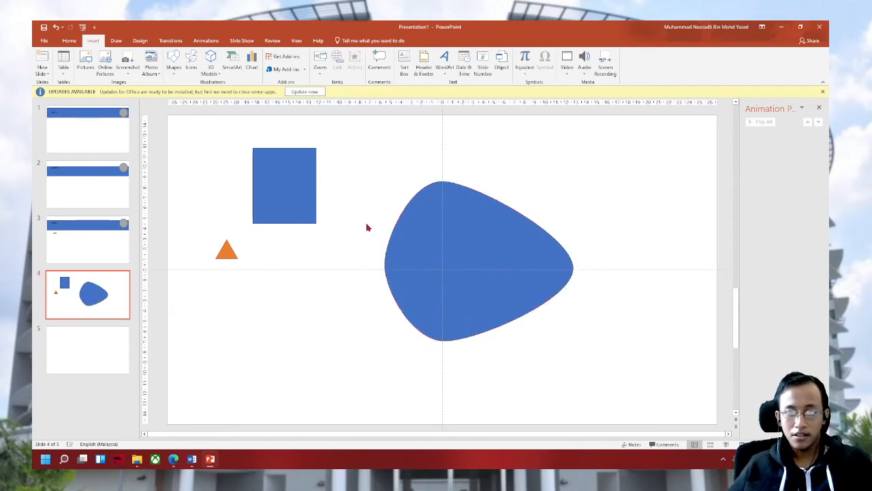
Rotate the reshaped circle a quarter turn counterclockwise so its tip points up, and centre it on the slide.
left_click(560, 260)
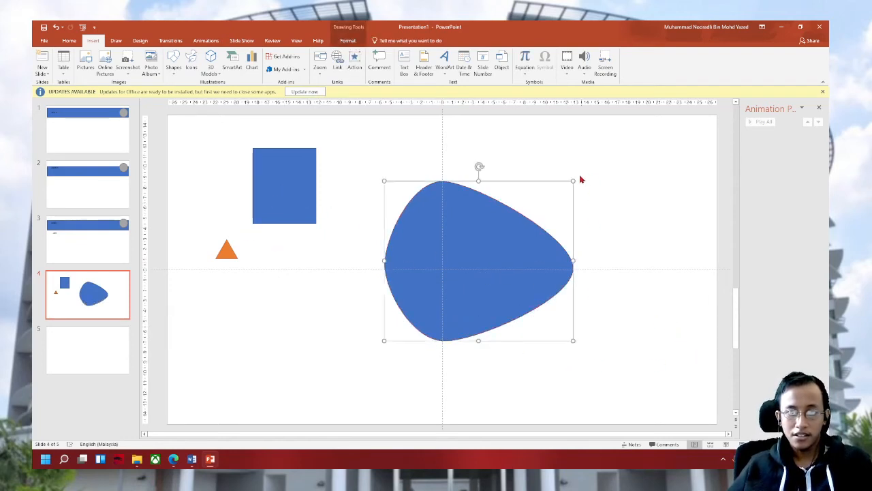
left_click_drag(478, 164, 344, 255)
left_click_drag(484, 261, 419, 264)
Delete the blue rectangle and place the orange triangle, enlarged, in the middle of the reshaped circle.
left_click(291, 200)
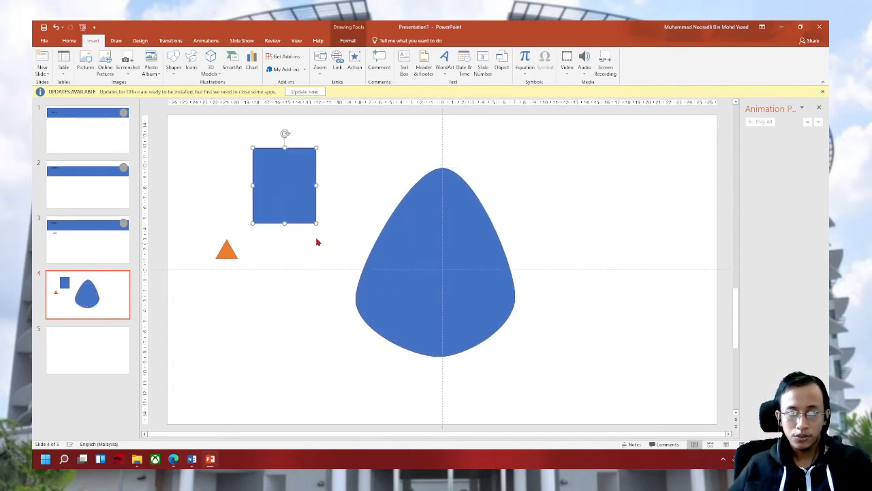
key("Delete")
left_click_drag(231, 252, 435, 276)
left_click(536, 244)
Group the reshaped circle and the orange triangle, and open the group's context options.
left_click_drag(308, 147, 583, 383)
right_click(470, 317)
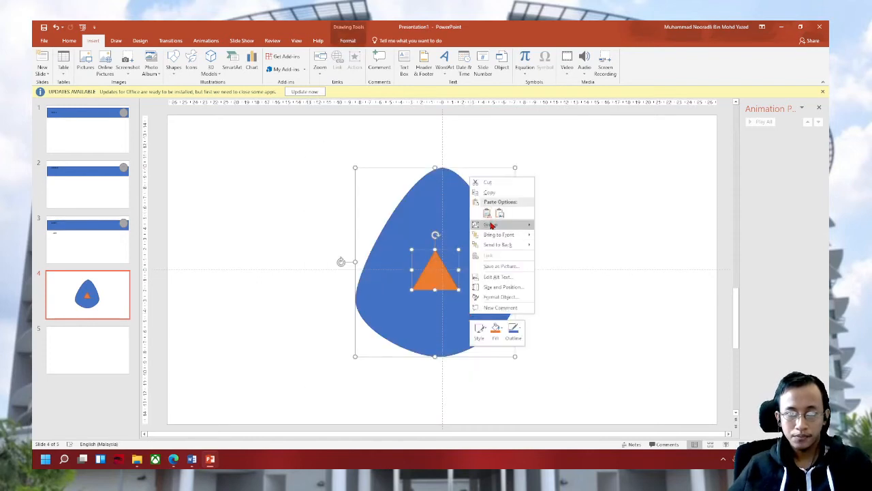
mouse_move(504, 224)
left_click(564, 224)
left_click(572, 321)
left_click(466, 275)
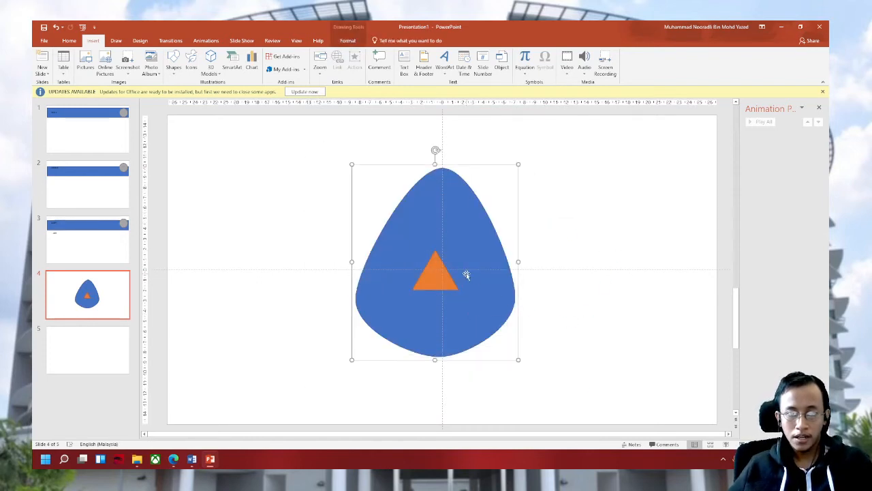
right_click(467, 274)
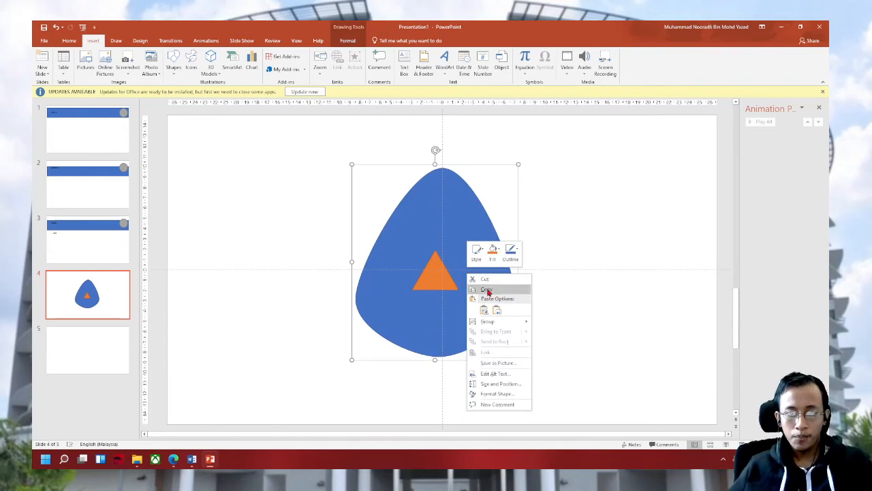
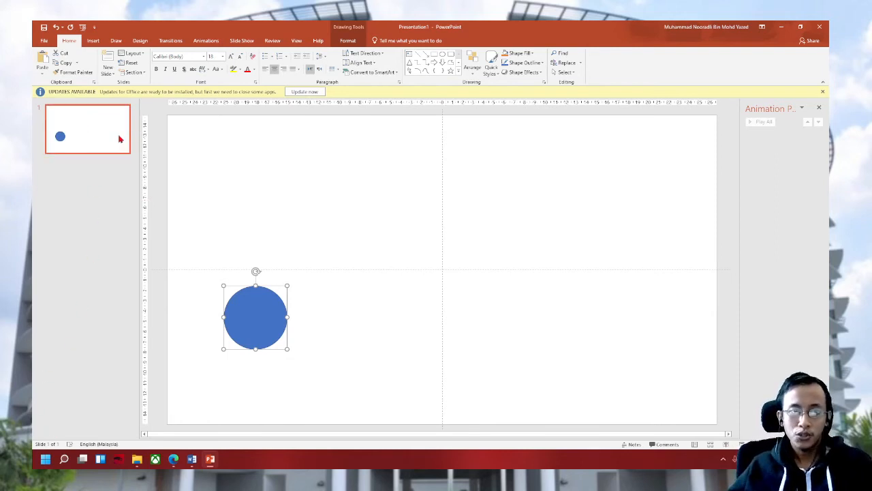
Duplicate slide 1 with its blue circle as slide 2, and select the circle on the copy.
left_click(250, 173)
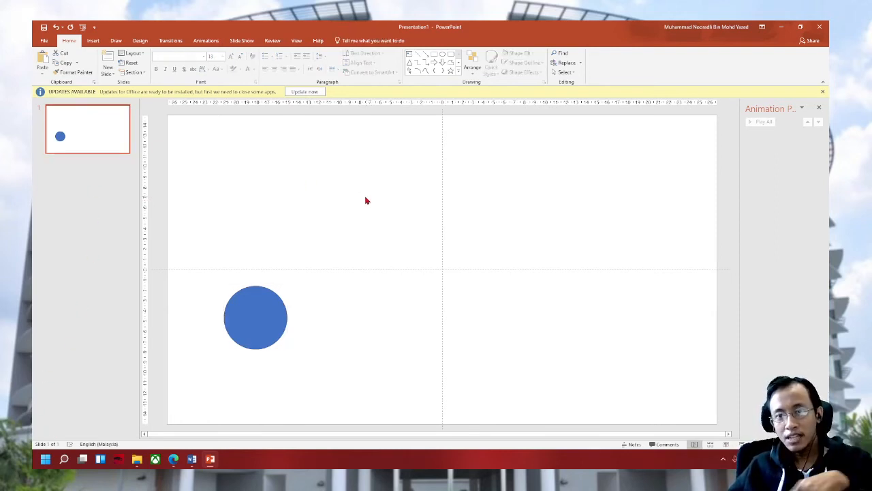
left_click(101, 151)
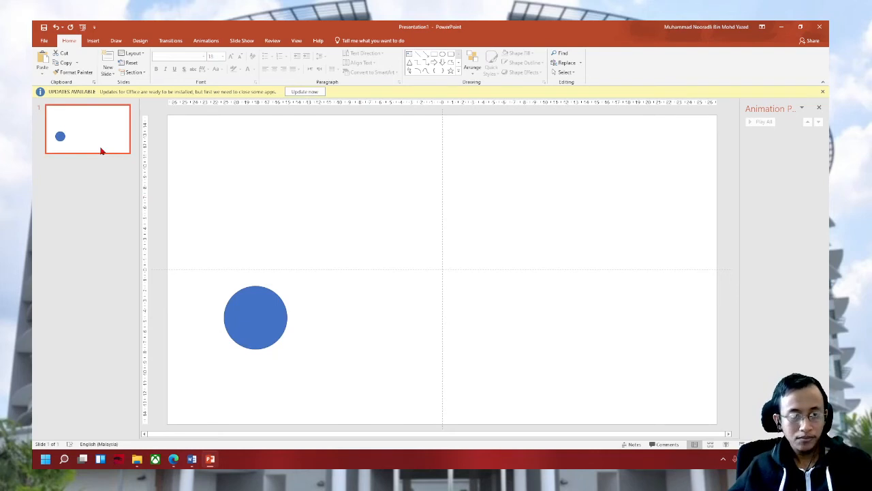
left_click(255, 320)
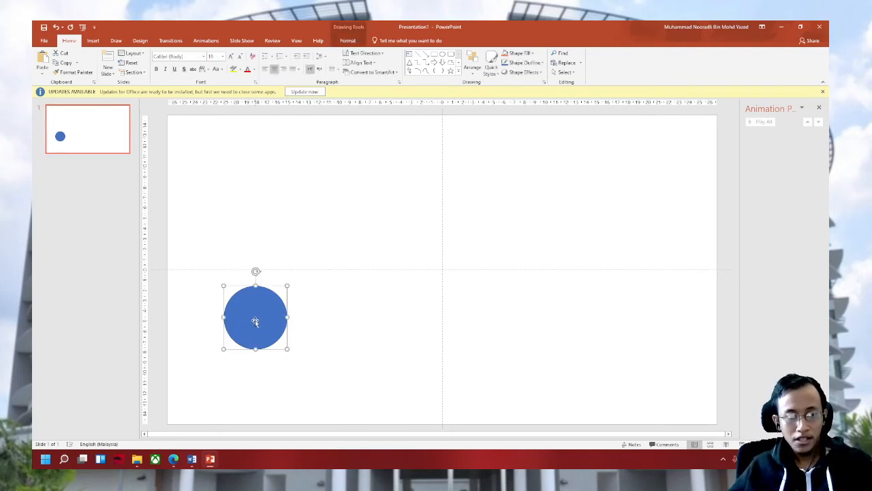
left_click(80, 139)
key("ctrl+v")
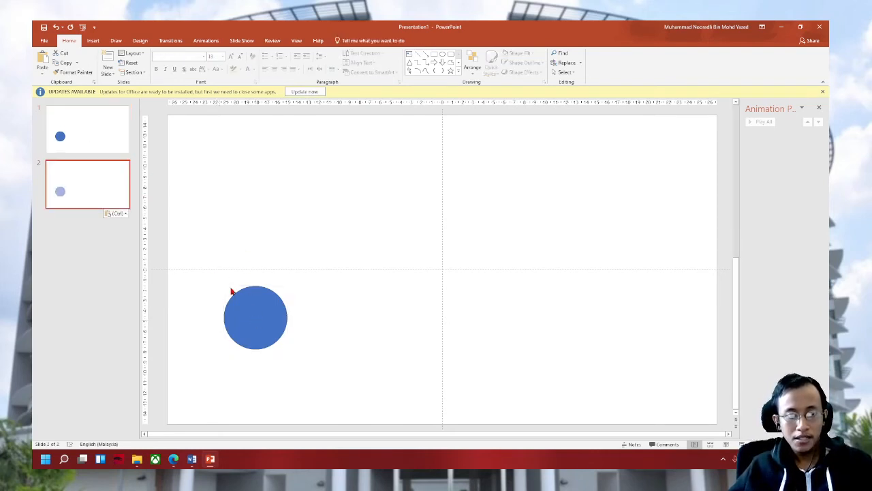
left_click(260, 310)
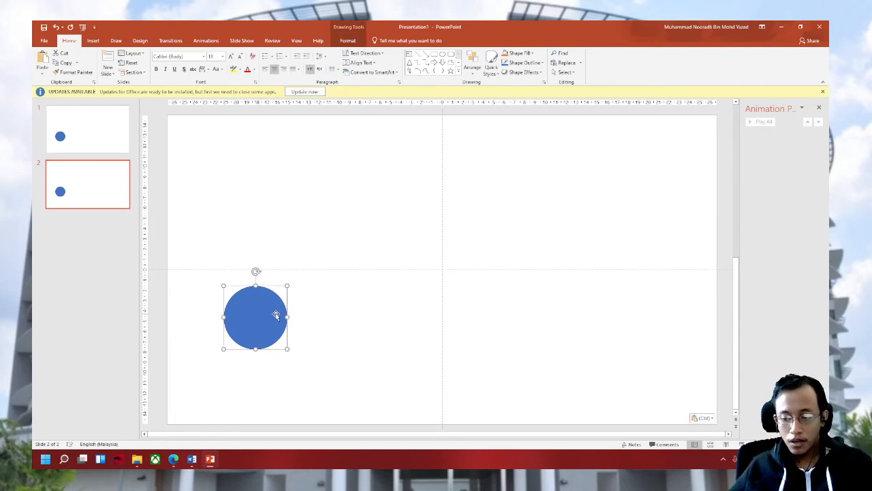
key("shift+Right")
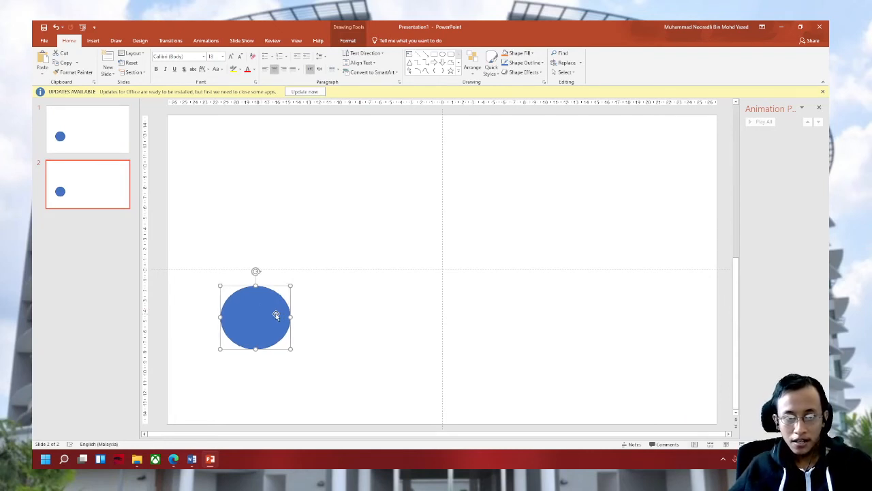
key("shift+Left")
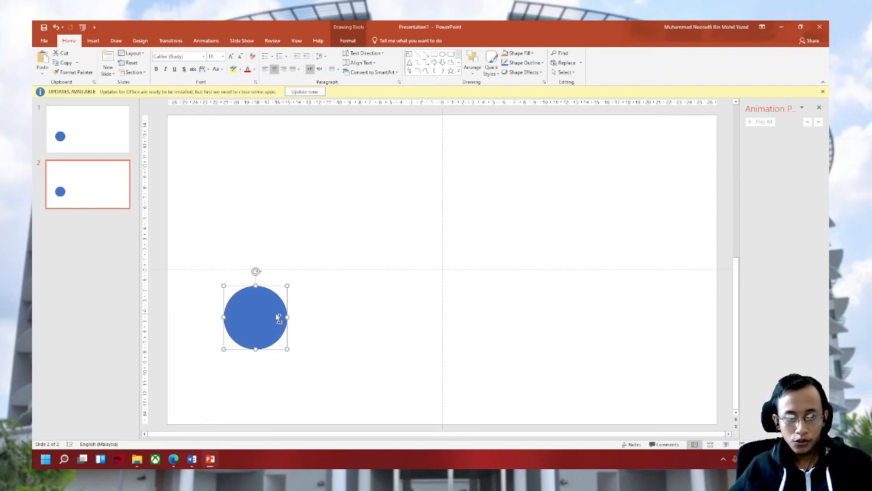
key("ctrl+z")
key("alt+Right")
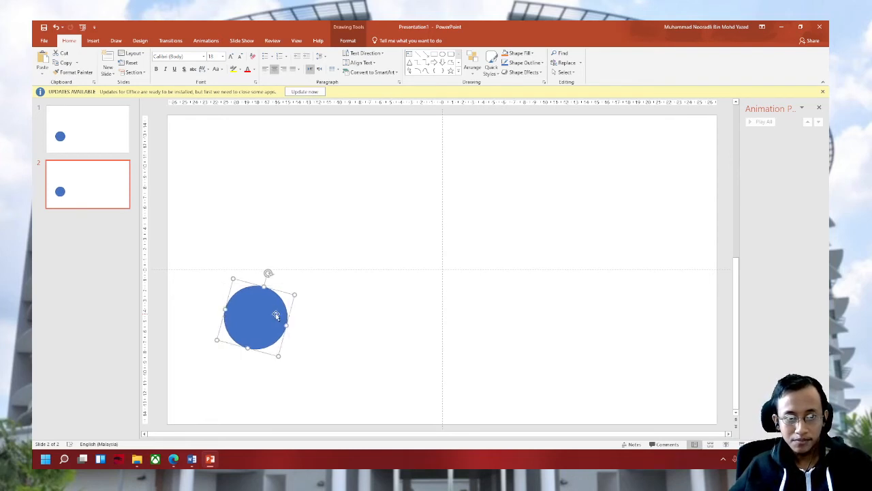
key("ctrl+z")
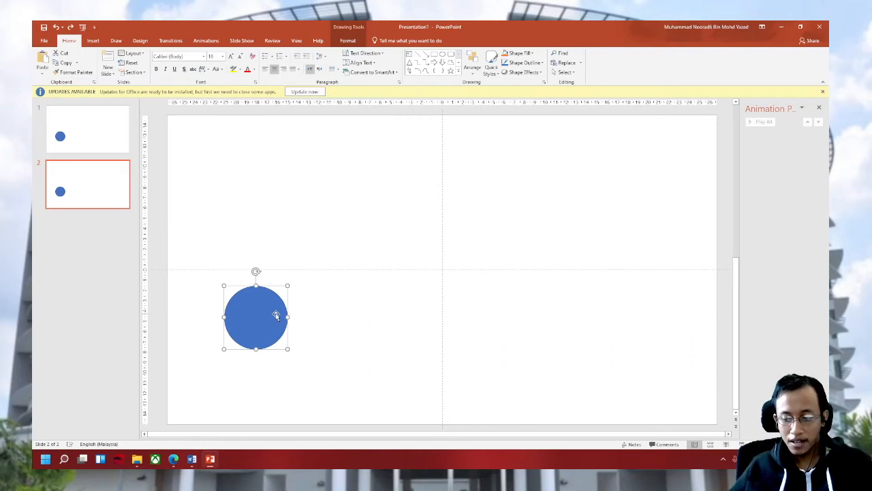
Nudge the circle on slide 2 slightly to the right in fine increments.
key("ctrl+Right")
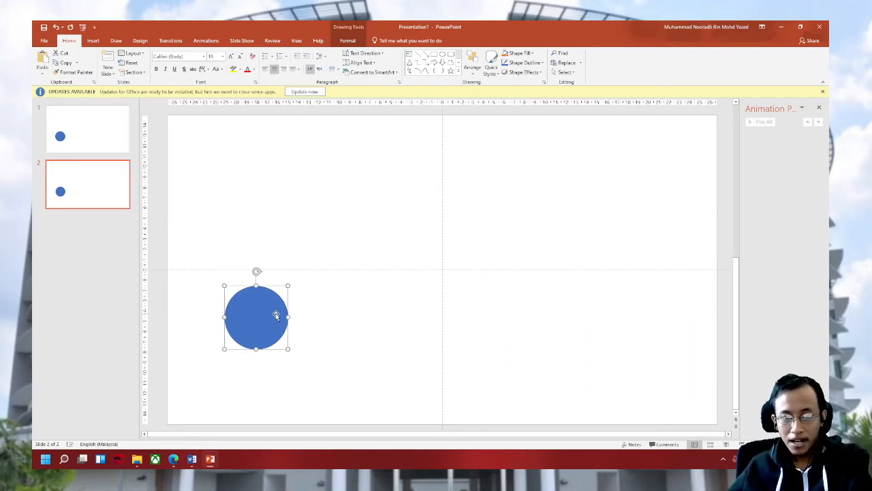
key("ctrl+Right")
key("ctrl+Right")
key("ctrl+Right")
key("ctrl+Right")
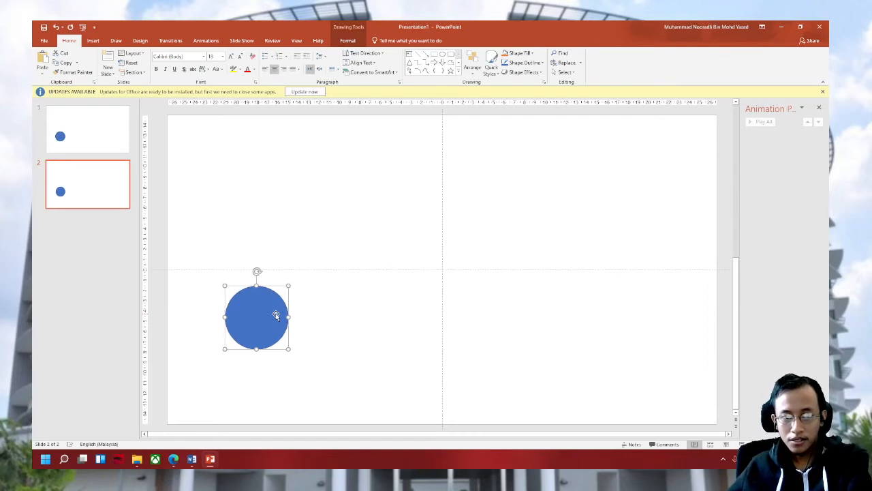
Duplicate slide 2 as slide 3.
left_click(79, 183)
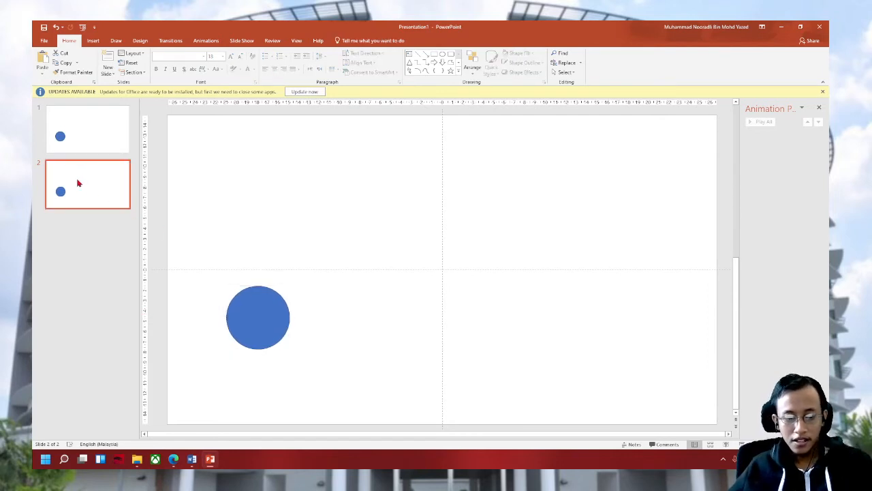
key("ctrl+c")
key("ctrl+v")
Nudge the circle on slide 3 slightly further right in fine increments.
left_click(254, 310)
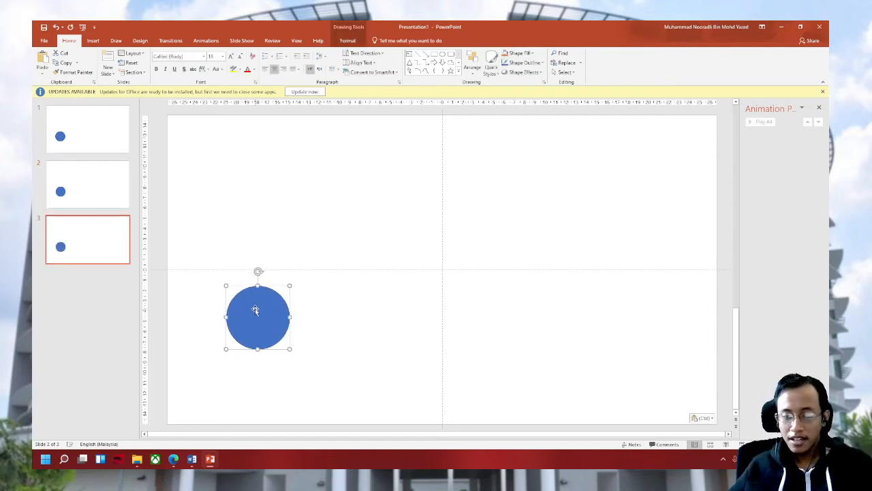
key("ctrl+Right")
key("ctrl+Right")
key("ctrl+Right")
key("ctrl+Right")
key("ctrl+Right")
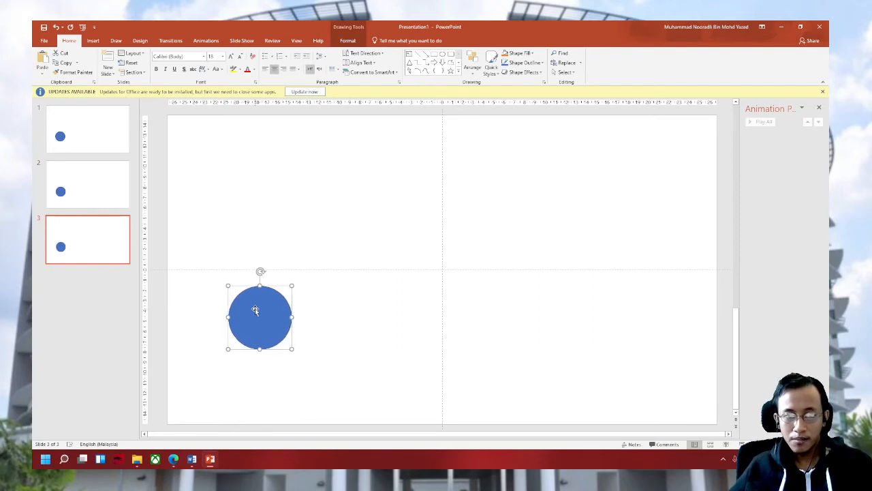
Duplicate slide 3 as slide 4, removing the surplus copies.
left_click(65, 253)
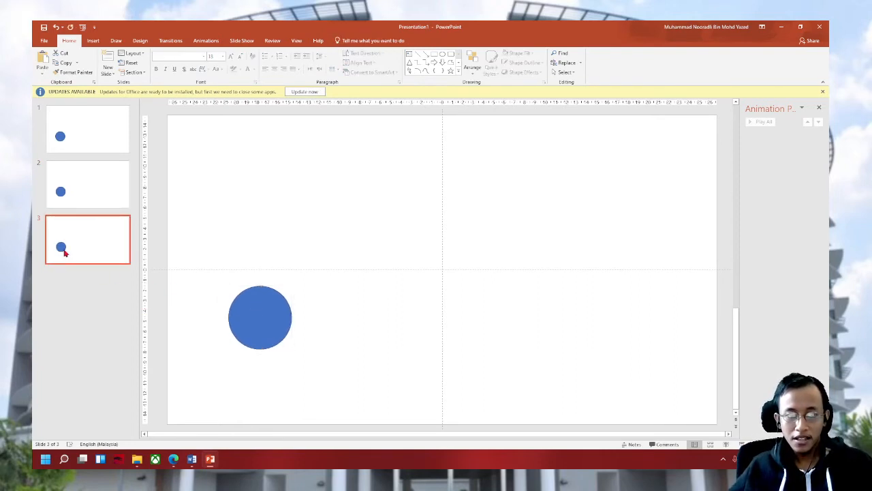
key("ctrl+c")
key("ctrl+v")
key("ctrl+v")
key("ctrl+z")
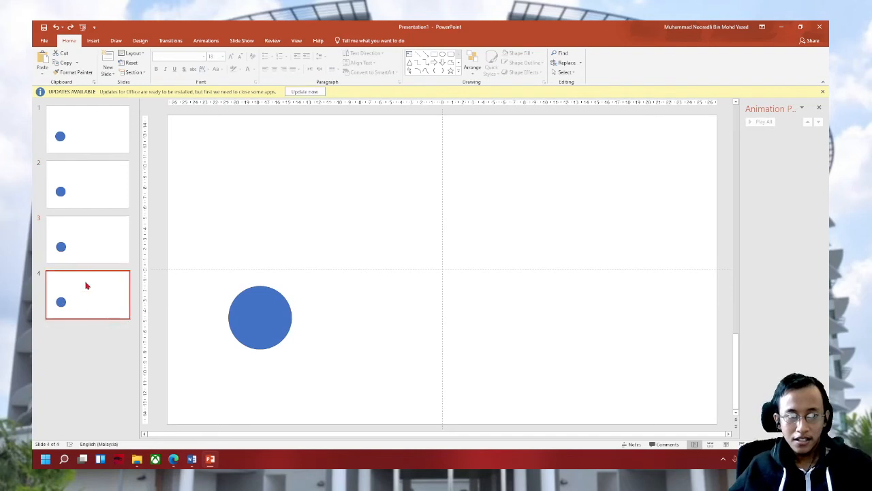
left_click(78, 248)
left_click(80, 297)
key("Delete")
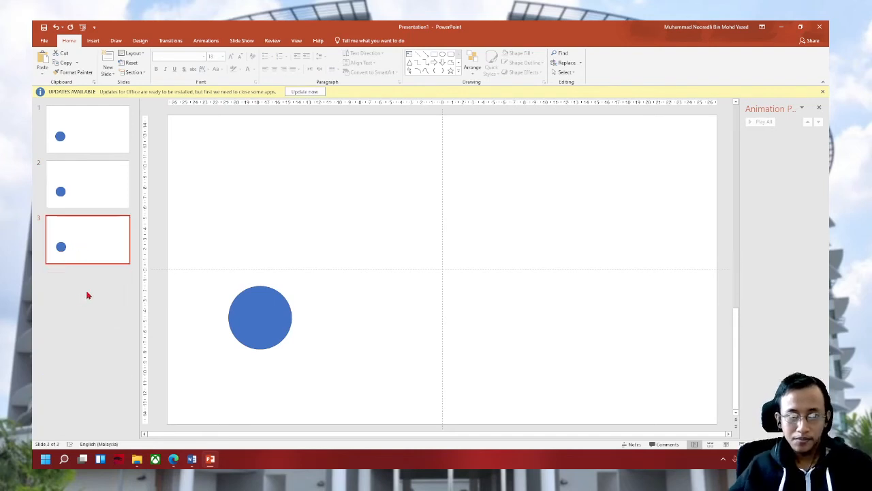
key("ctrl+v")
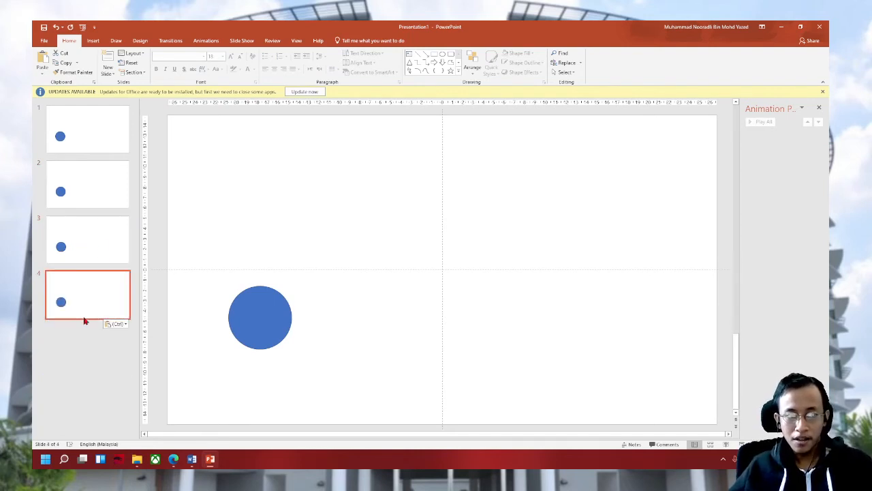
Nudge the circle on slide 4 slightly further right in fine increments.
left_click(259, 330)
key("ctrl+Right")
key("ctrl+Right")
key("ctrl+Right")
key("ctrl+Right")
key("ctrl+Right")
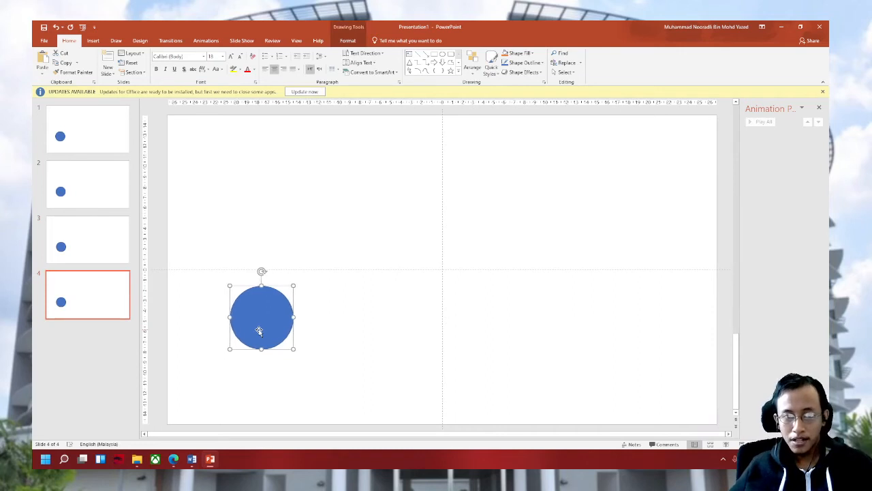
Set slide 1 to advance automatically after 00:00.00 instead of on mouse click, and play the slide show.
left_click(85, 138)
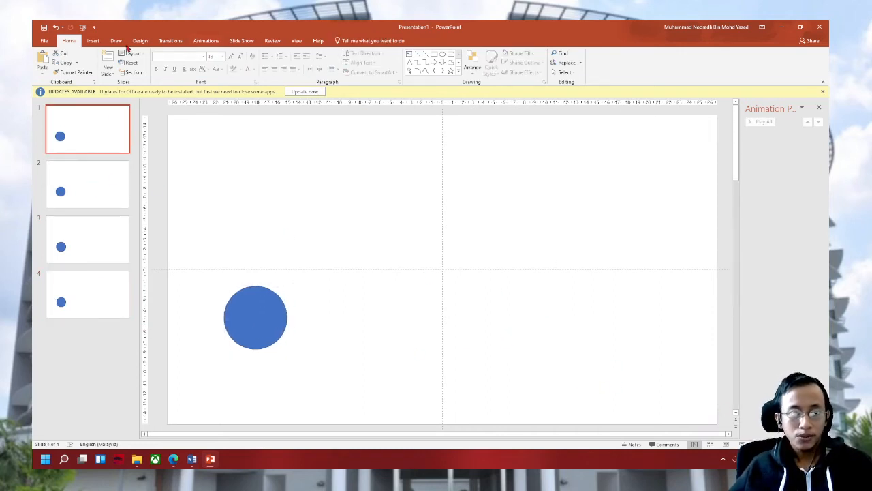
left_click(93, 41)
left_click(170, 42)
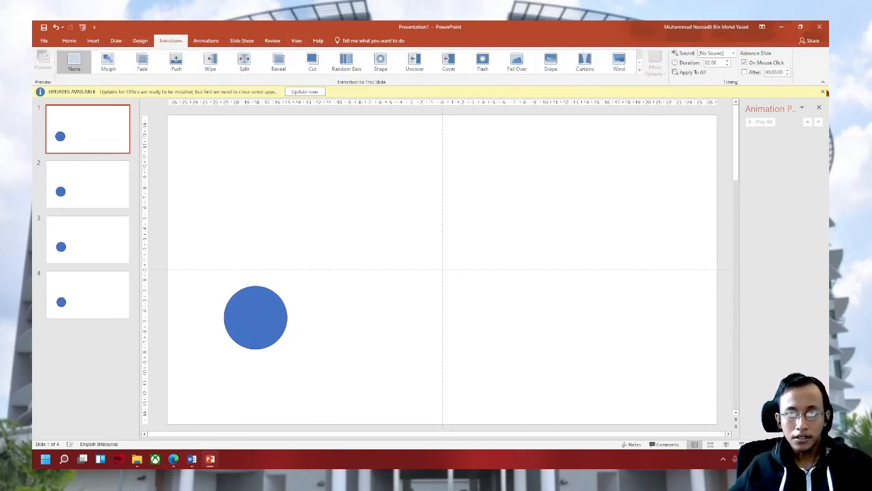
left_click(745, 72)
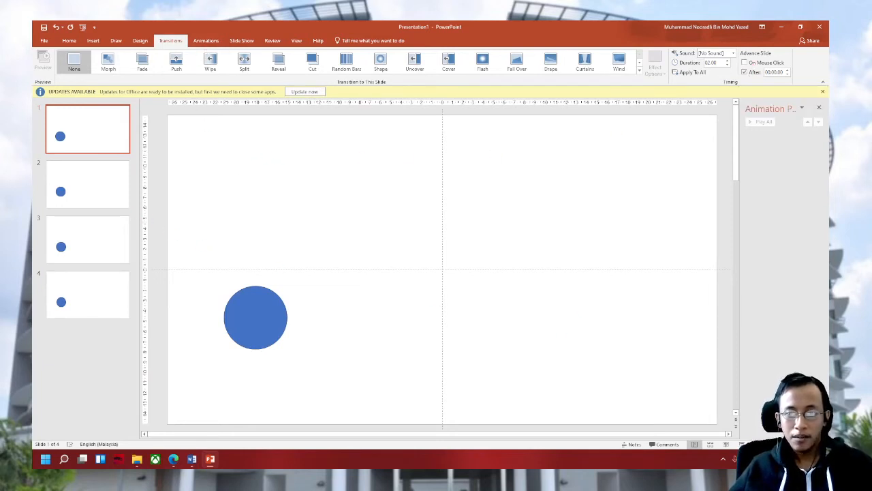
key("alt+F5")
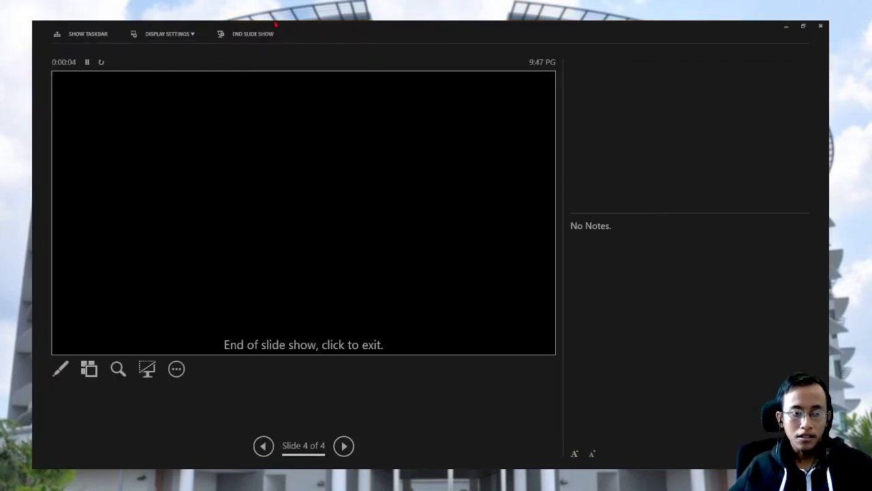
key("Escape")
Set all four slides to advance automatically after 00:00.00 instead of on mouse click.
left_click(96, 140)
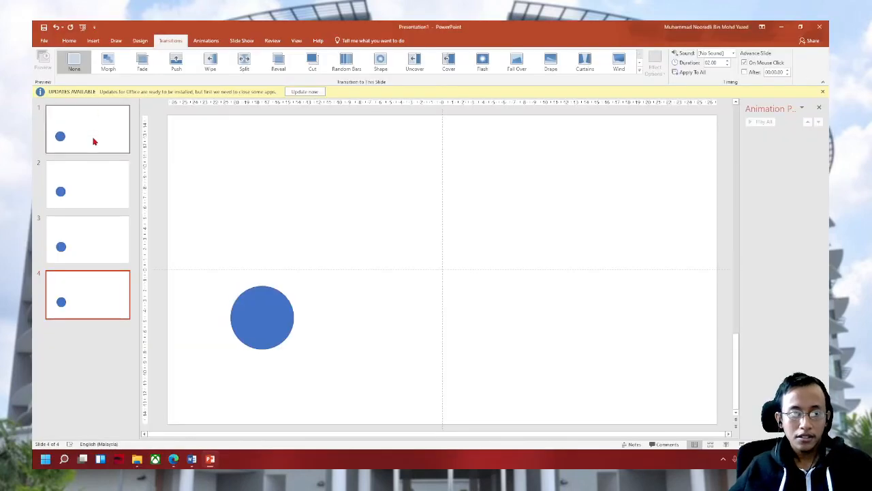
left_click(105, 298, "shift")
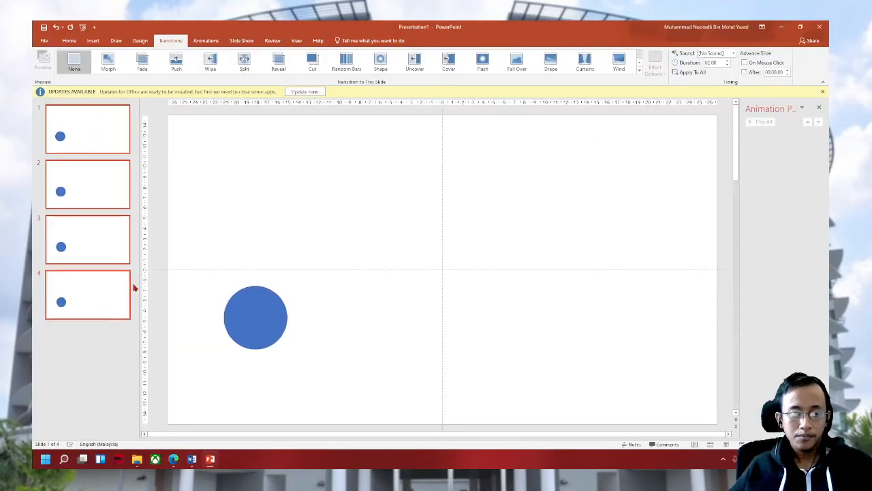
left_click(745, 63)
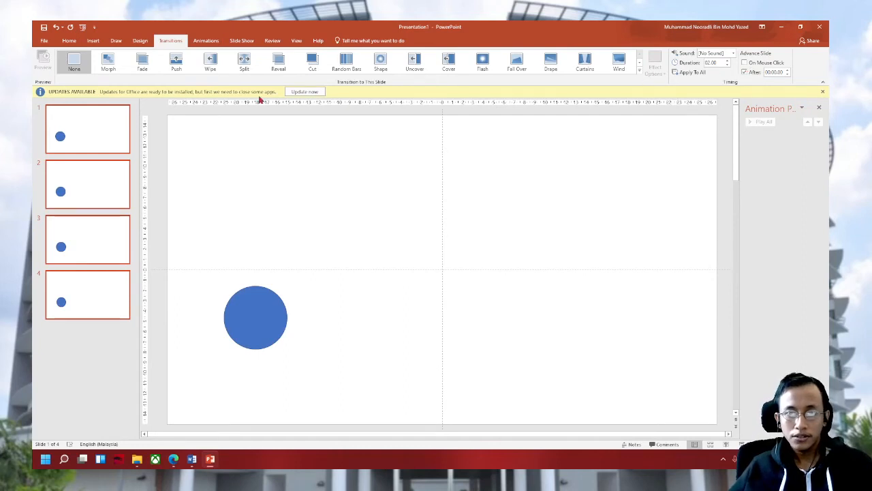
Play the slide show from slide 1 twice to examine the frame-by-frame motion of the circle.
left_click(107, 126)
key("F5")
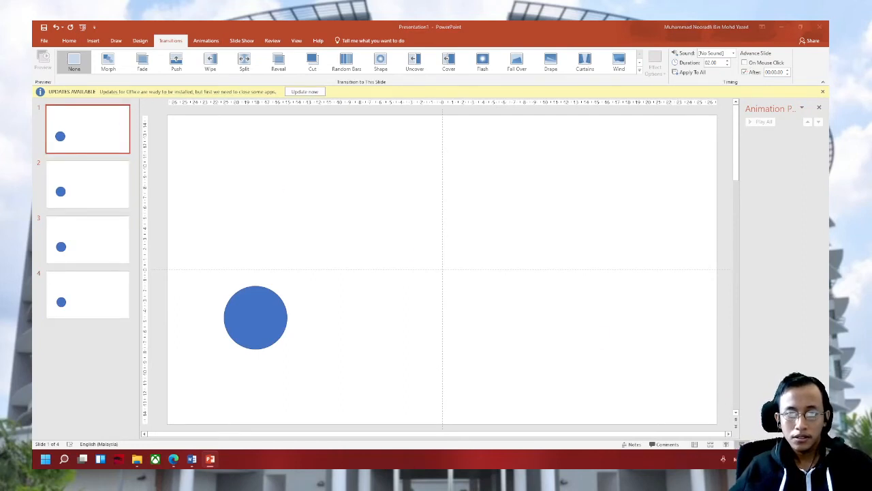
key("Escape")
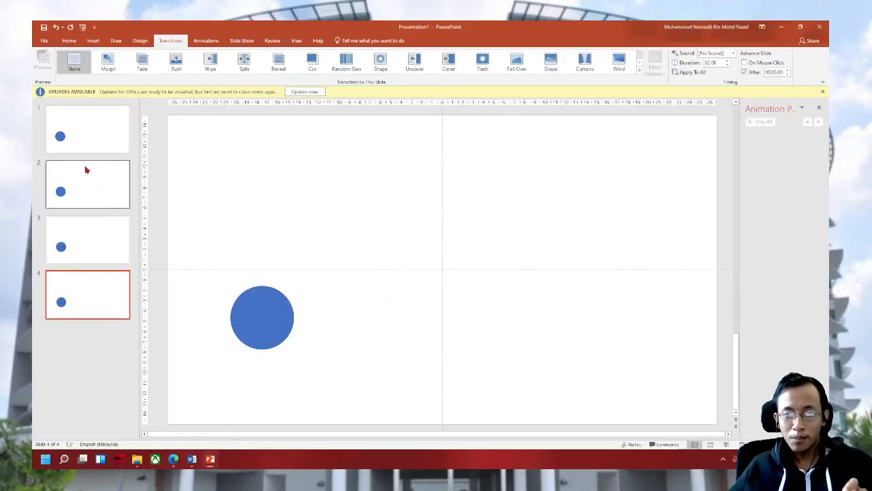
left_click(59, 132)
left_click(85, 285, "shift")
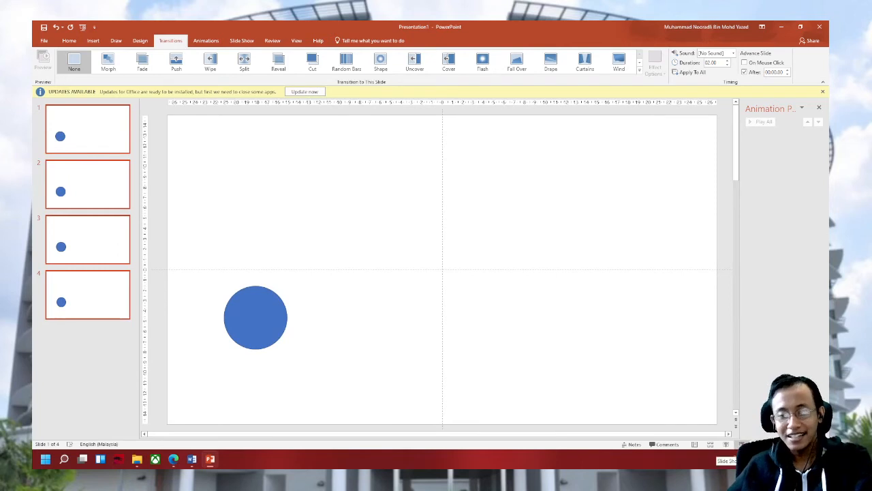
left_click(726, 444)
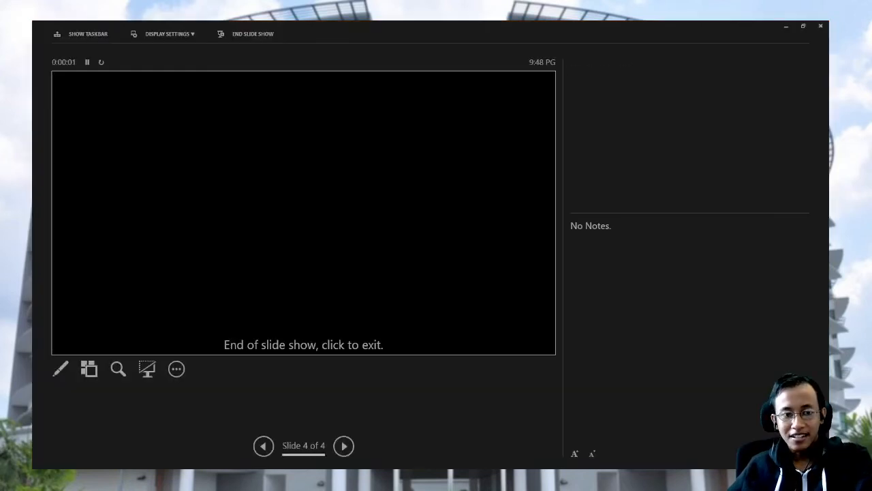
key("Escape")
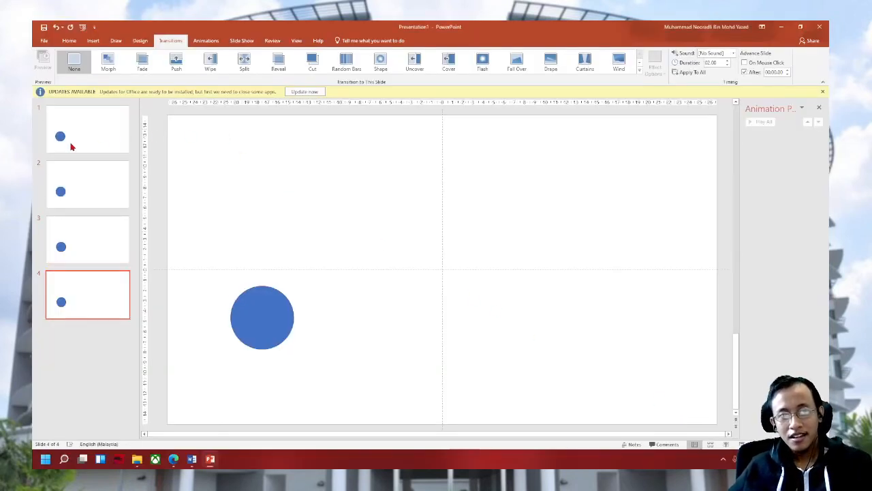
Delete slides 2 to 4, keeping only slide 1 with the circle.
left_click(71, 147)
left_click(78, 185)
left_click(74, 286, "shift")
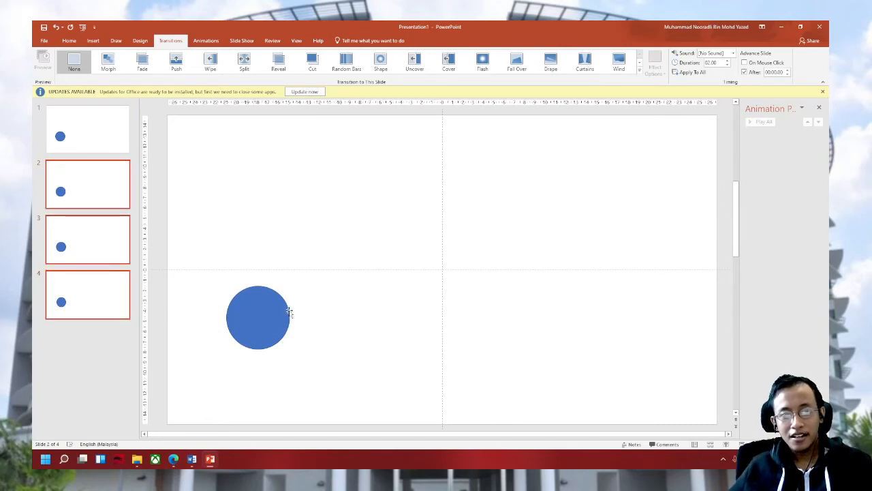
left_click(273, 316)
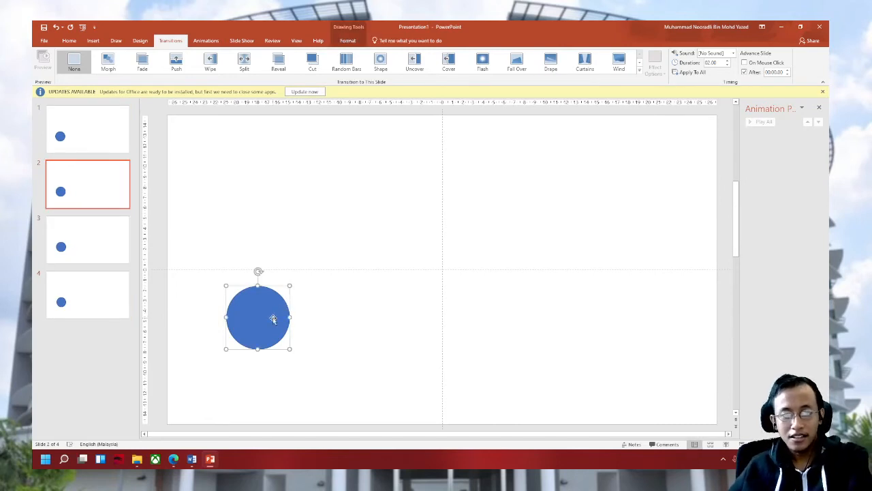
left_click(106, 306, "shift")
key("Delete")
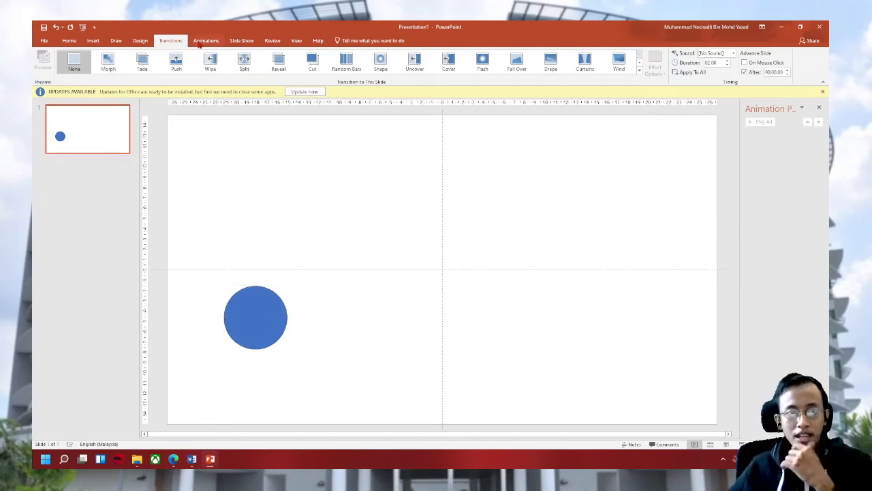
Apply a Lines motion path to the circle and extend it nearly horizontally into the right half of the slide.
left_click(201, 43)
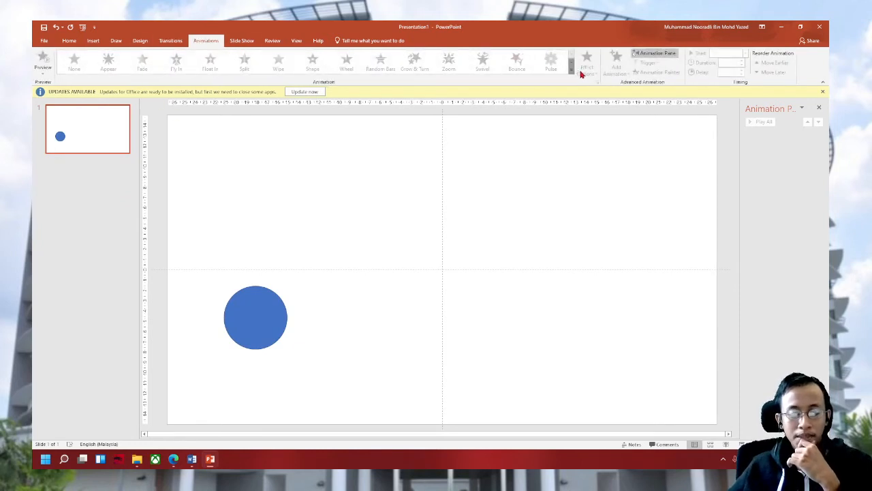
left_click(252, 330)
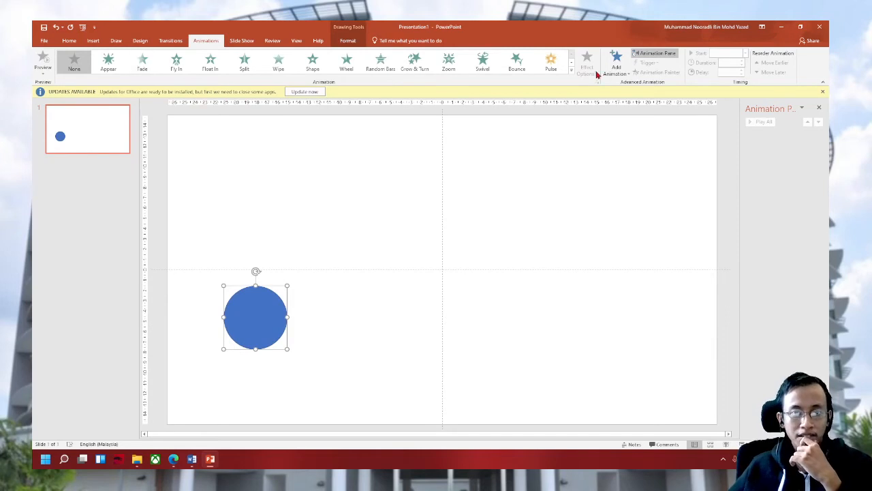
left_click(571, 70)
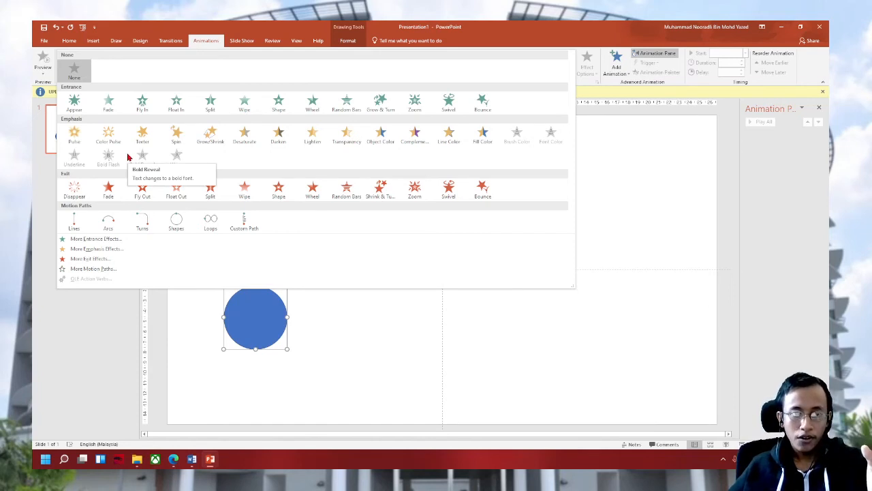
left_click(346, 316)
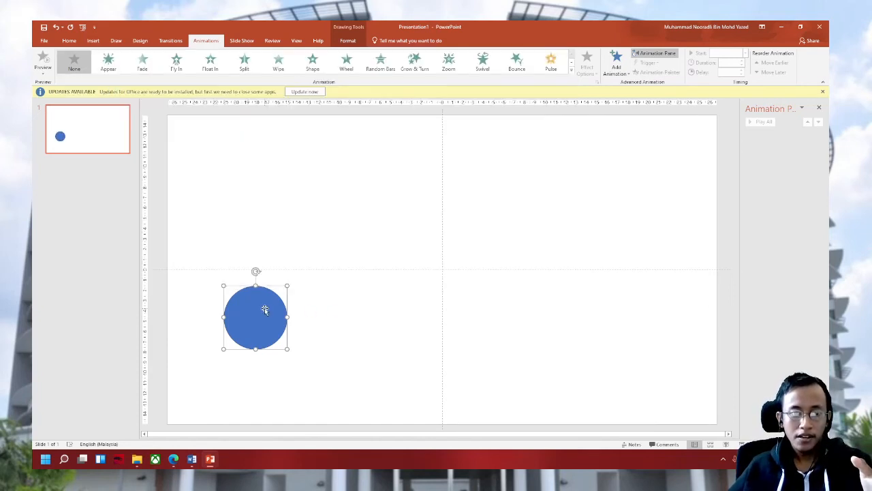
left_click(572, 71)
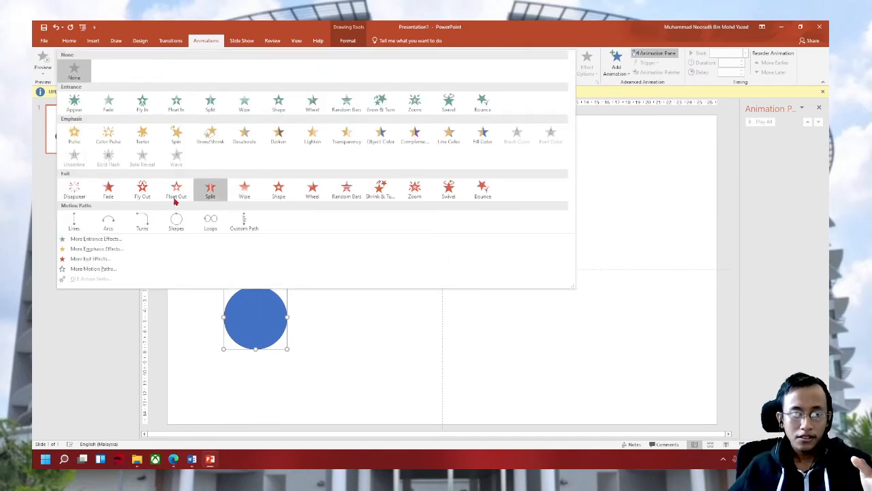
left_click(74, 229)
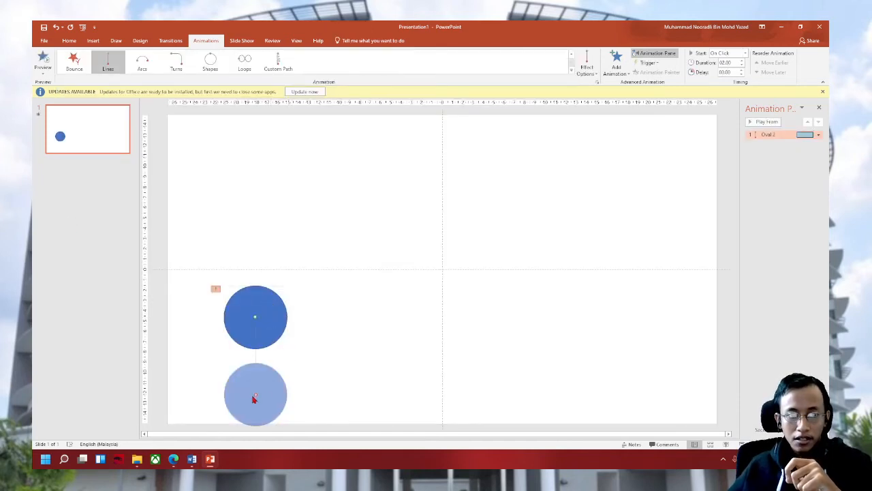
left_click_drag(254, 393, 552, 315)
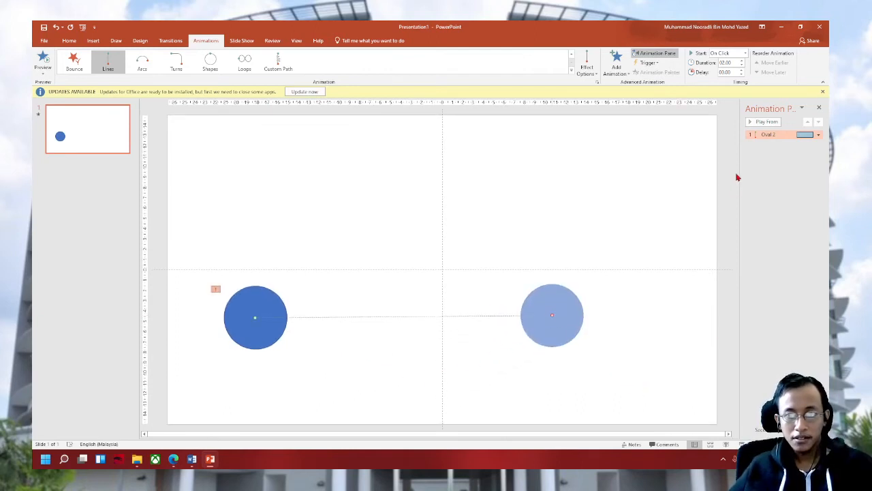
Set the circle's motion path to start With Previous, and play the slide show through to its end.
left_click(727, 52)
left_click(727, 68)
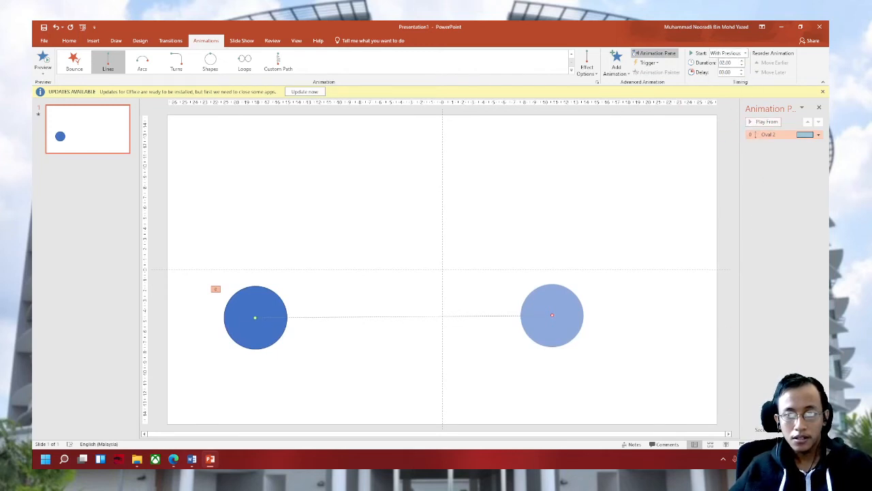
left_click(742, 444)
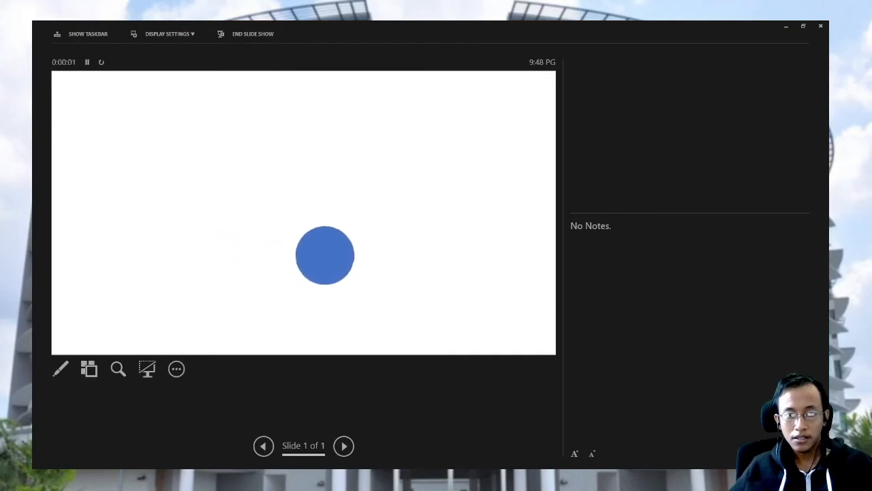
key("Right")
key("Right")
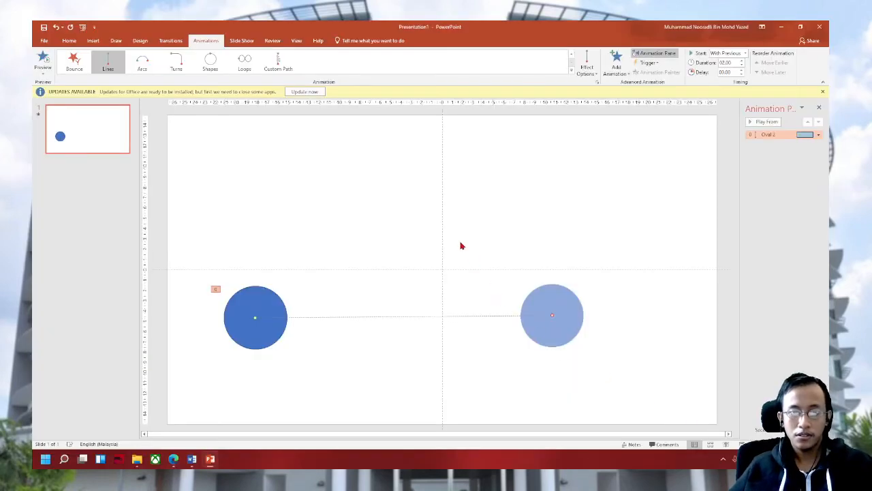
Duplicate slide 1 with its animated circle as slide 2.
left_click(461, 243)
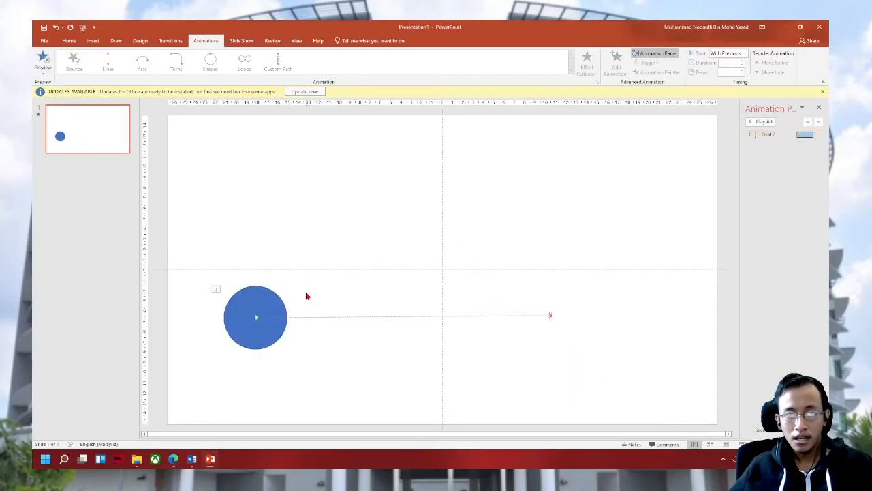
left_click(266, 300)
left_click(96, 131)
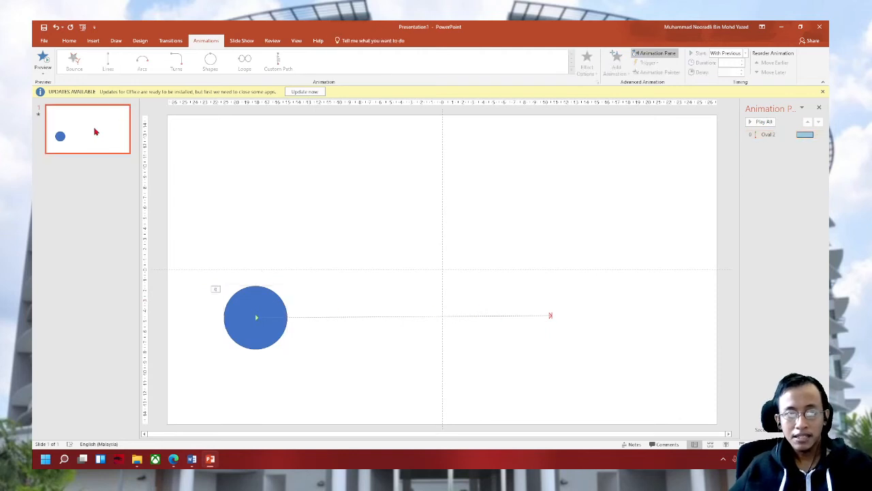
key("ctrl+d")
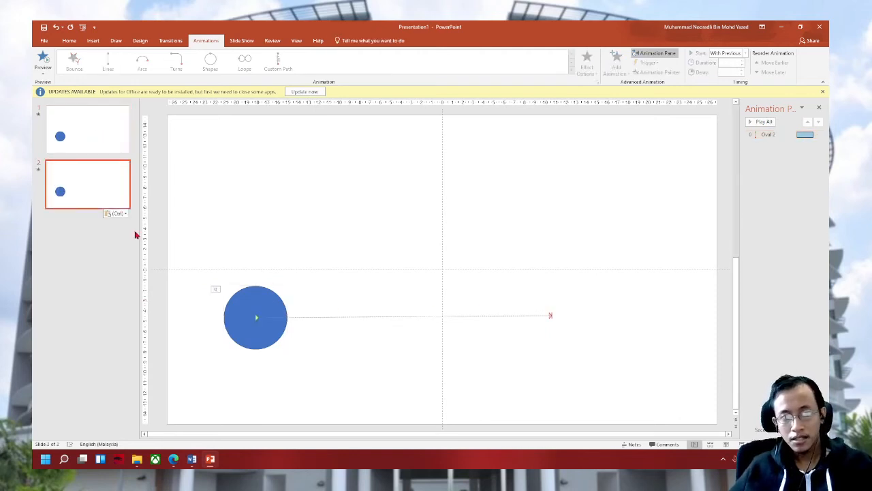
Move slide 2's circle to where slide 1's motion path ends, and redirect its motion path straight up toward the slide's upper edge.
left_click_drag(247, 312, 555, 306)
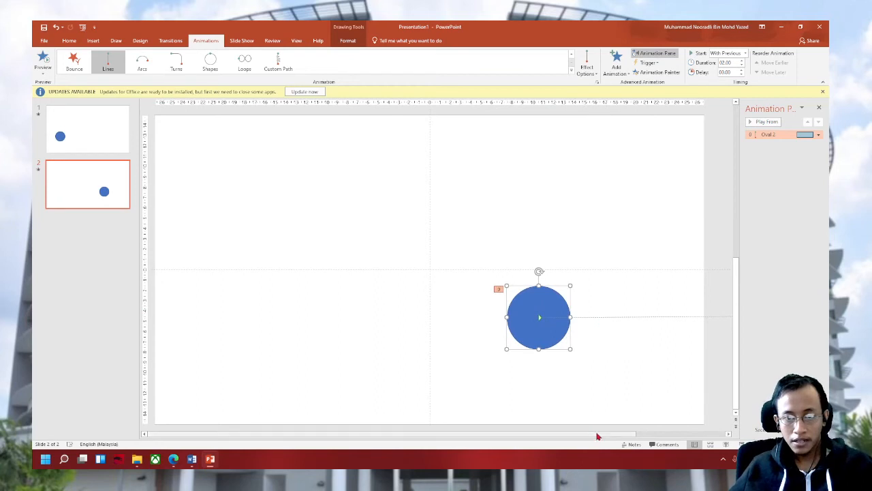
mouse_move(597, 434)
left_mouse_down()
mouse_move(674, 429)
mouse_move(677, 415)
mouse_move(725, 431)
left_mouse_up()
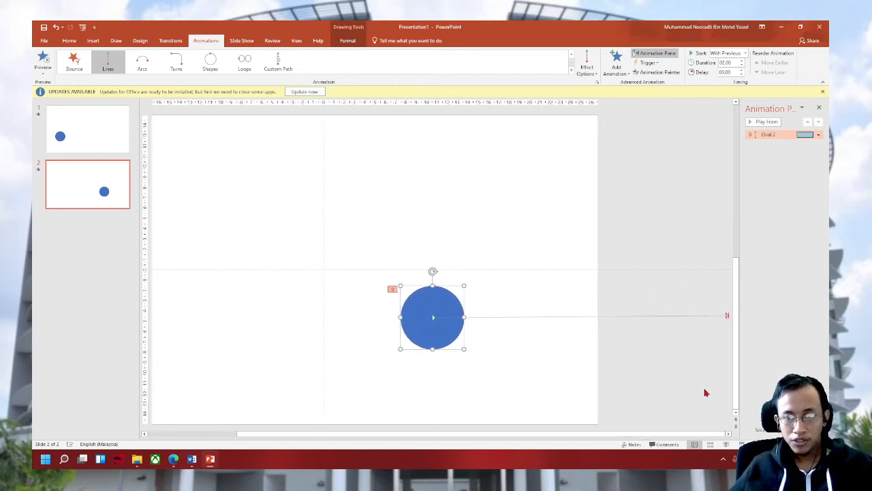
left_click(727, 316)
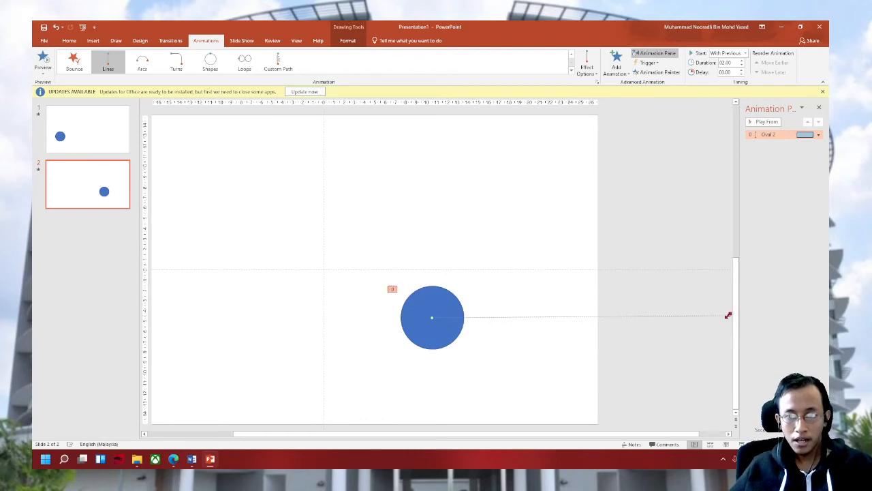
left_click_drag(727, 316, 432, 159)
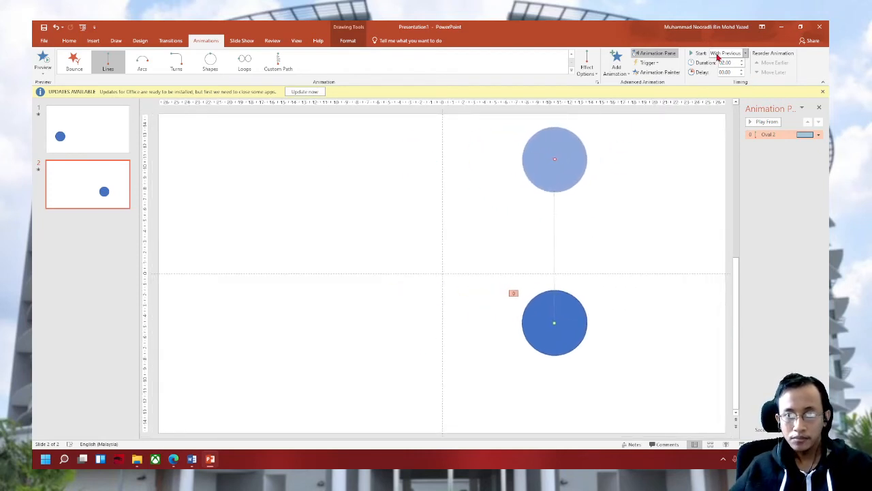
left_click(97, 139)
left_click(104, 170)
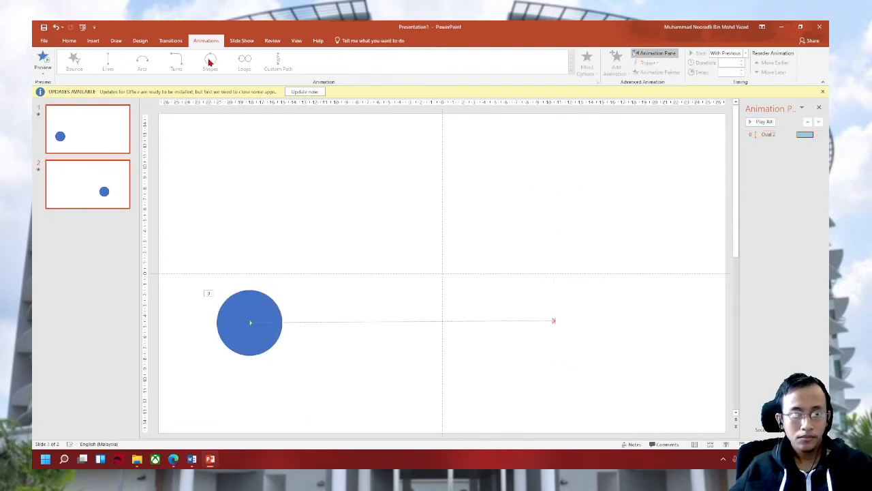
left_click(140, 40)
left_click(171, 41)
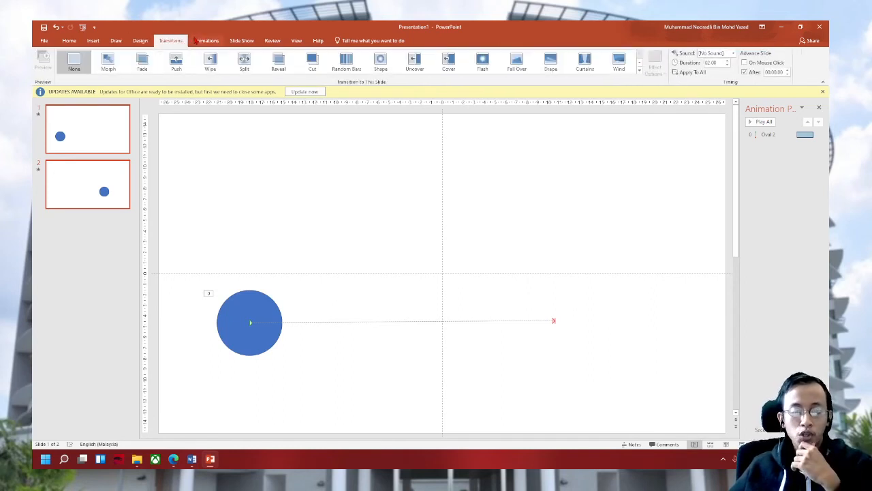
left_click(146, 43)
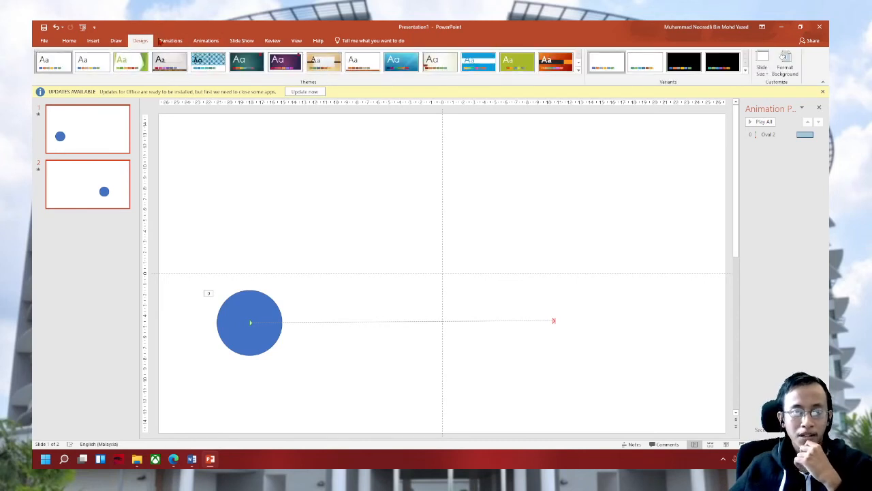
left_click(171, 41)
left_click(206, 41)
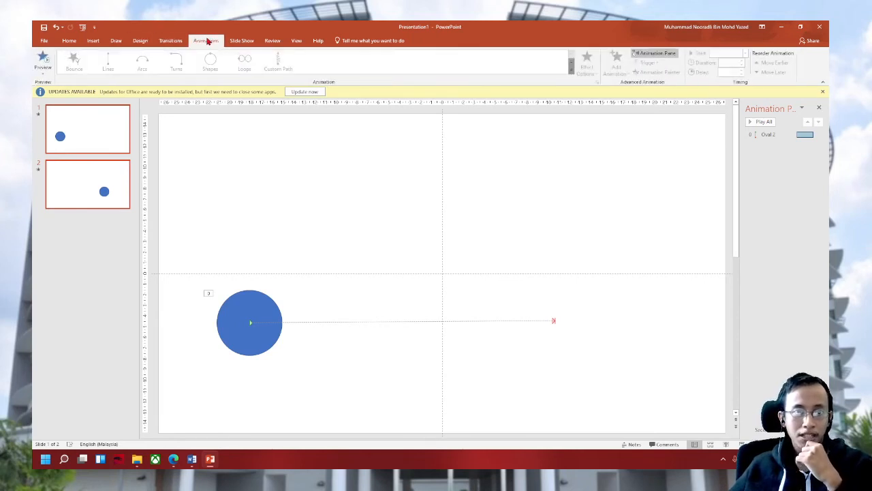
left_click(171, 41)
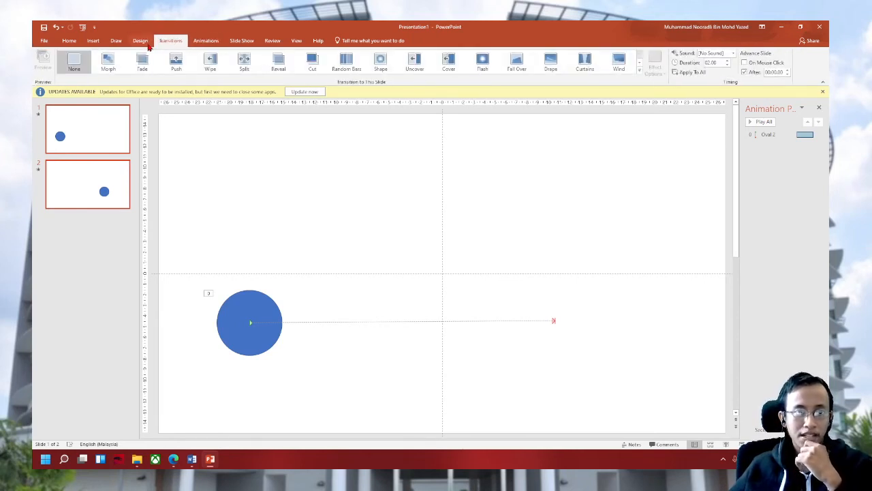
left_click(142, 42)
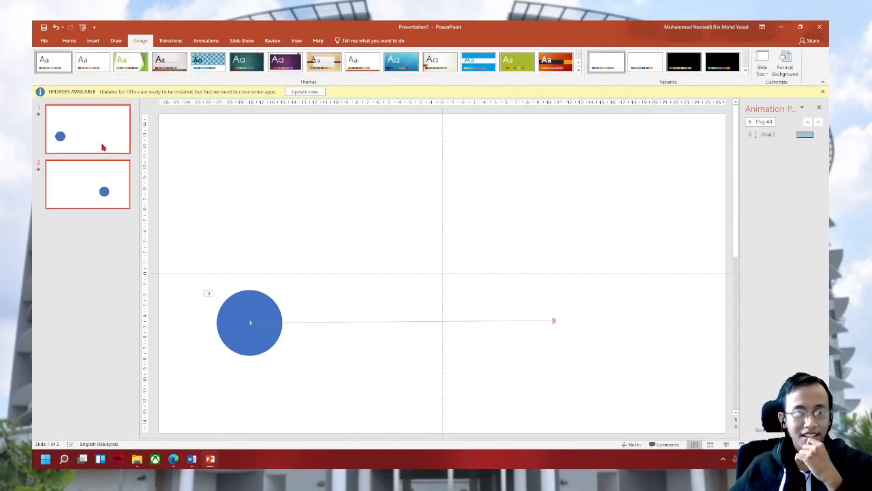
Make slides 1 and 2 advance automatically after 00:00.00, without requiring a mouse click.
left_click(100, 197)
left_click(100, 137, "shift")
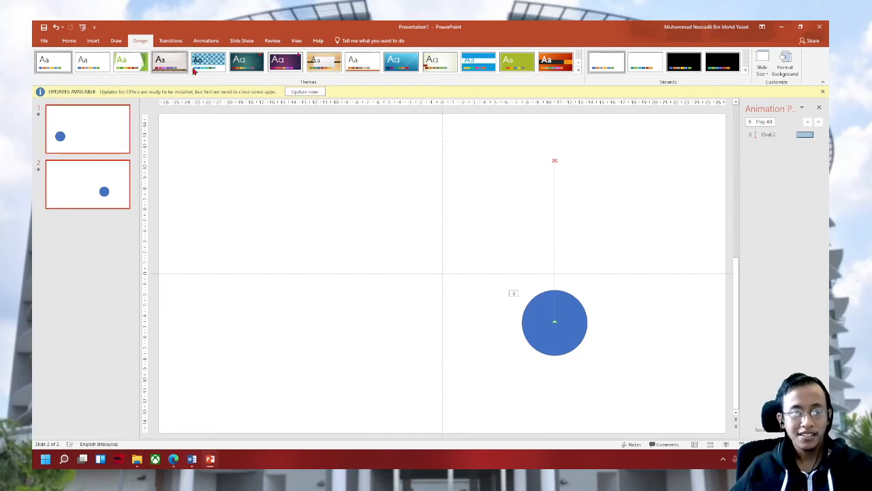
left_click(170, 40)
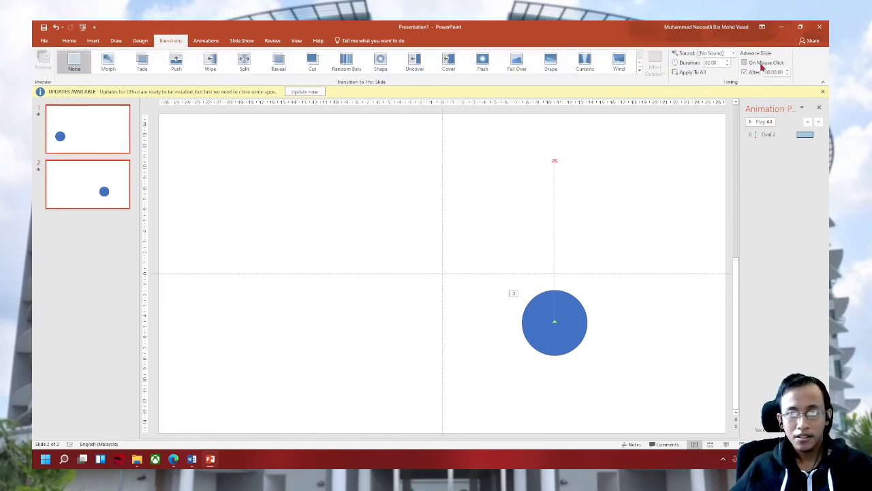
left_click(744, 71)
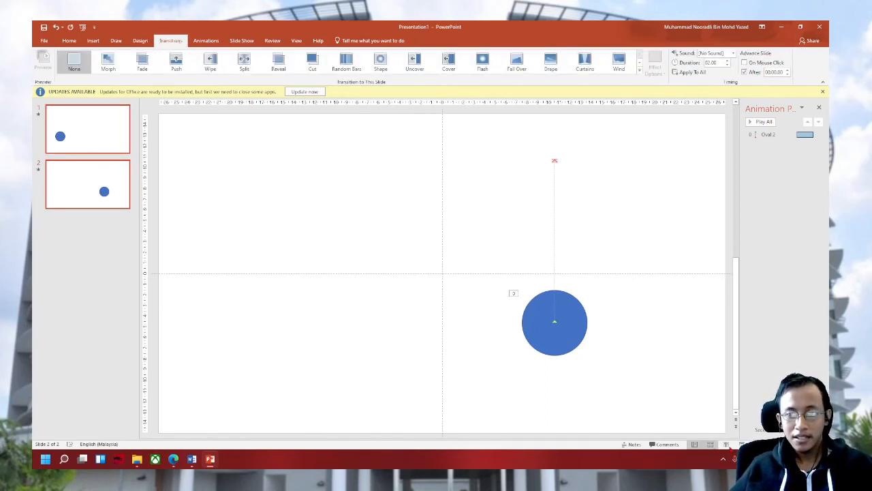
Play the slide show through both slides to check the circle's chained motion paths, and exit the show.
left_click(741, 444)
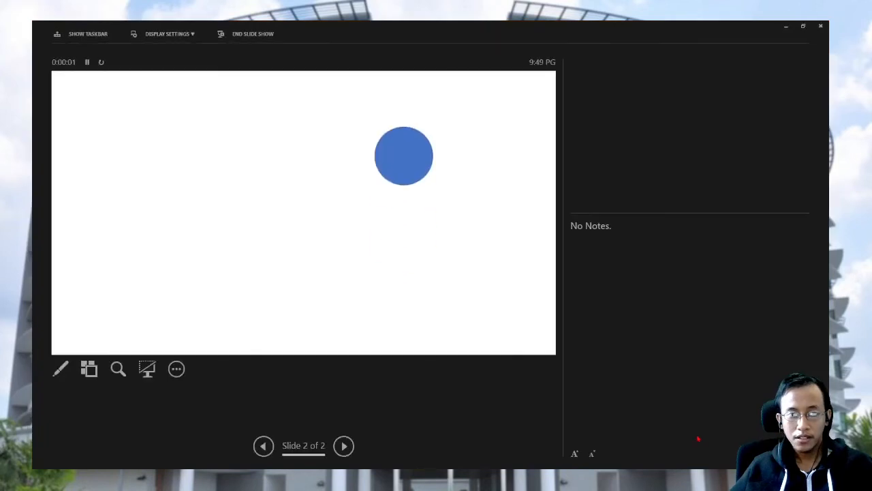
key("Escape")
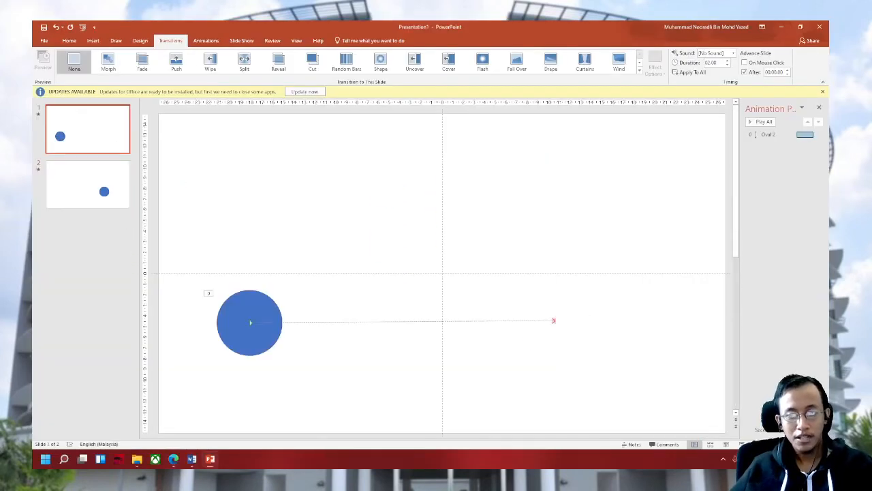
key("alt+F5")
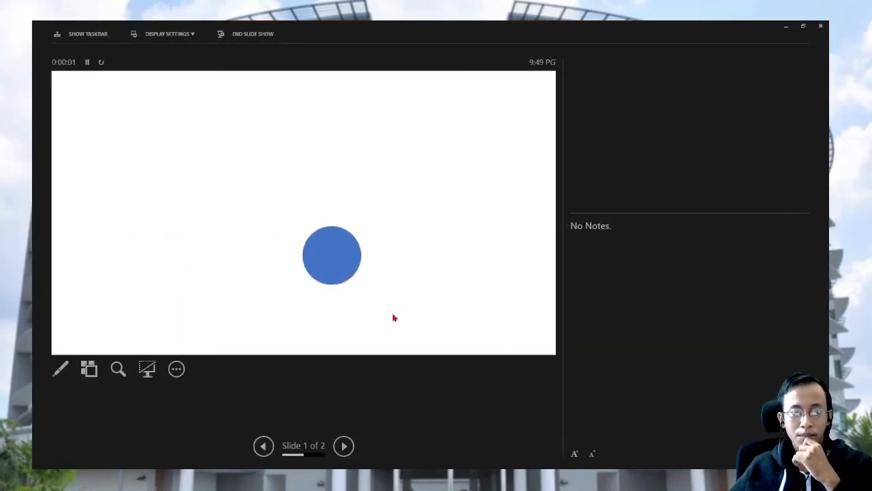
left_click(446, 300)
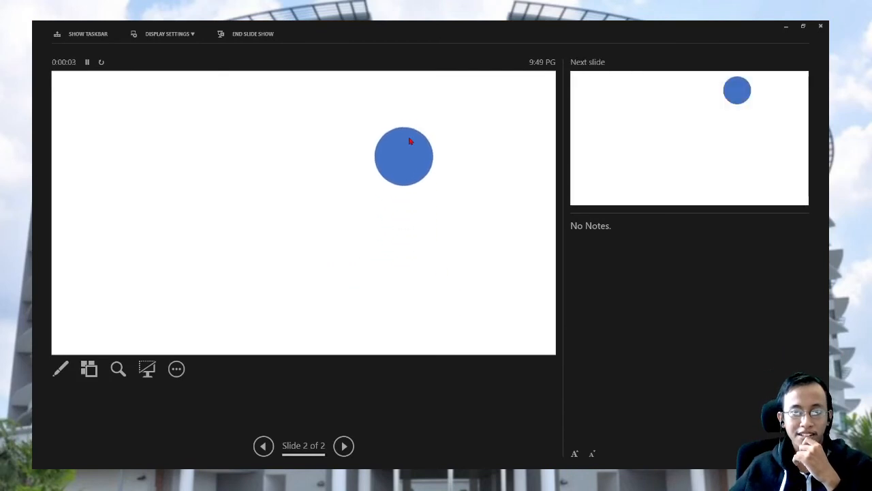
left_click(409, 141)
left_click(392, 167)
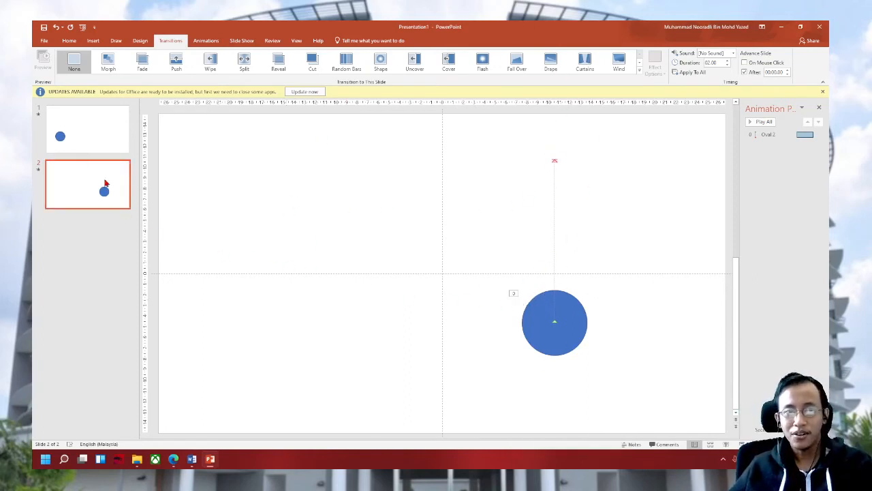
Delete the animated circles from slides 2 and 1 so both slides are blank.
left_click(71, 136)
left_click(122, 186)
left_click_drag(374, 139, 693, 391)
left_click(686, 389)
left_click(98, 132)
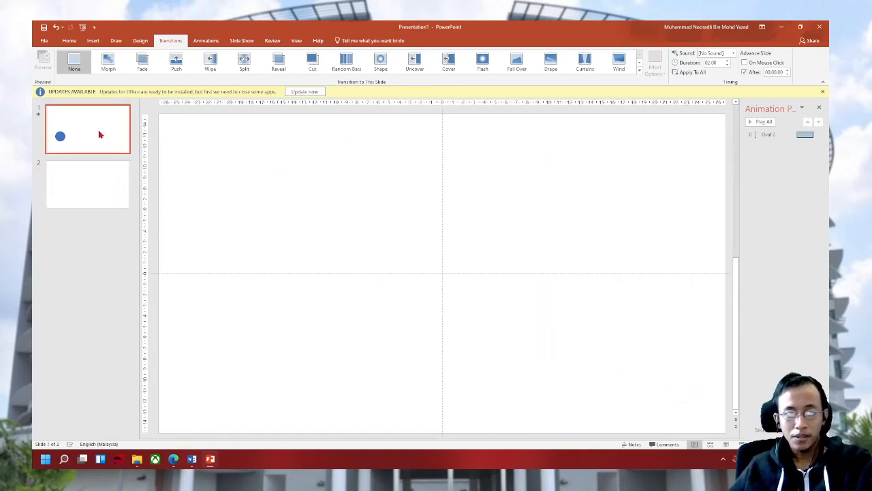
left_click_drag(179, 150, 620, 398)
key("Delete")
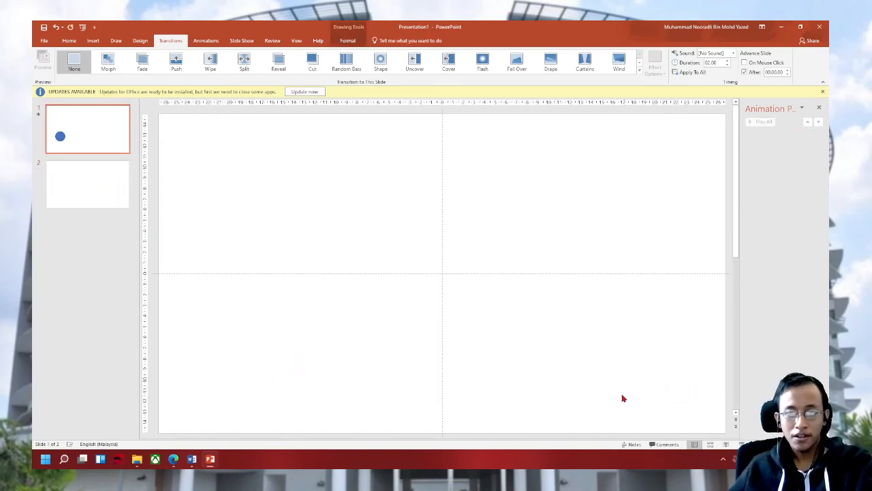
left_click(121, 185)
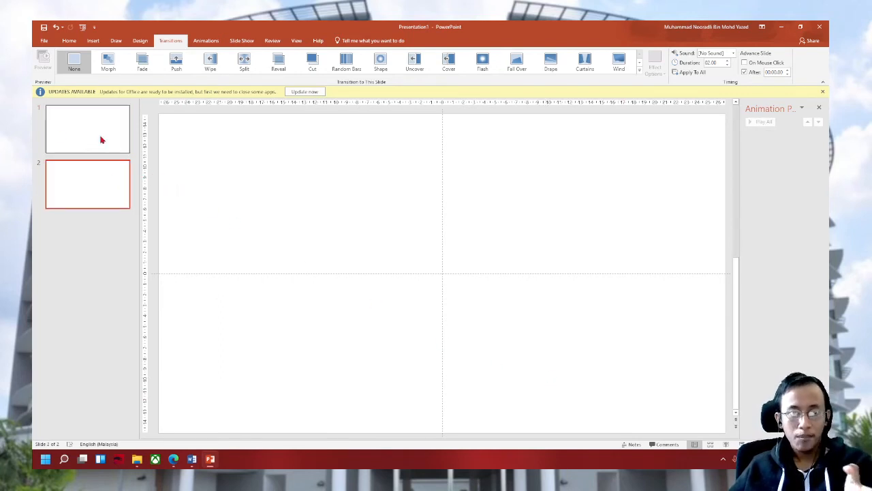
Draw a full-width rectangle about 15.6 cm high over the upper half of slide 1 and give it the light blue shape style.
left_click(99, 133)
left_click(69, 41)
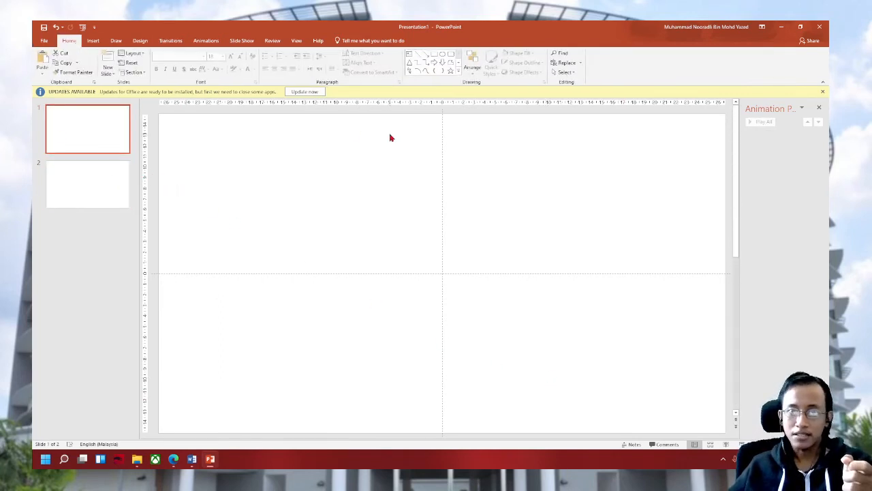
left_click(434, 54)
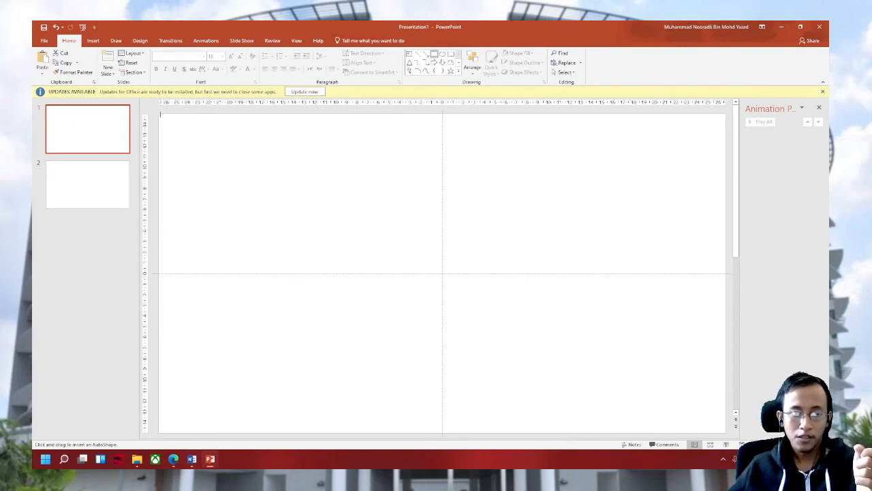
left_click_drag(159, 114, 724, 280)
left_click(348, 40)
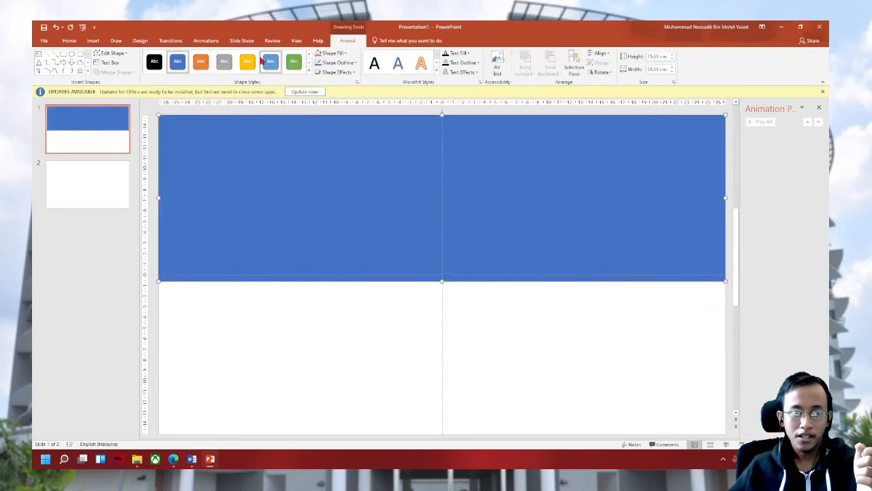
left_click(270, 61)
left_click(384, 311)
left_click(427, 194)
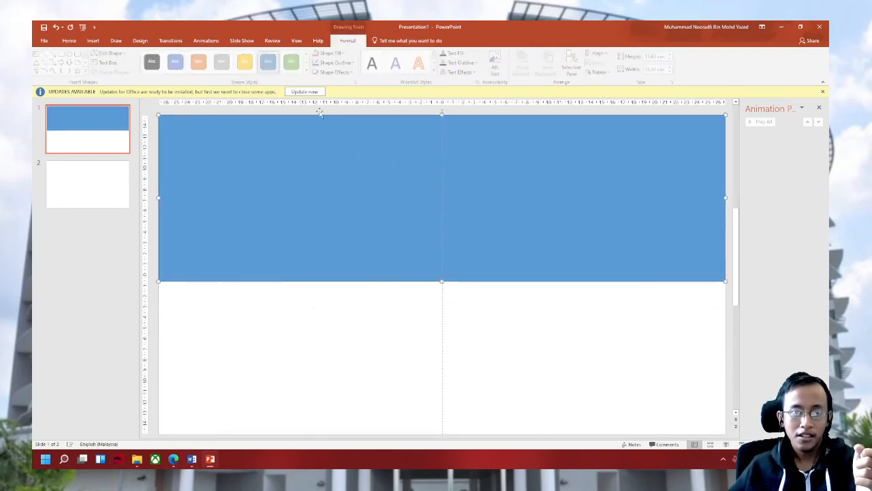
left_click(434, 362)
Draw a full-width rectangle about 16.2 cm high over the lower half of slide 1 and apply the green shape style.
left_click(434, 53)
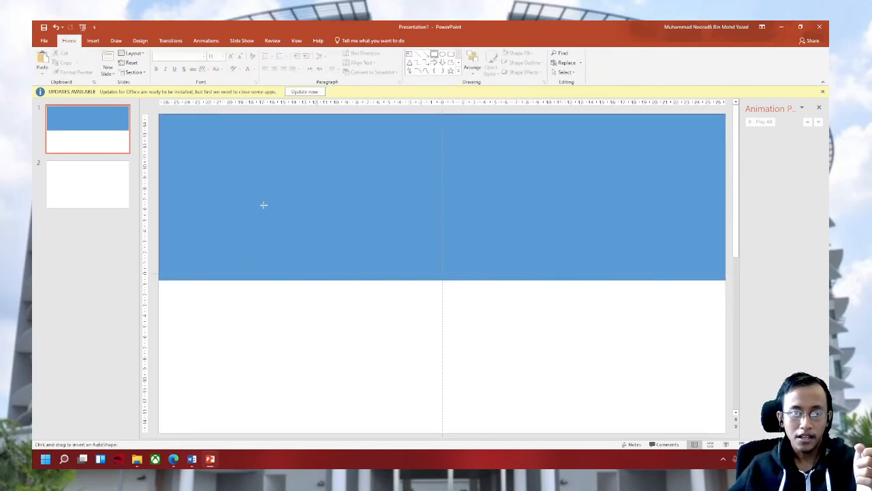
mouse_move(160, 260)
left_mouse_down()
mouse_move(198, 292)
mouse_move(681, 409)
mouse_move(725, 431)
left_mouse_up()
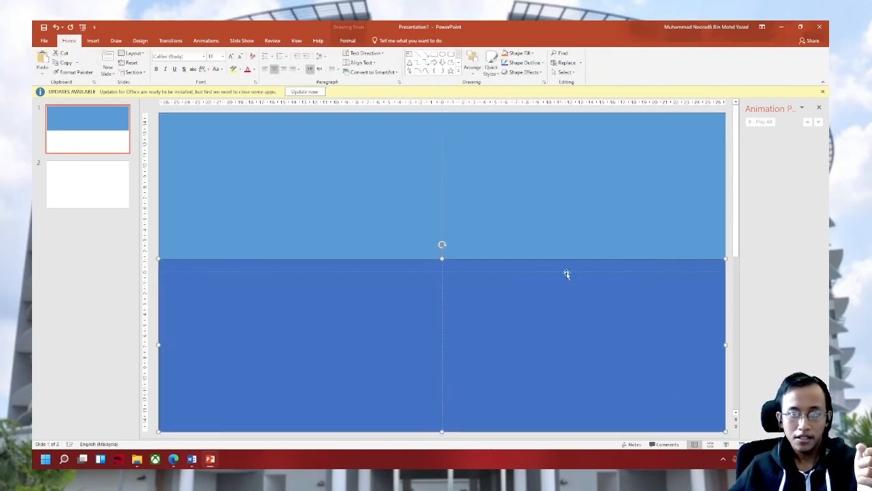
left_click(347, 40)
left_click(295, 61)
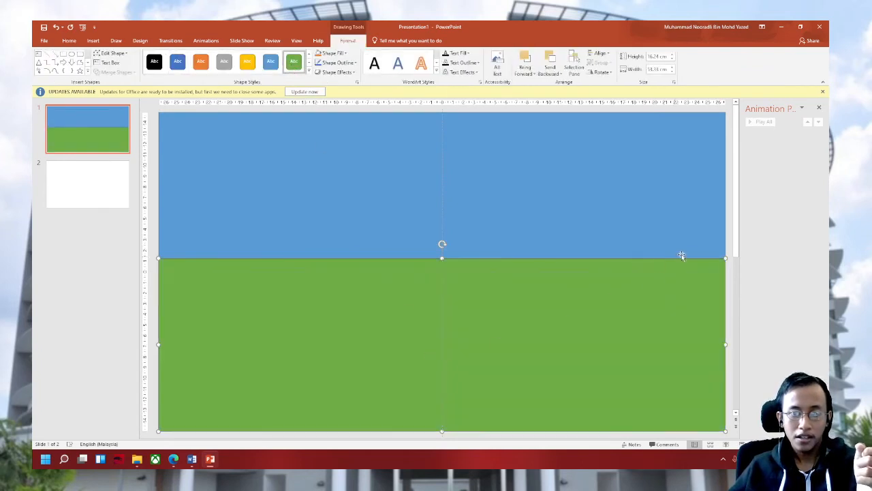
left_click(713, 235)
left_click(484, 342)
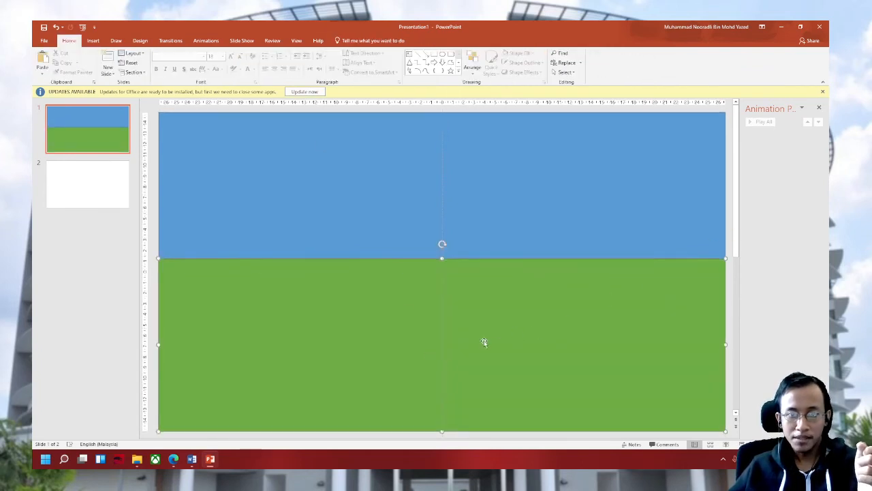
Edit the green rectangle's points, raising its upper-left corner slightly past the slide edge and bending the top edge gently upward.
right_click(428, 290)
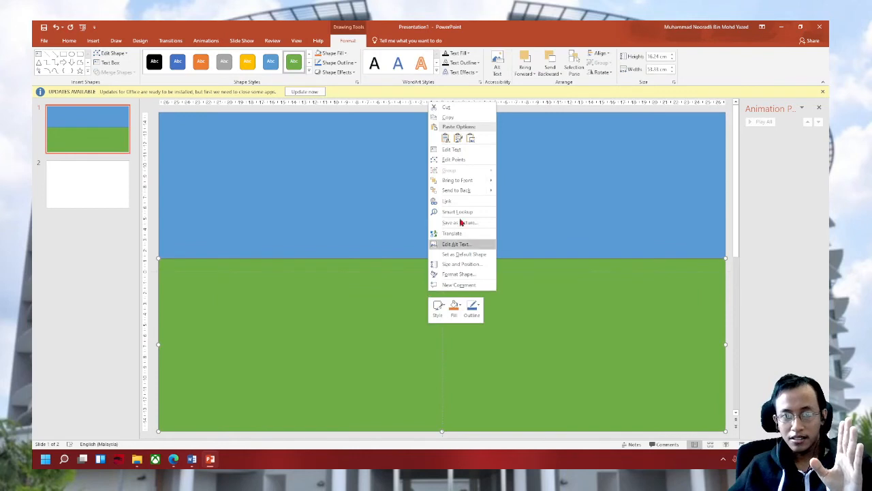
left_click(459, 154)
right_click(457, 292)
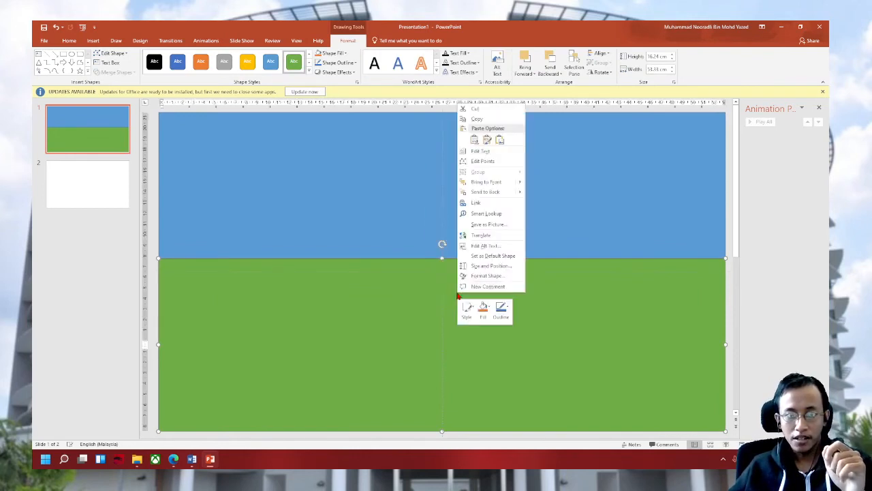
left_click(488, 155)
right_click(467, 295)
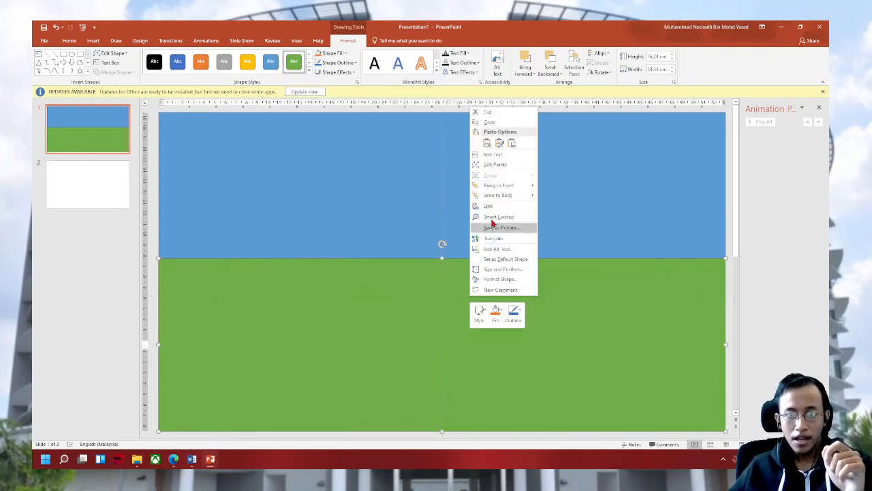
left_click(476, 165)
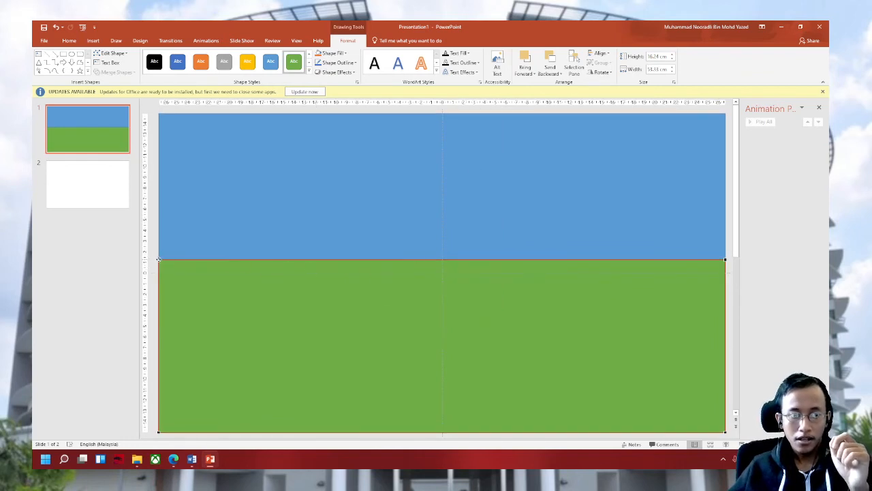
left_click_drag(159, 259, 160, 254)
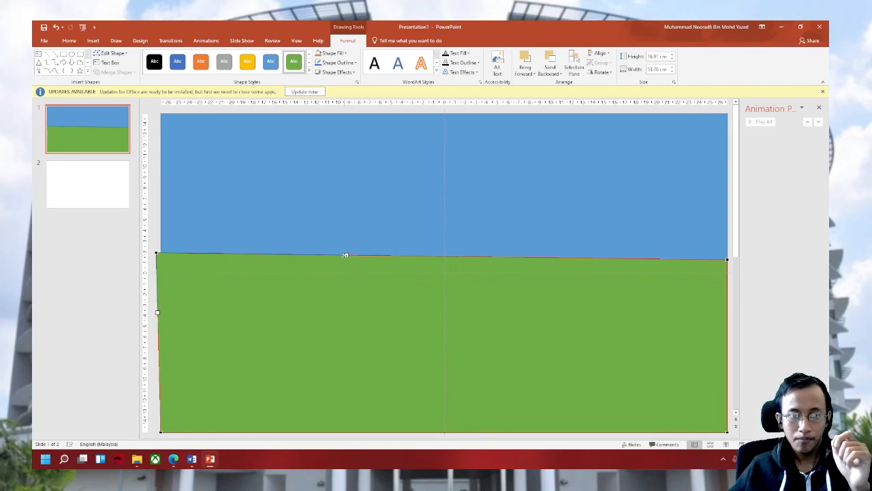
left_click_drag(348, 256, 353, 245)
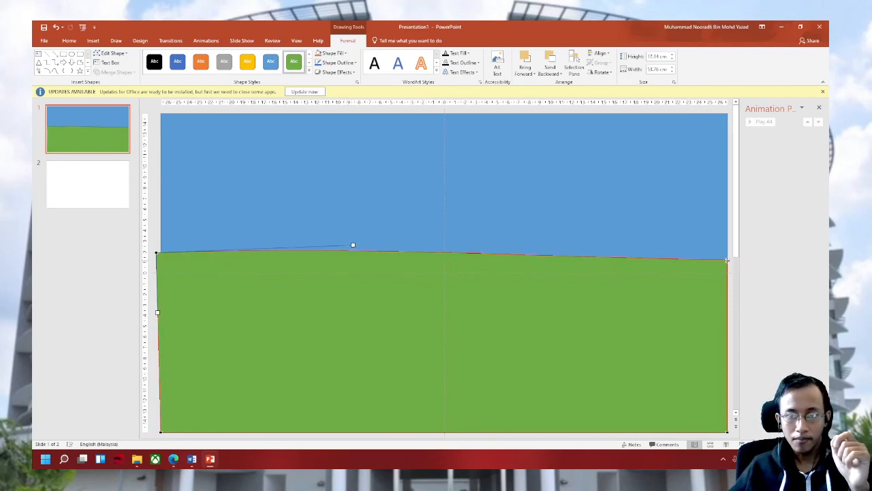
Raise the green shape's upper-right corner slightly past the slide edge and curve the top edge into a gentle hill.
left_click_drag(726, 259, 725, 251)
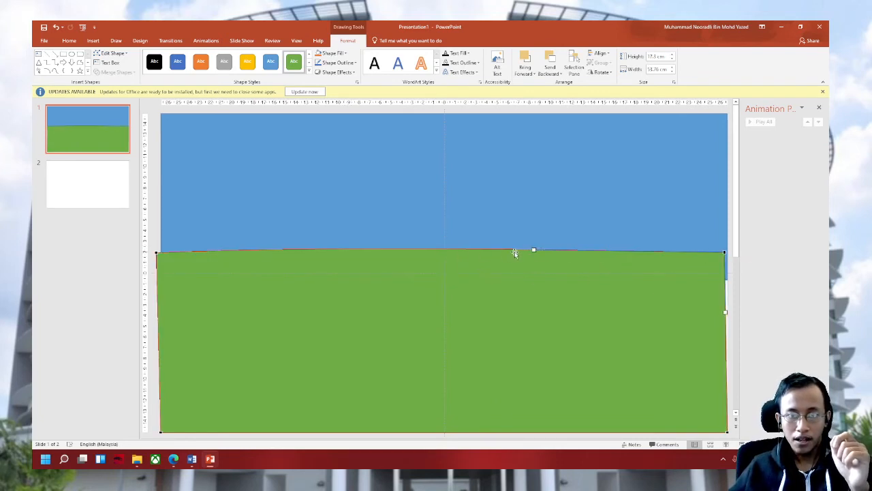
left_click_drag(535, 250, 539, 239)
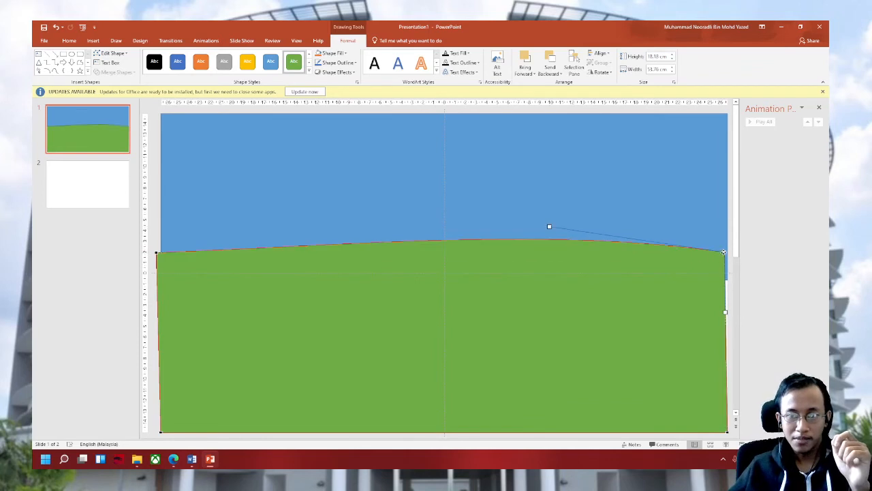
left_click_drag(724, 251, 731, 250)
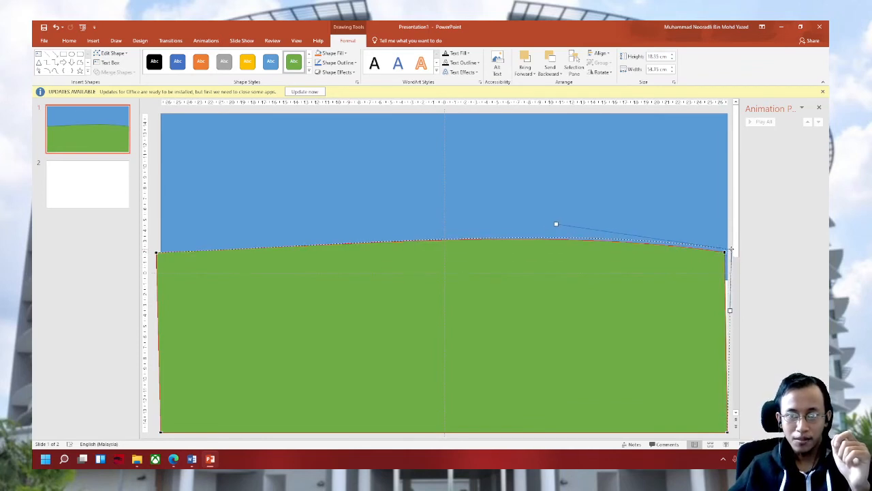
left_click(156, 225)
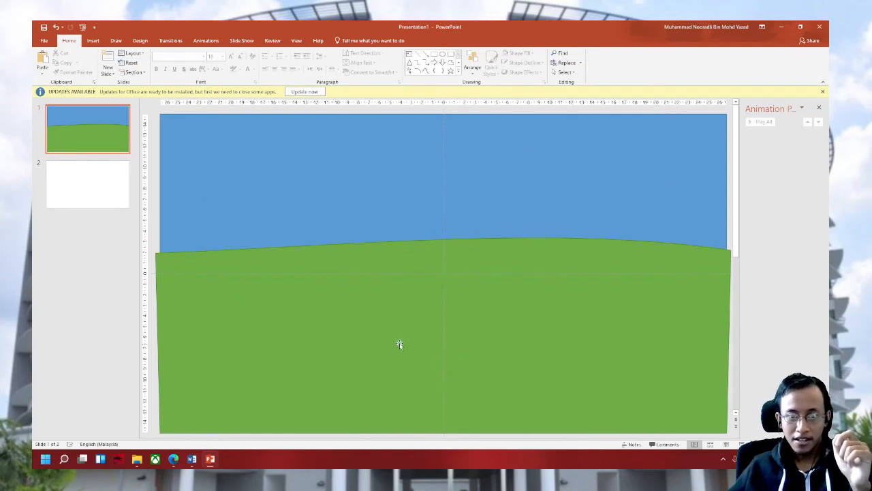
left_click(459, 71)
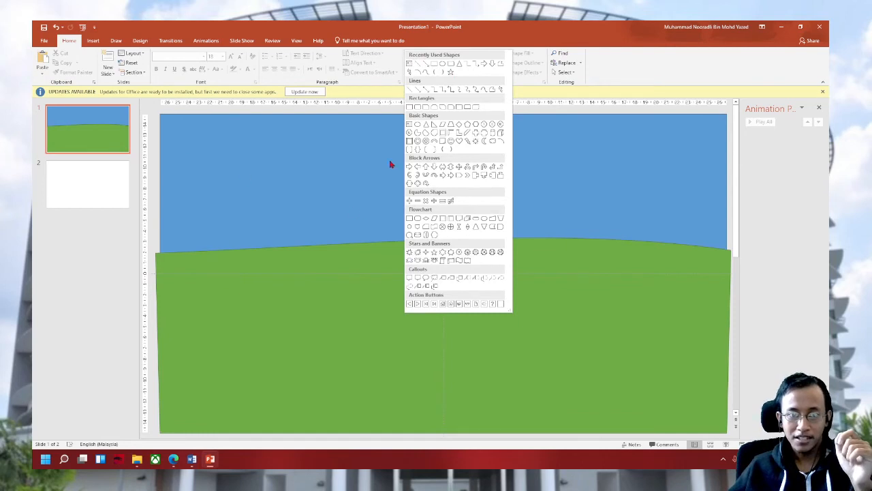
left_click(187, 301)
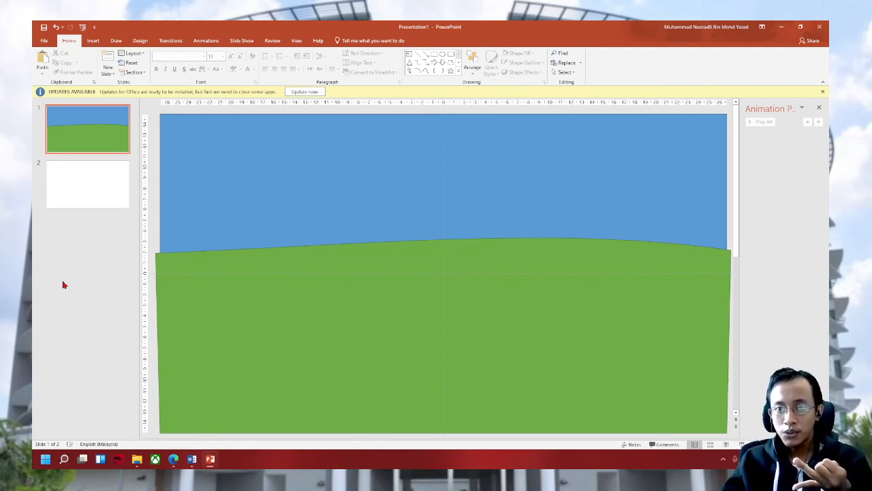
left_click(213, 42)
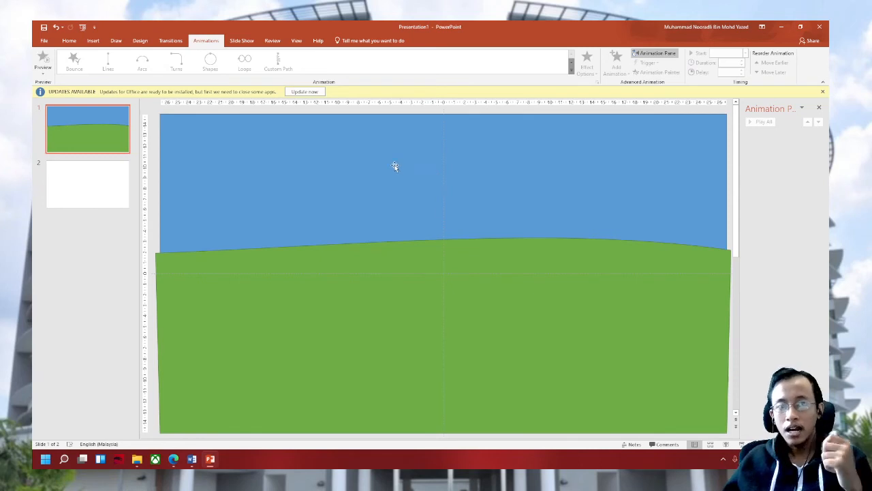
left_click(95, 185)
left_click(93, 146)
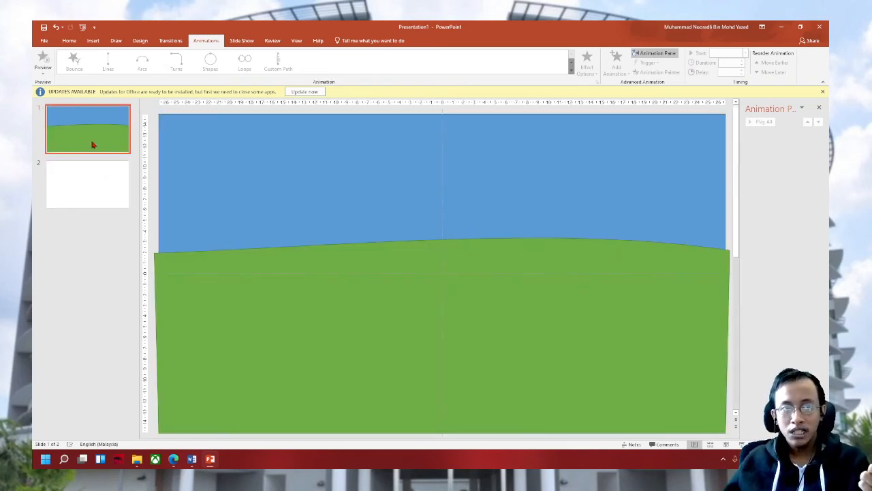
Add a new slide after slide 2.
left_click(100, 196)
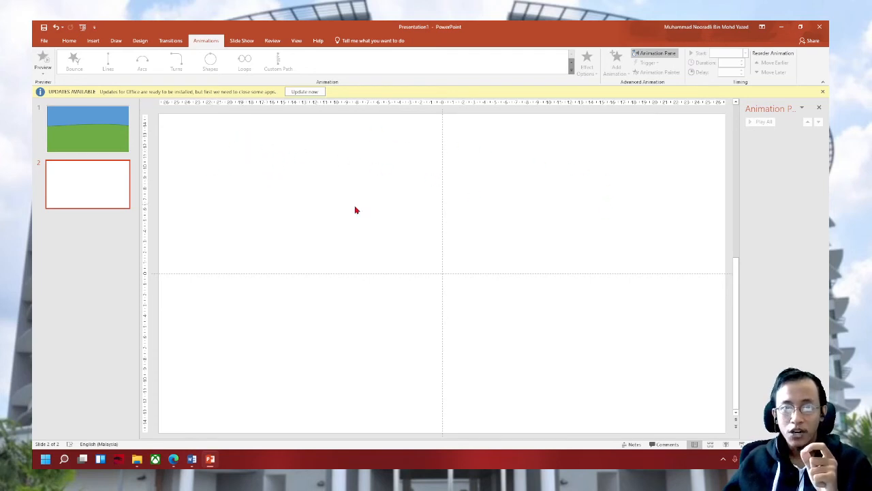
left_click(87, 199)
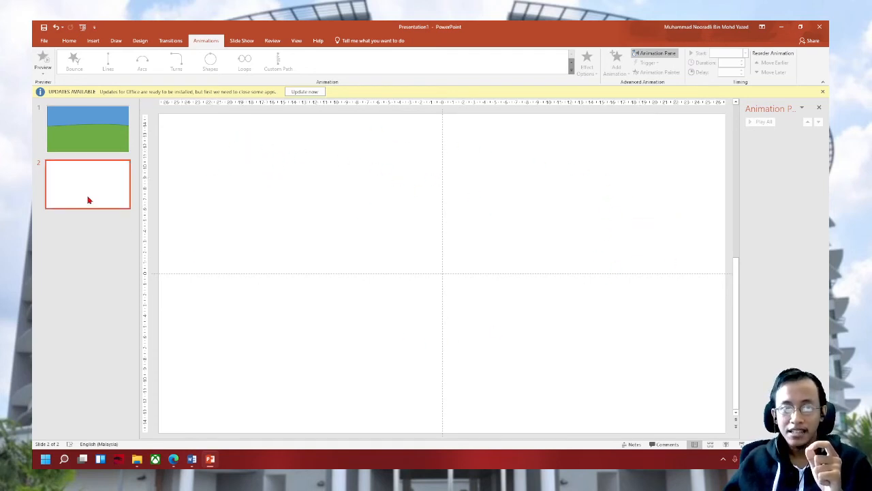
key("Return")
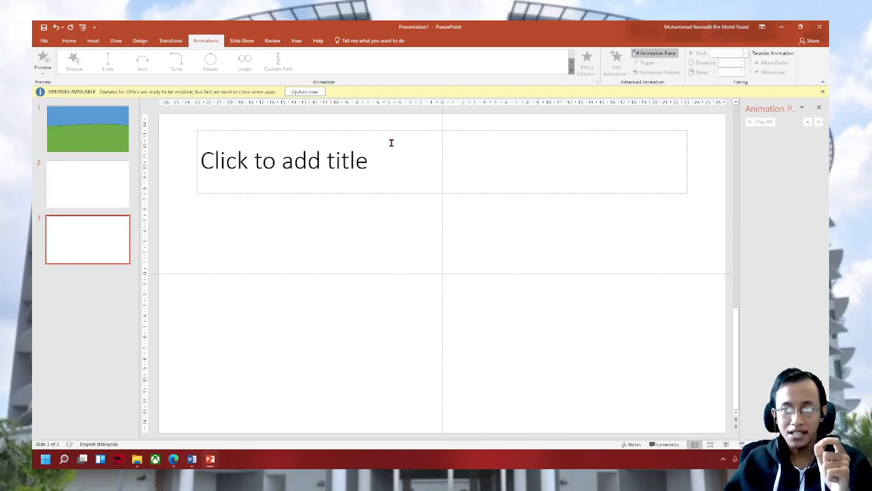
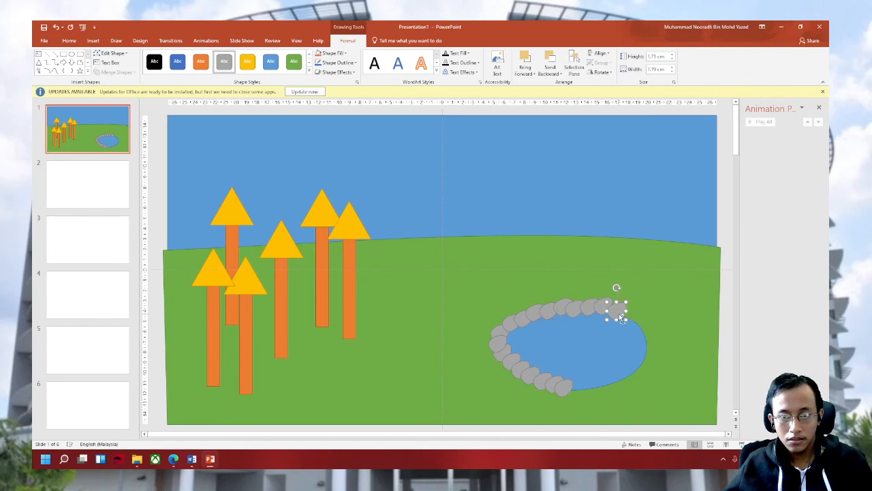
Paste three more copies of the gray stone and place them side by side along the pond's upper-right edge.
key("ctrl+v")
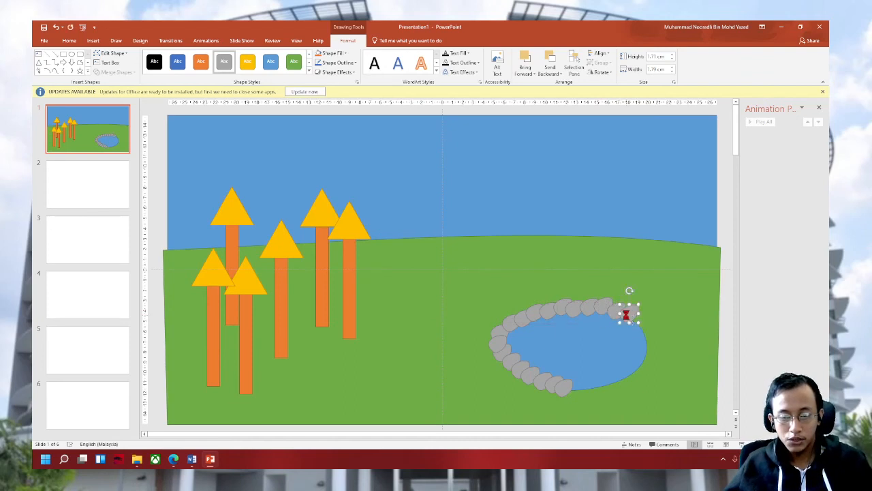
key("ctrl+v")
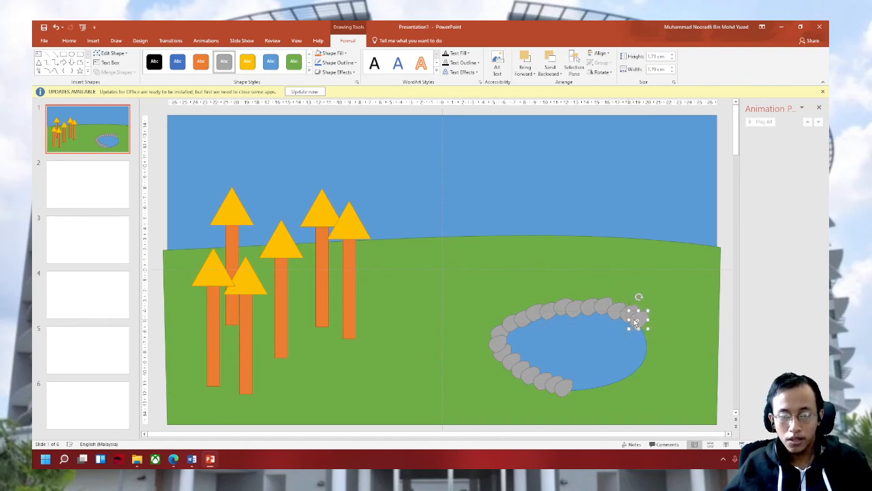
key("ctrl+v")
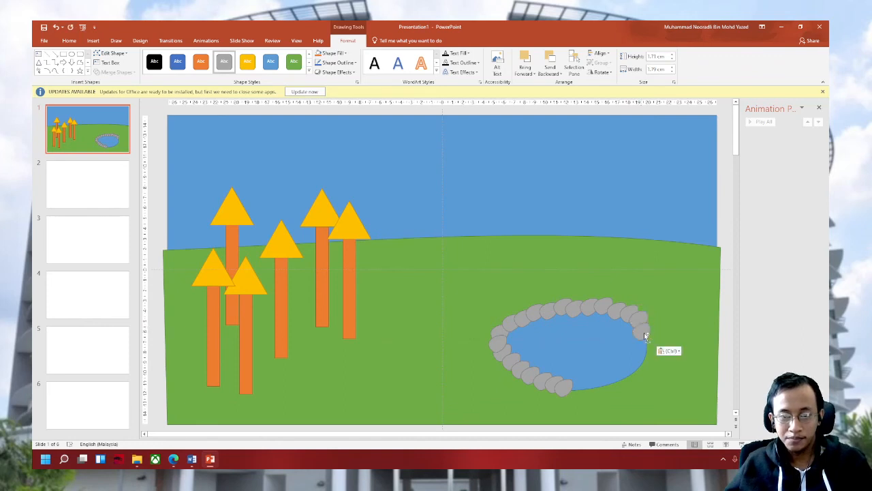
Paste further gray stones along the pond's lower edge and up its right side to close the ring.
key("ctrl+v")
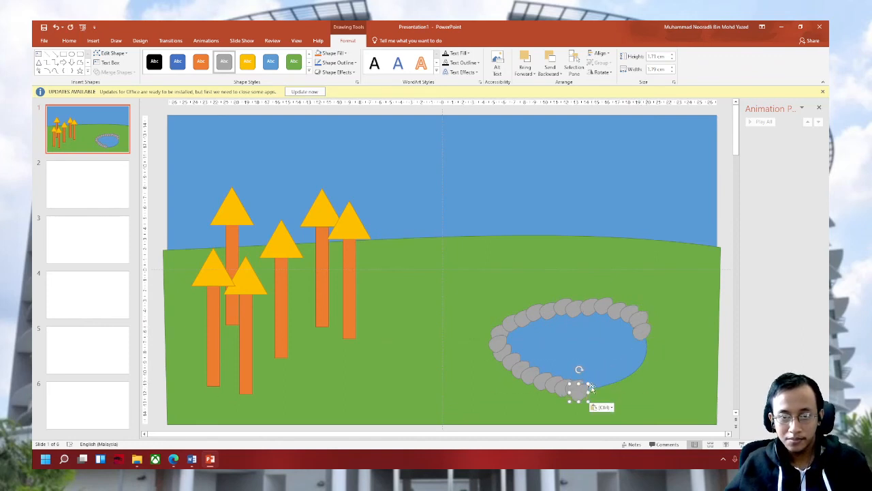
key("ctrl+v")
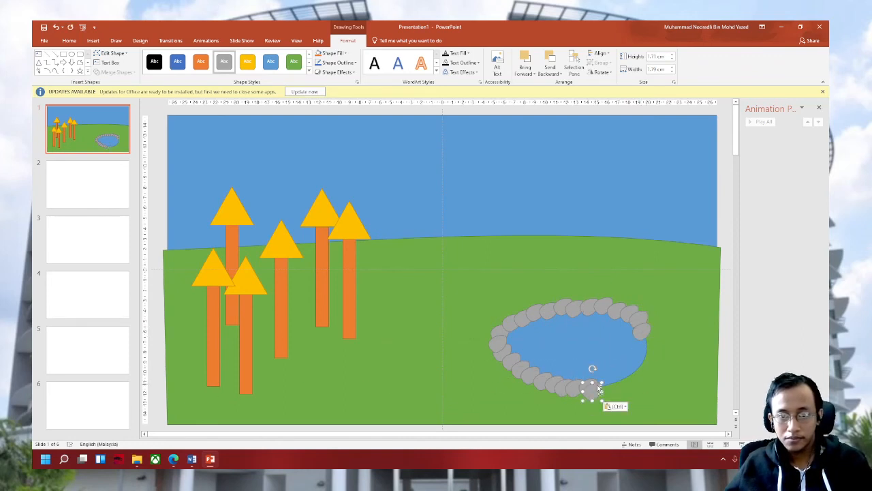
key("ctrl+v")
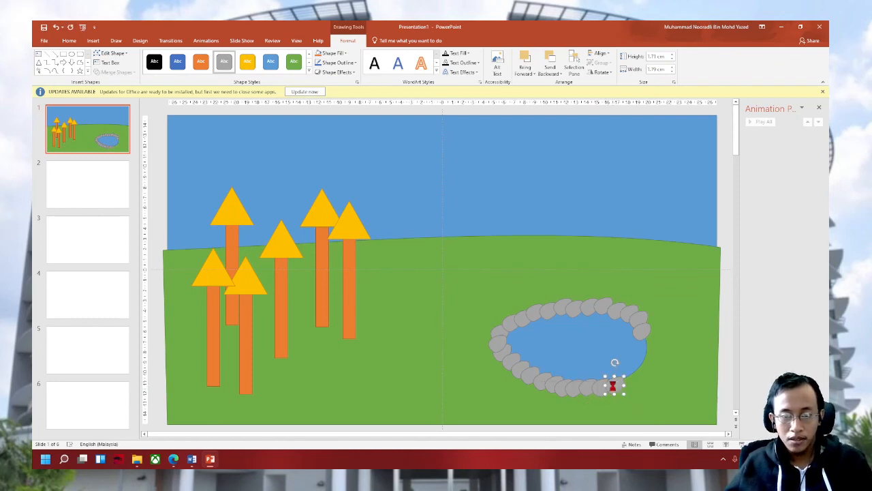
key("ctrl+v")
key("ctrl+v")
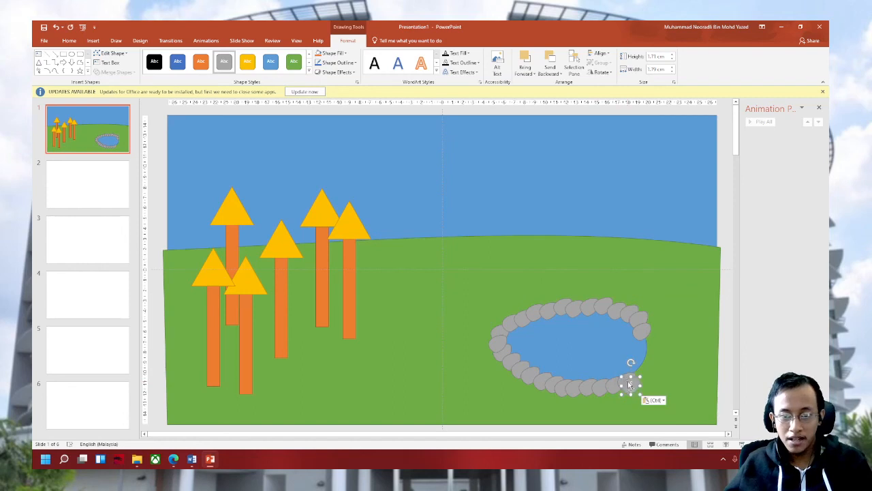
key("ctrl+v")
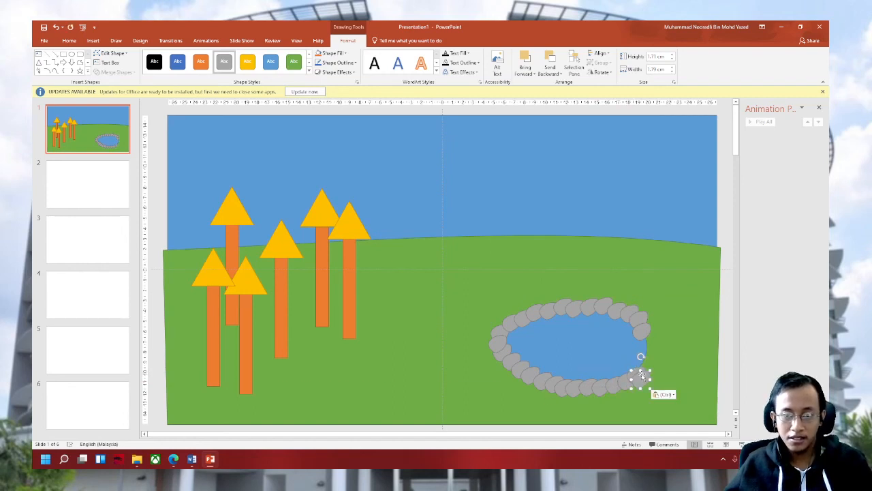
key("ctrl+v")
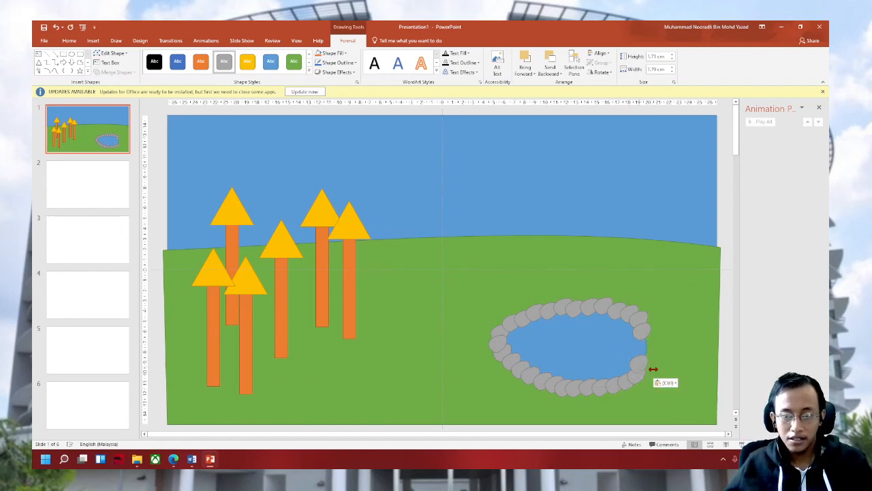
key("ctrl+v")
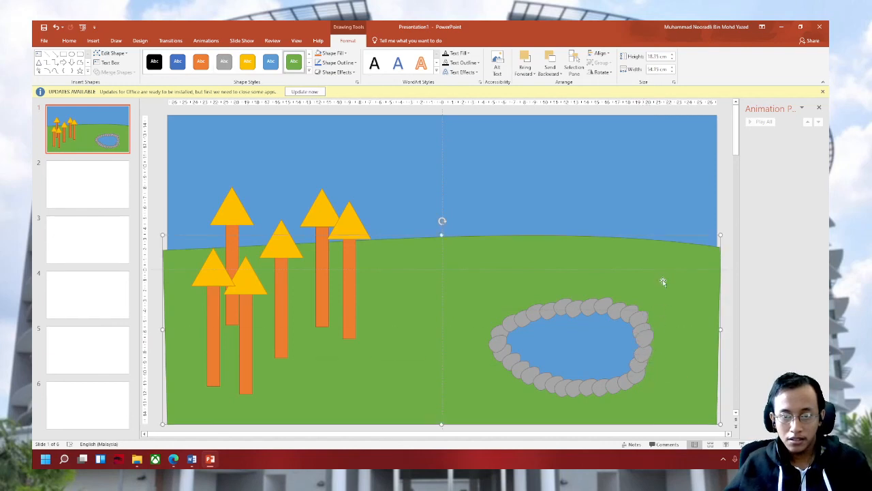
left_click(571, 346)
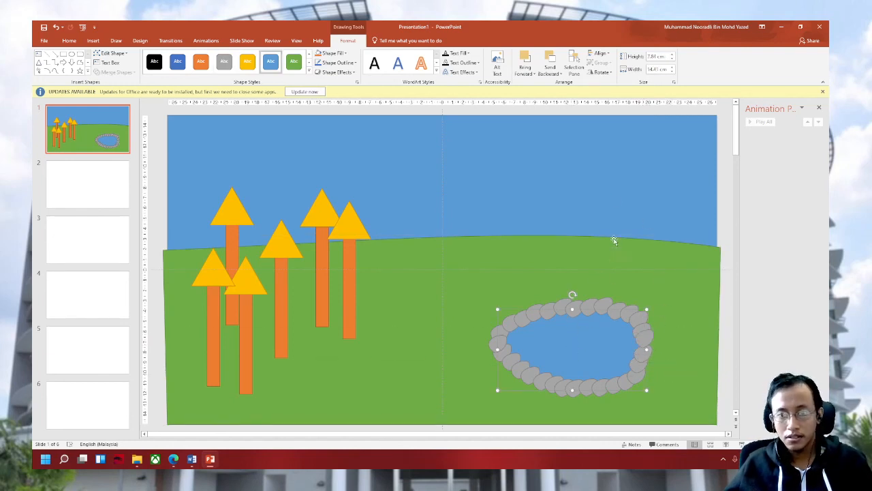
left_click(614, 200)
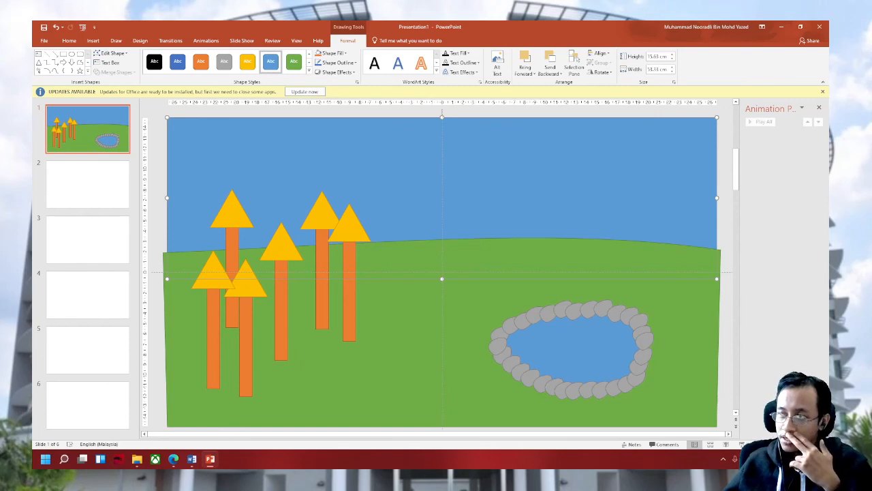
left_click(78, 191)
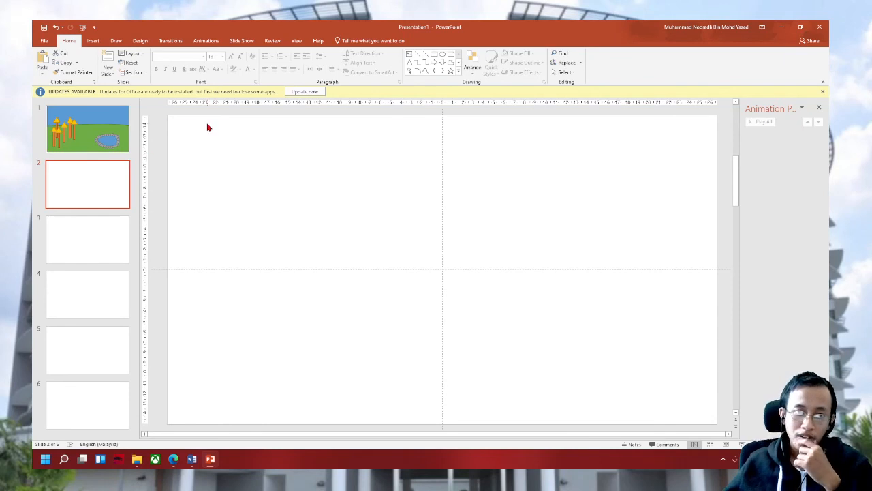
left_click(105, 230)
left_click(100, 184)
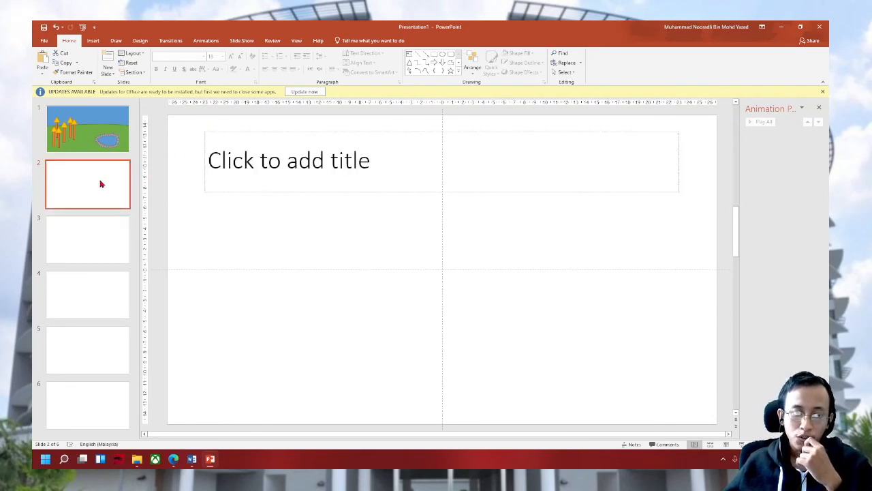
Switch to File Explorer and open the Videos folder.
left_click(174, 460)
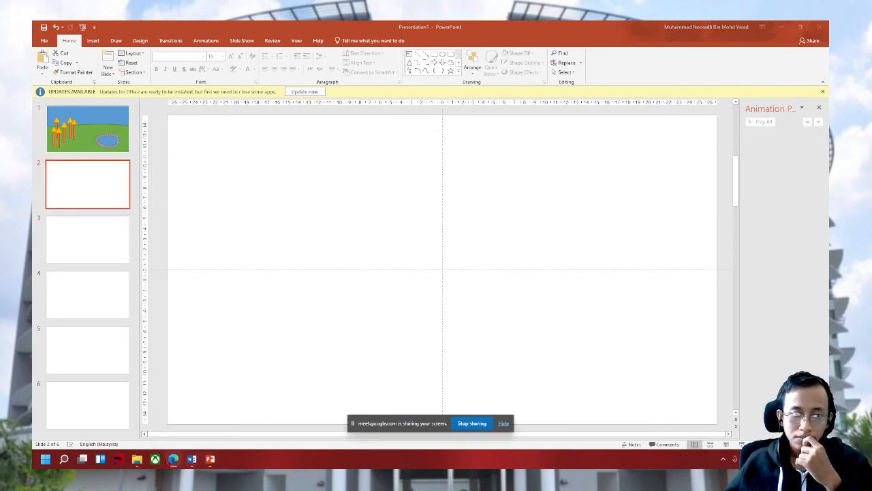
left_click(138, 462)
left_click(370, 242)
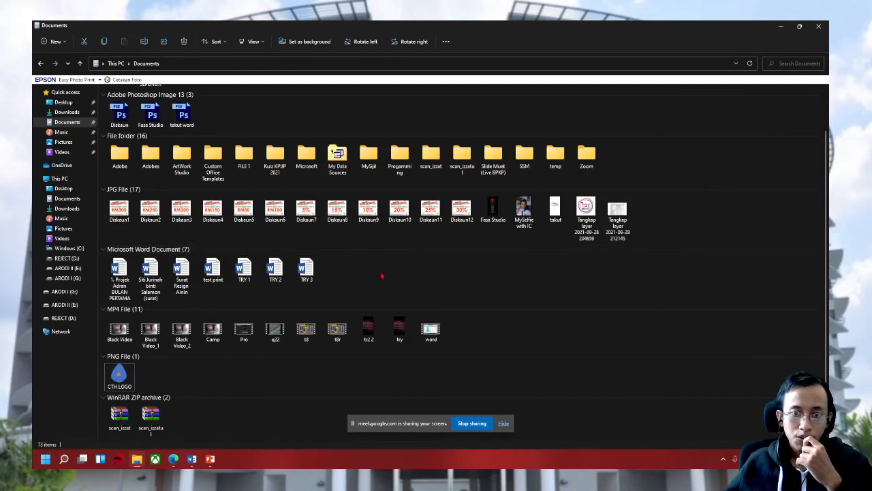
left_click(67, 153)
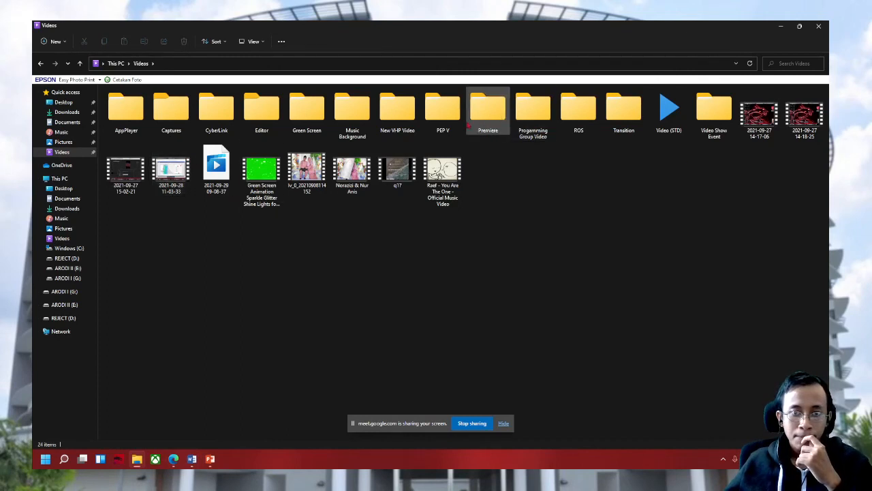
Open the PEP V folder and check its subfolders until one containing video files is open.
double_click(443, 113)
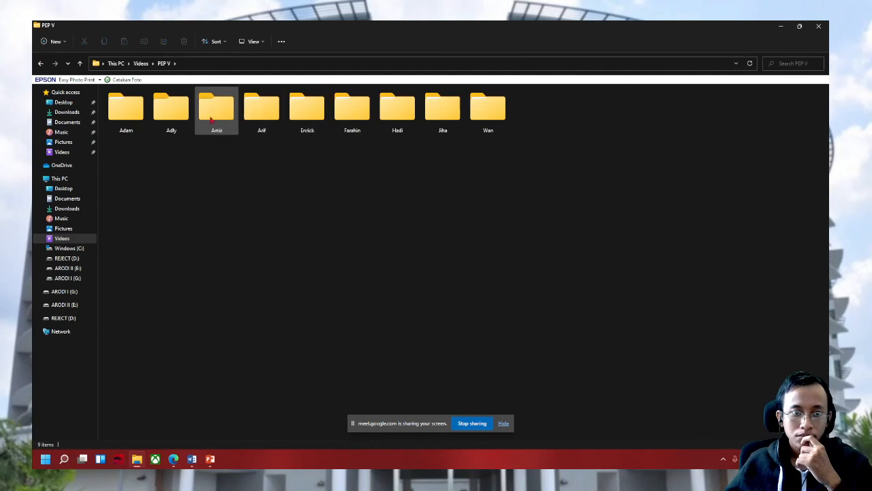
double_click(163, 115)
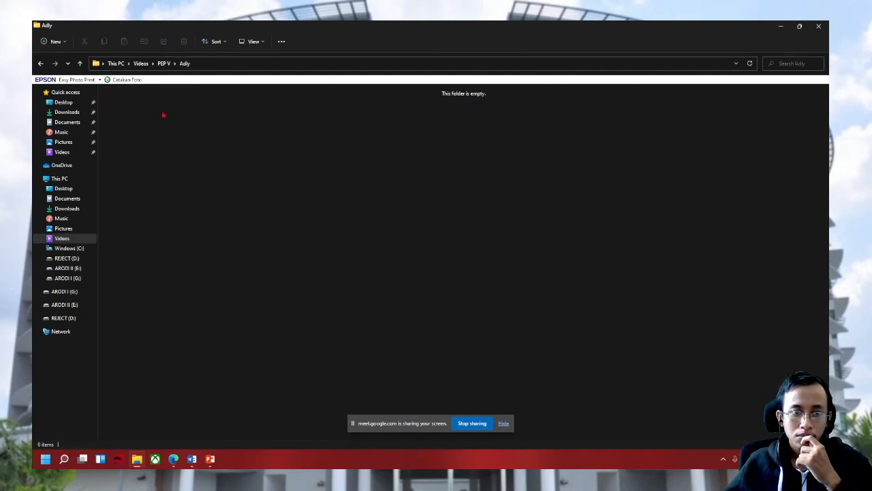
left_click(40, 62)
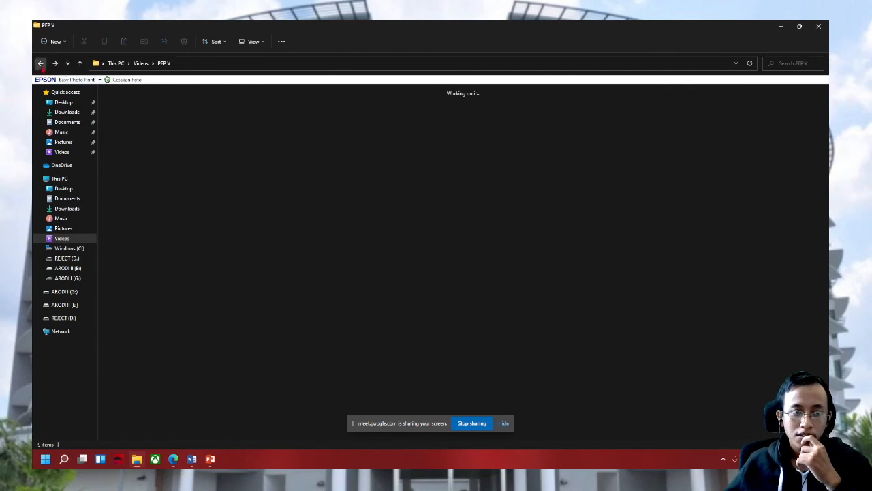
double_click(217, 109)
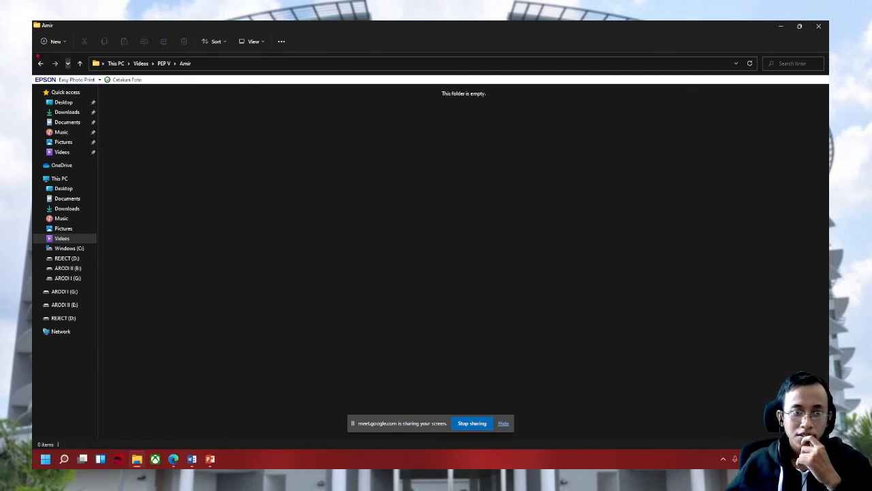
left_click(41, 64)
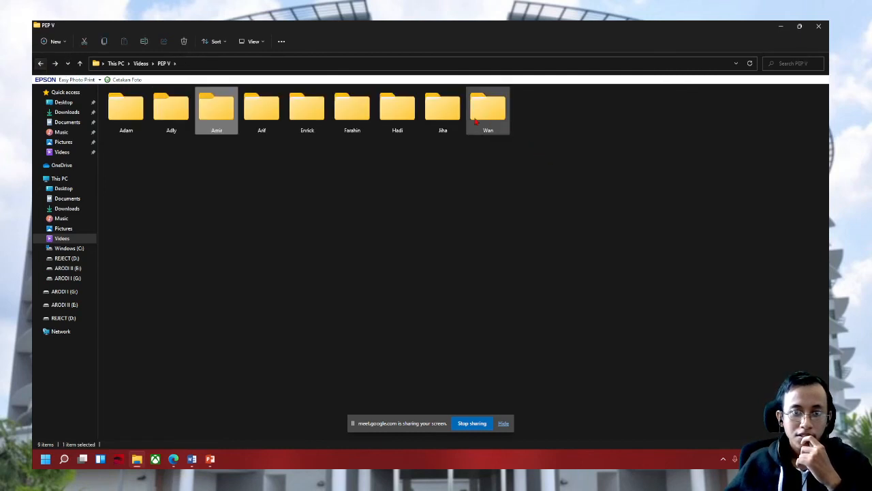
double_click(392, 117)
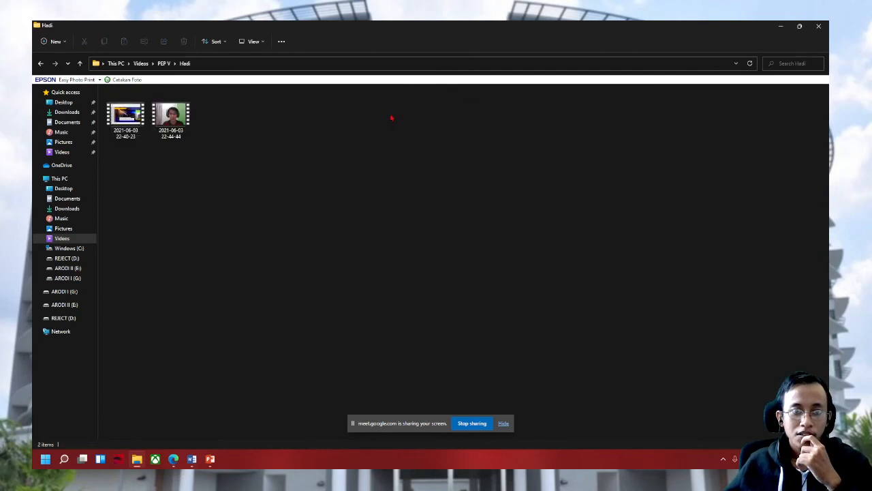
left_click_drag(175, 127, 172, 242)
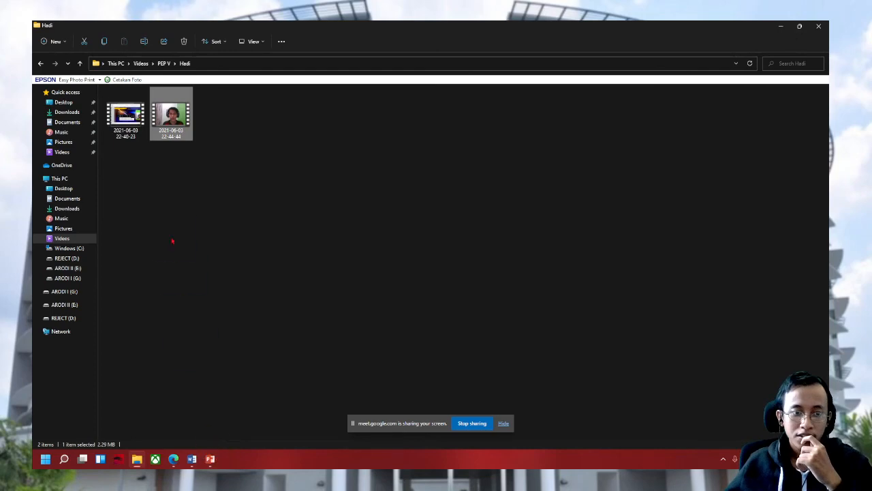
left_click(210, 458)
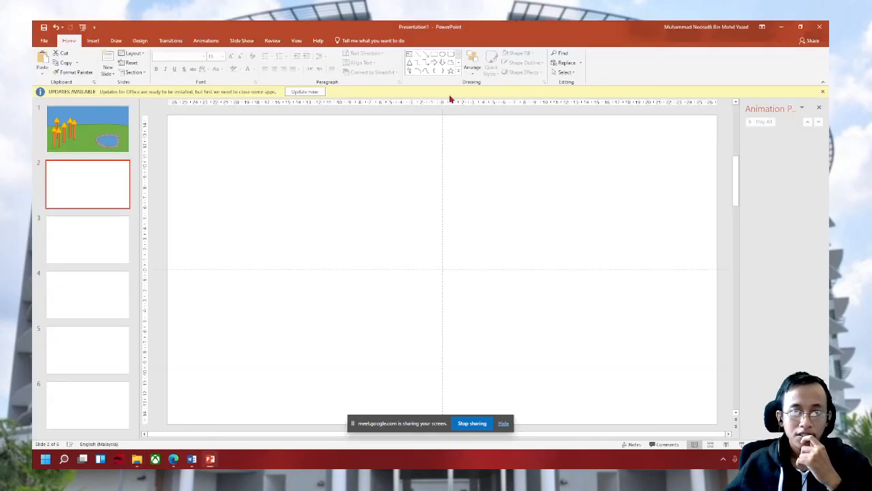
left_click(137, 458)
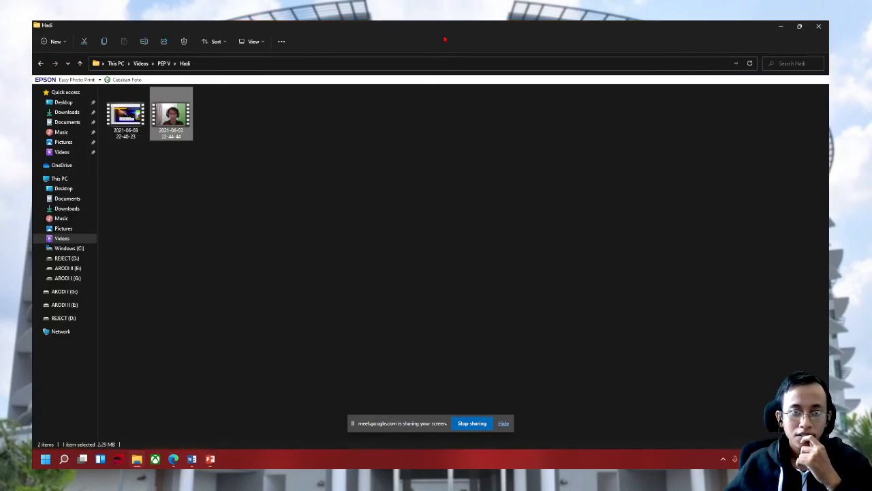
double_click(419, 30)
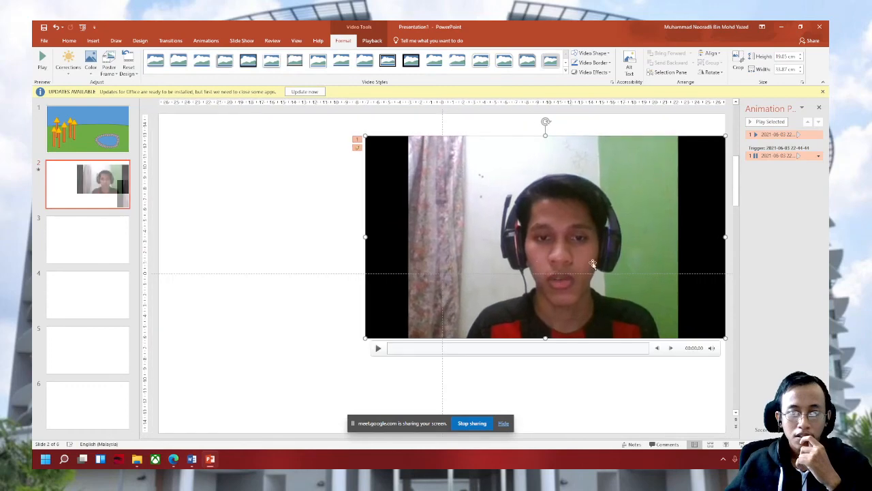
left_click_drag(587, 262, 469, 276)
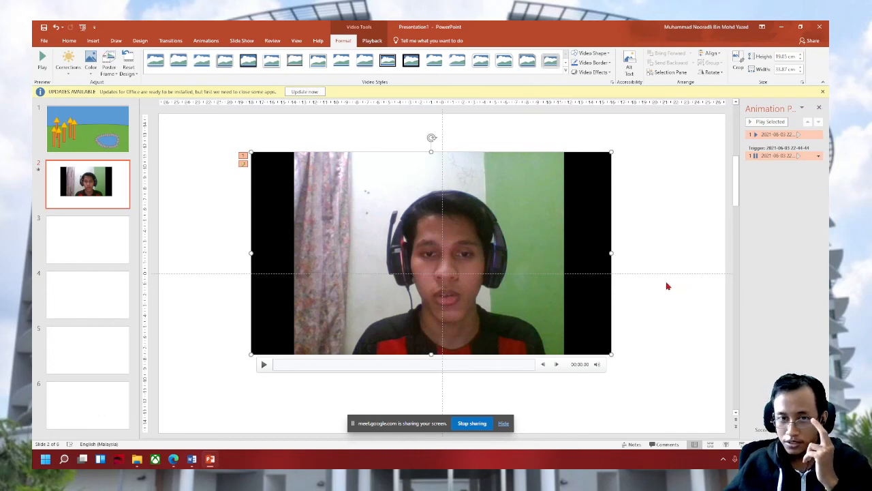
Crop the video's left and right sides to a width of about 20.71 cm, removing the black bars and the curtain.
left_click(738, 60)
left_click_drag(610, 252, 561, 253)
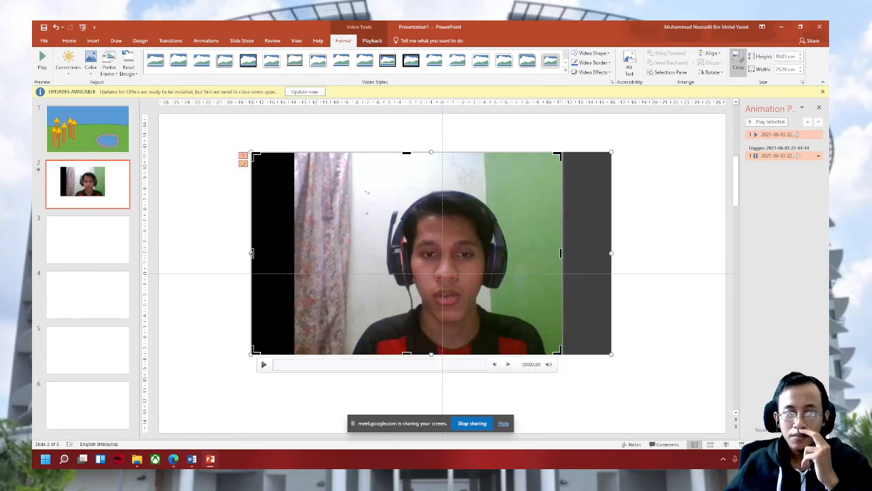
left_click_drag(251, 253, 352, 256)
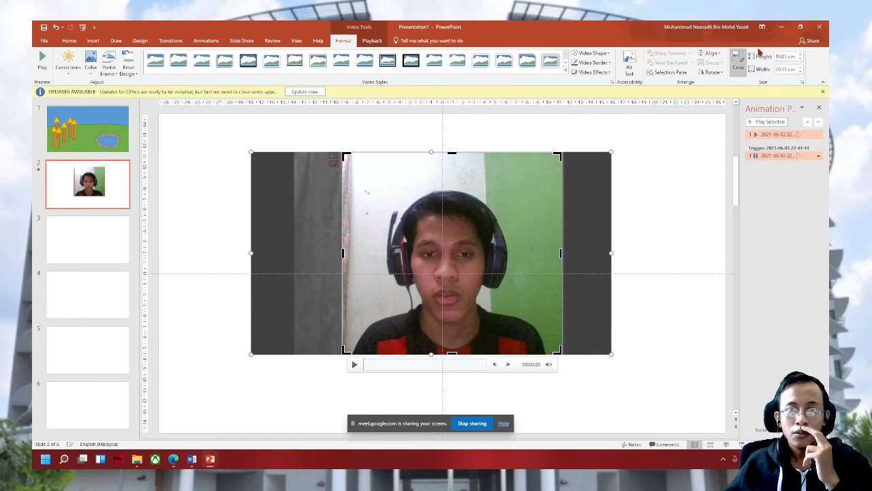
left_click(744, 58)
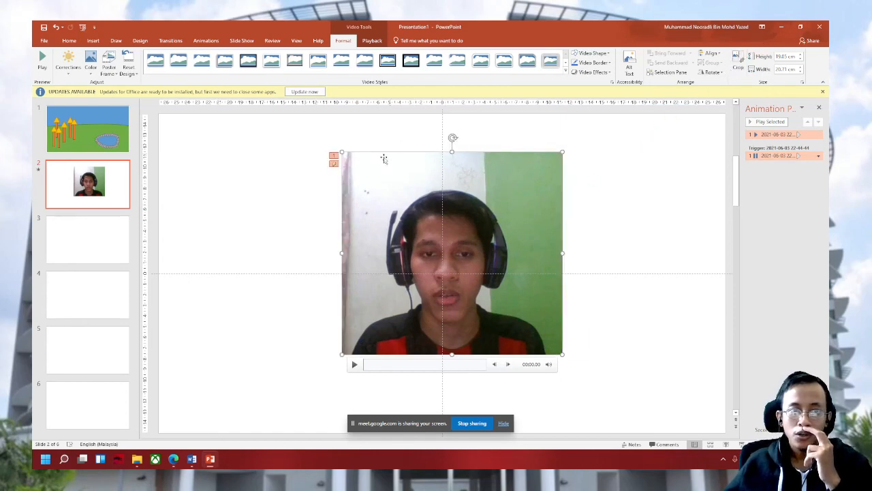
Examine the video's adjustment, colour, correction and playback options.
left_click(129, 74)
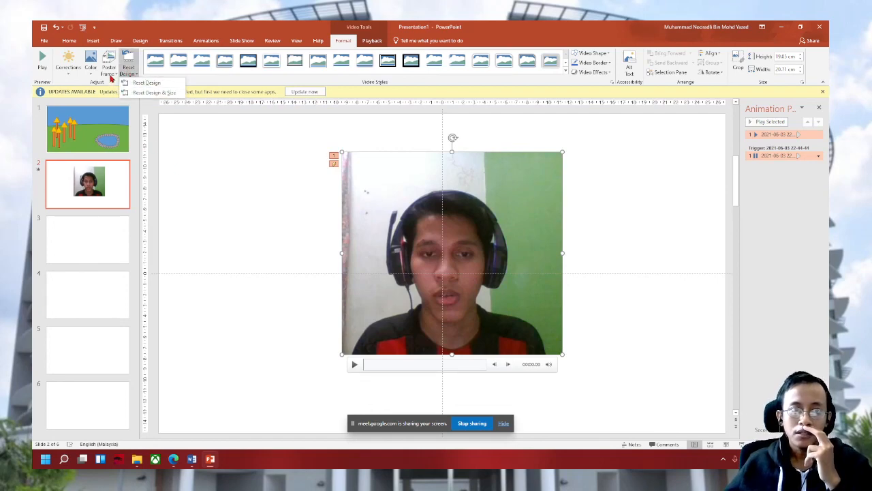
left_click(109, 75)
left_click(92, 69)
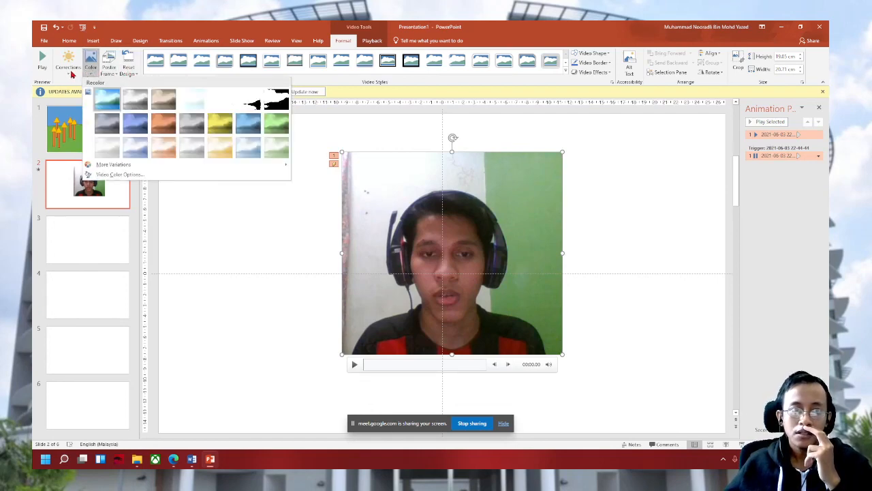
left_click(67, 72)
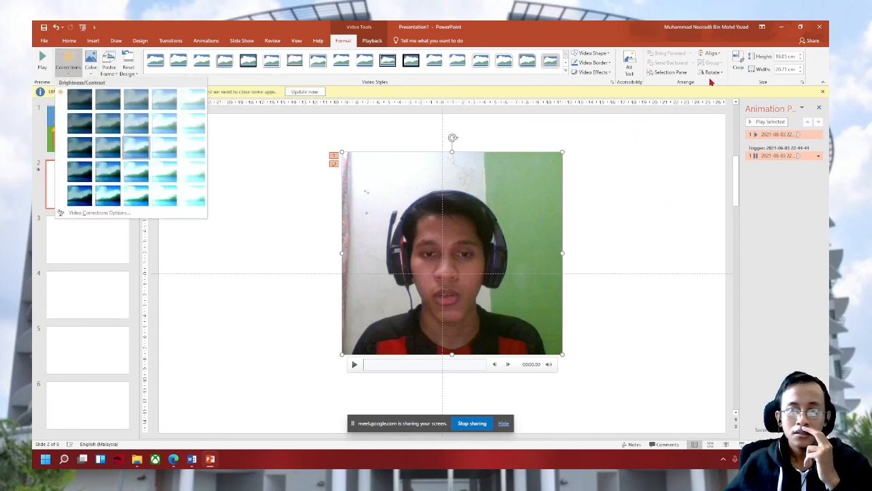
left_click(372, 40)
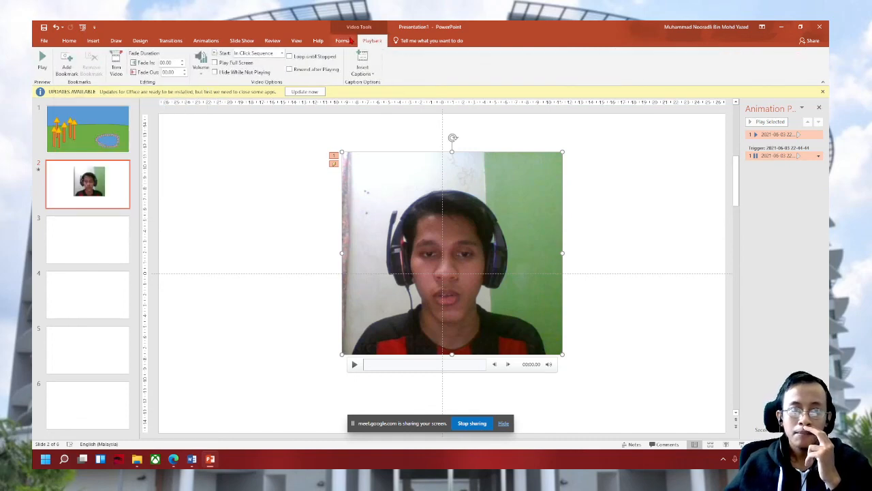
left_click(344, 41)
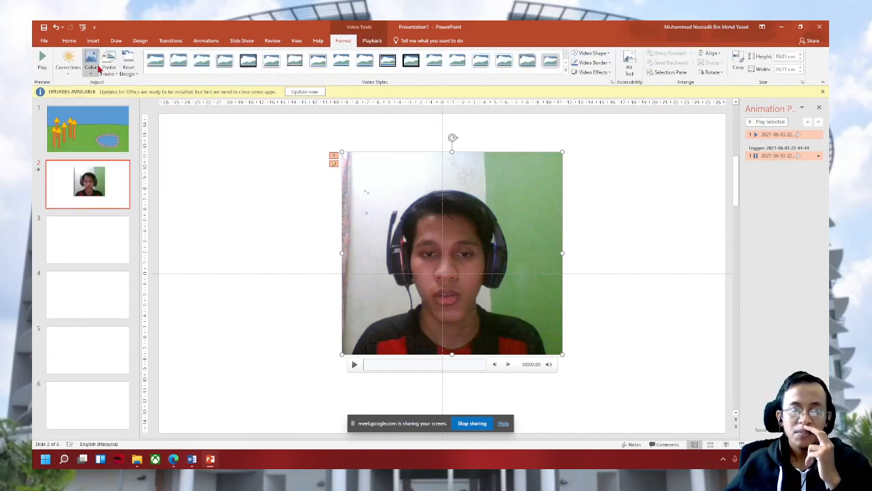
right_click(382, 195)
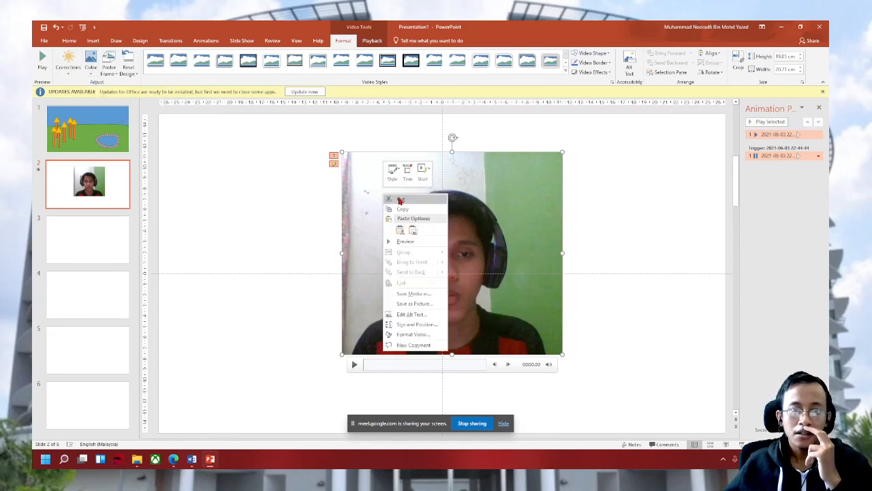
left_click(112, 77)
left_click(102, 243)
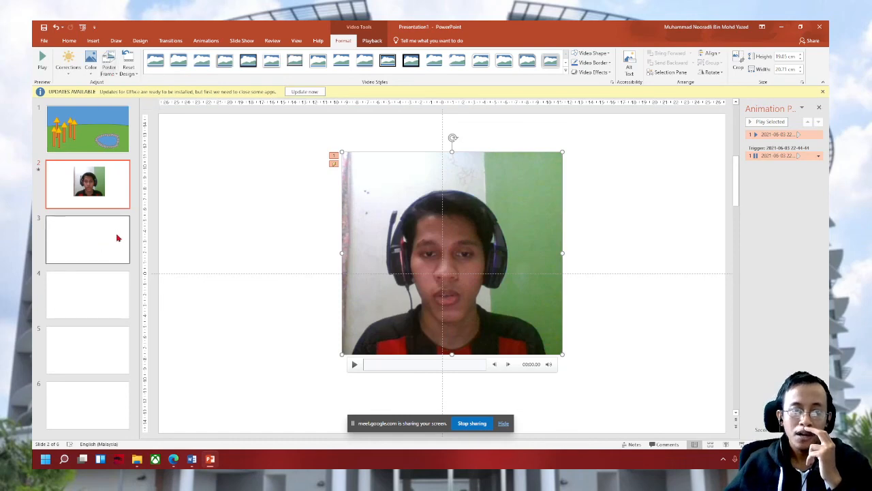
Select slide 3, switch to File Explorer and open the JPG folder inside Pictures > Gallery (STD).
left_click(117, 238)
left_click(137, 458)
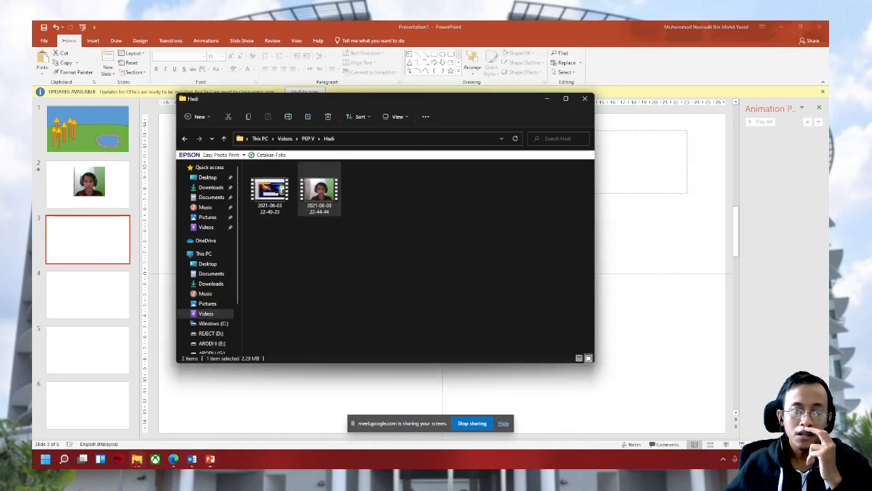
left_click(197, 198)
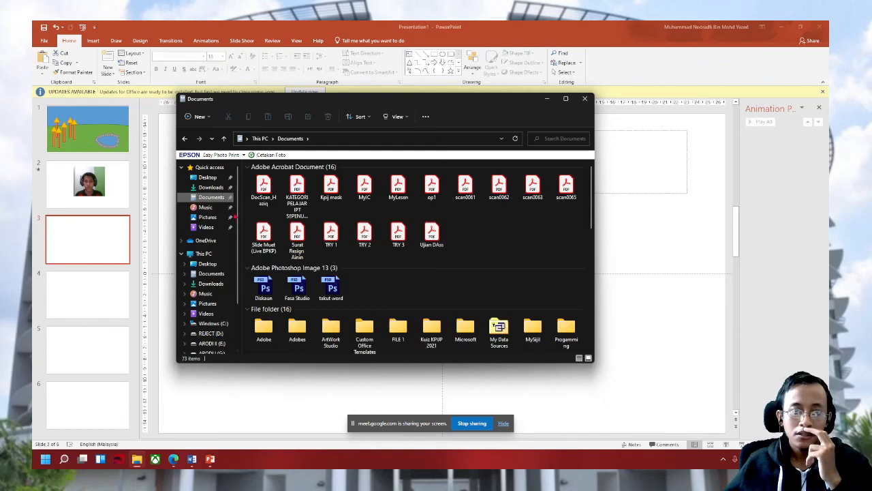
left_click(207, 216)
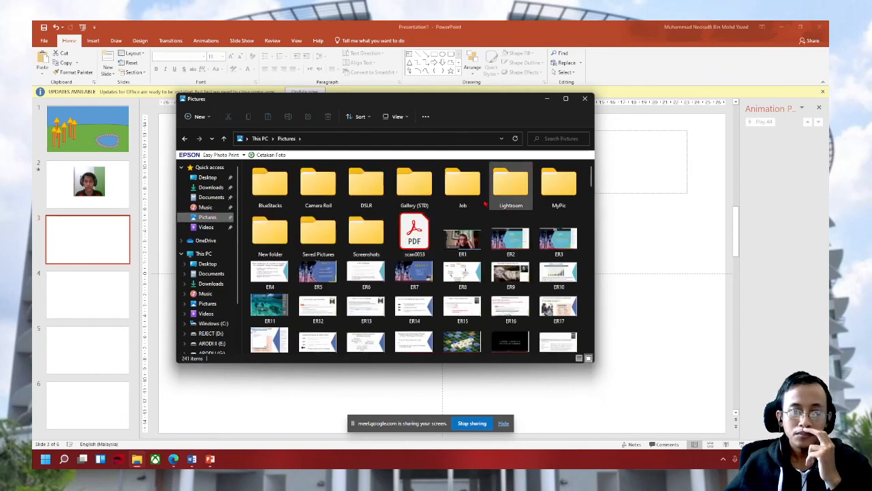
left_click(405, 193)
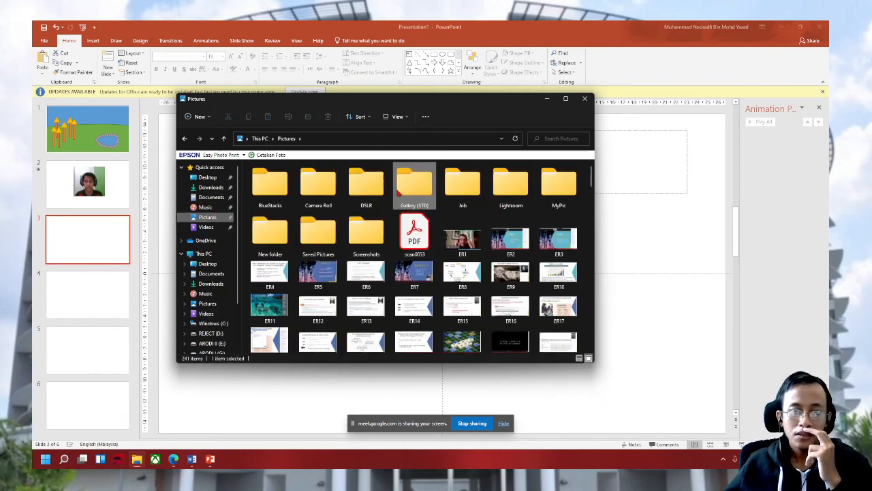
double_click(398, 193)
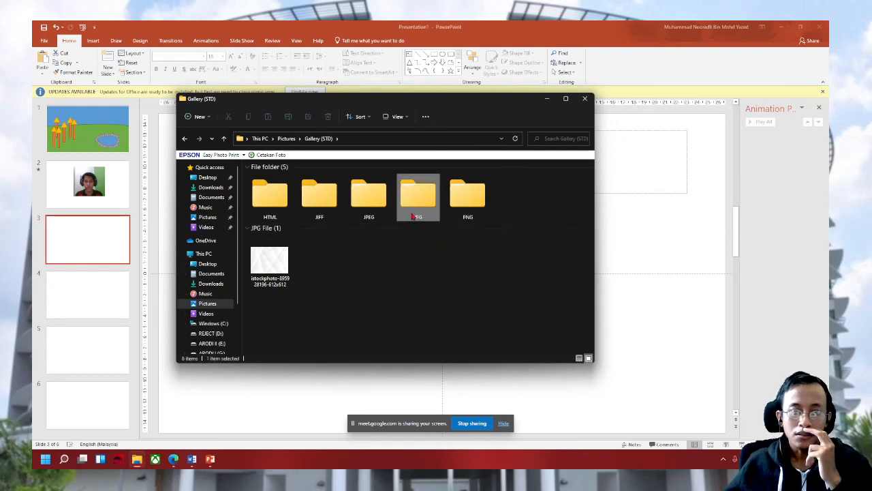
double_click(412, 204)
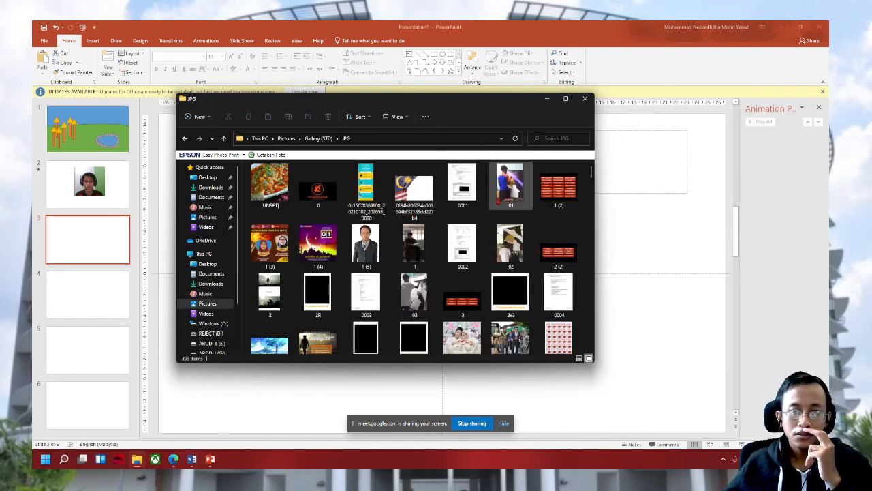
Insert the pencil eraser picture 0071.jpg_wh860 on slide 3 and enlarge it to about 16.16 × 24.26 cm around the slide's centre.
scroll(512, 203, "down", 5)
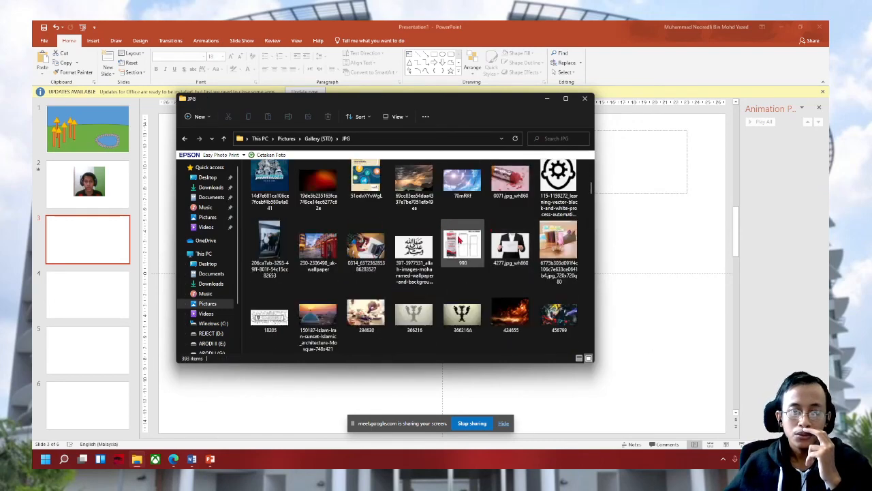
mouse_move(509, 179)
left_mouse_down()
mouse_move(639, 342)
mouse_move(634, 354)
left_mouse_up()
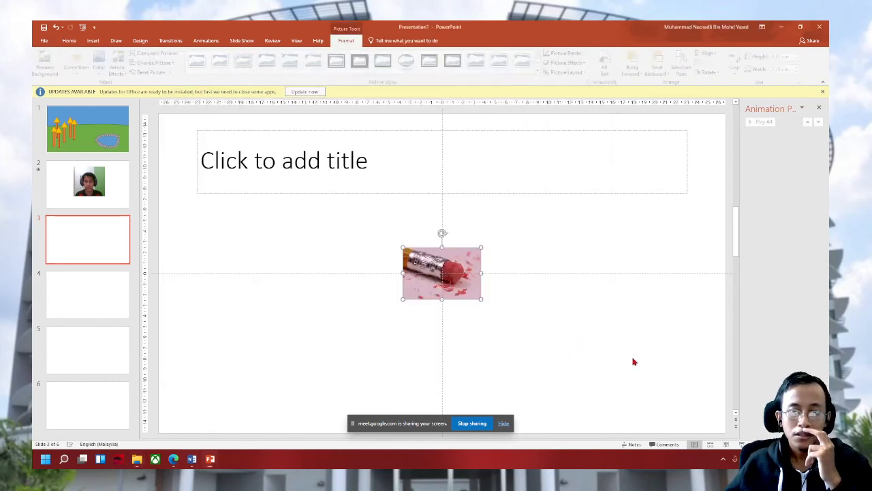
mouse_move(481, 298)
left_mouse_down()
mouse_move(557, 325)
mouse_move(660, 418)
left_mouse_up()
left_click_drag(539, 334, 442, 297)
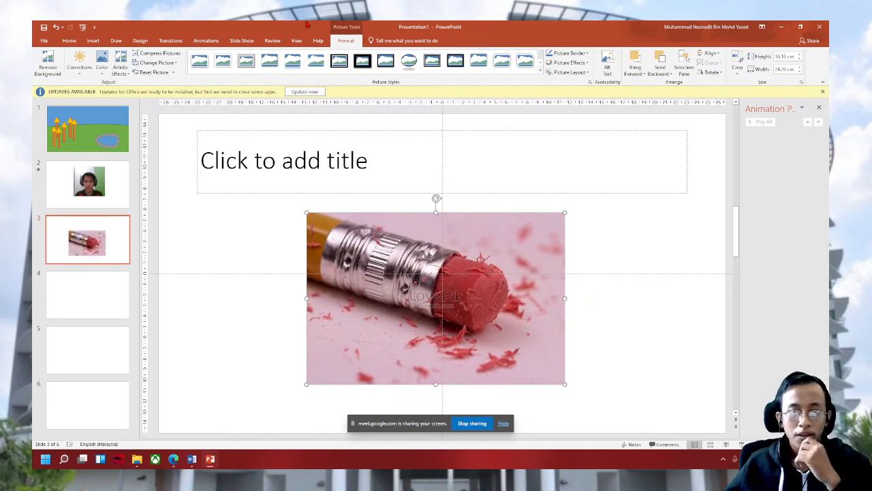
Start Remove Background on the pencil picture and mark the upper part of the metal band as an area to remove.
left_click(48, 65)
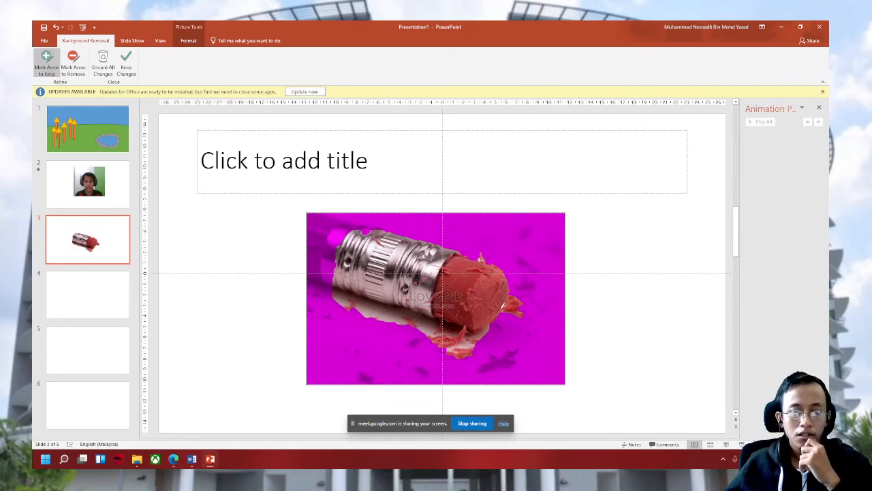
left_click(73, 64)
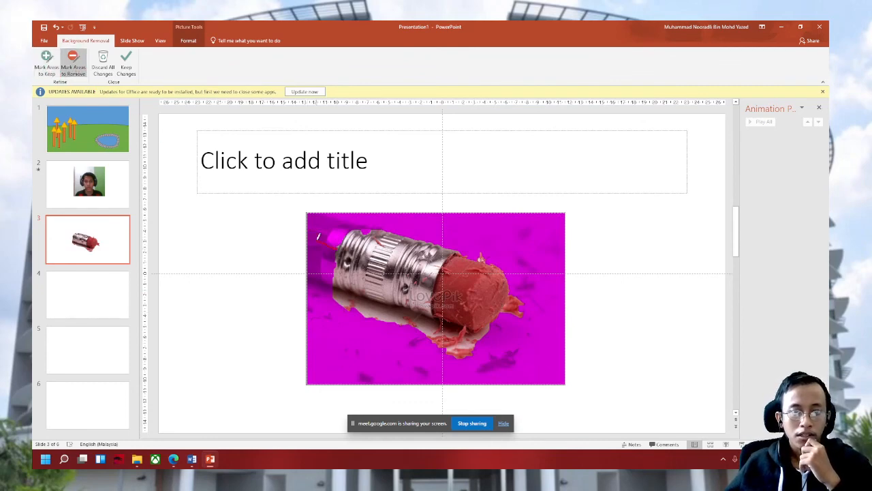
left_click_drag(333, 234, 381, 246)
Mark the pencil's yellow body, metal band and upper edge as areas to keep.
left_click(47, 62)
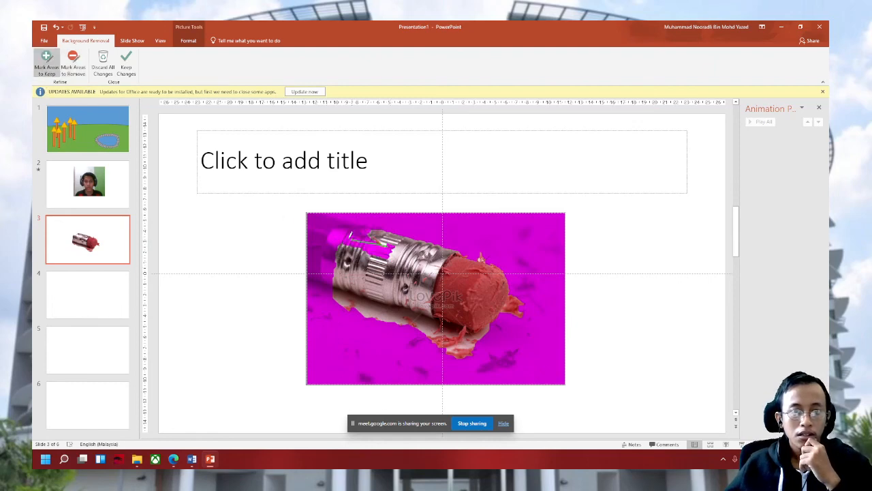
mouse_move(316, 225)
left_mouse_down()
mouse_move(340, 239)
mouse_move(320, 246)
mouse_move(325, 252)
left_mouse_up()
left_click(340, 241)
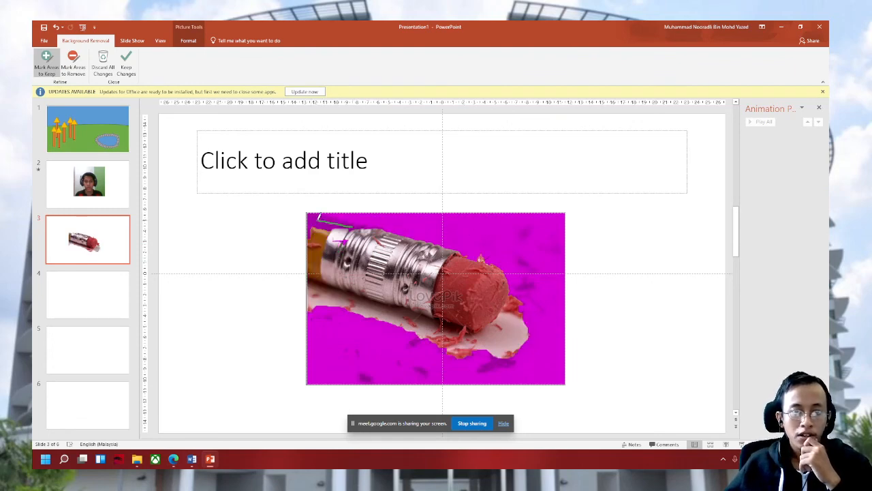
left_click_drag(319, 218, 342, 226)
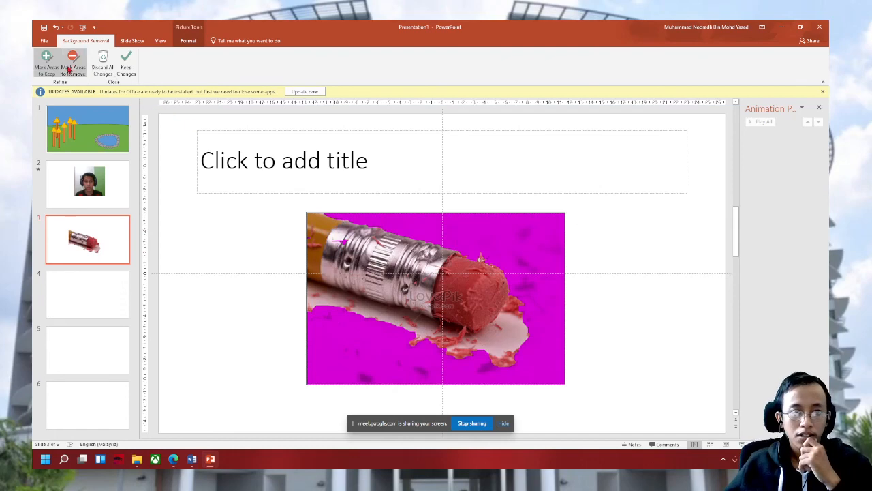
Mark the missing spot on the lower part of the metal band as an area to keep and apply the background removal.
left_click(73, 63)
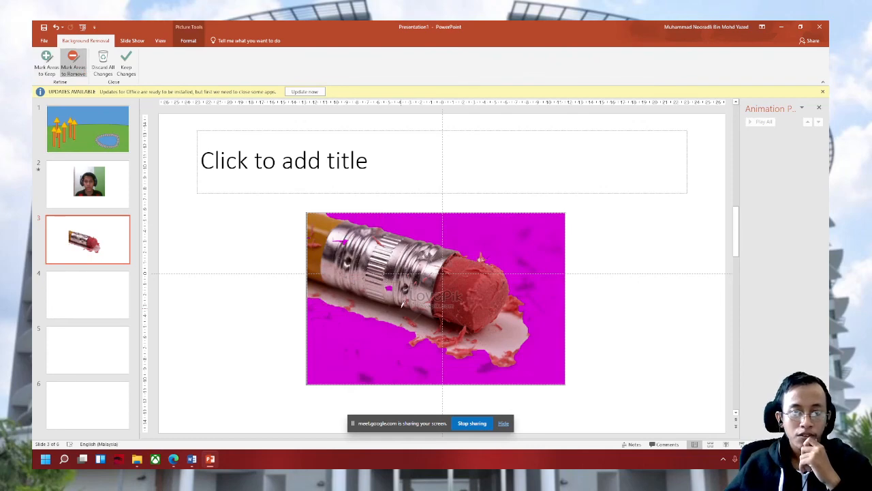
left_click(46, 62)
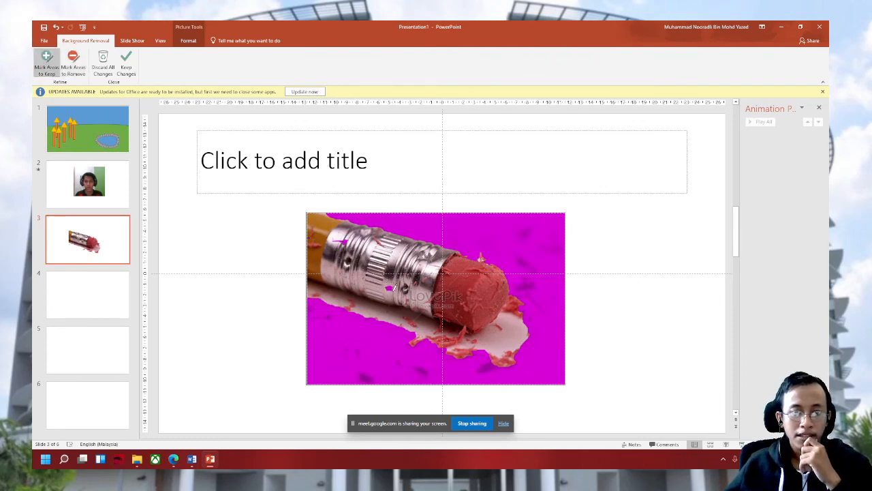
left_click(392, 282)
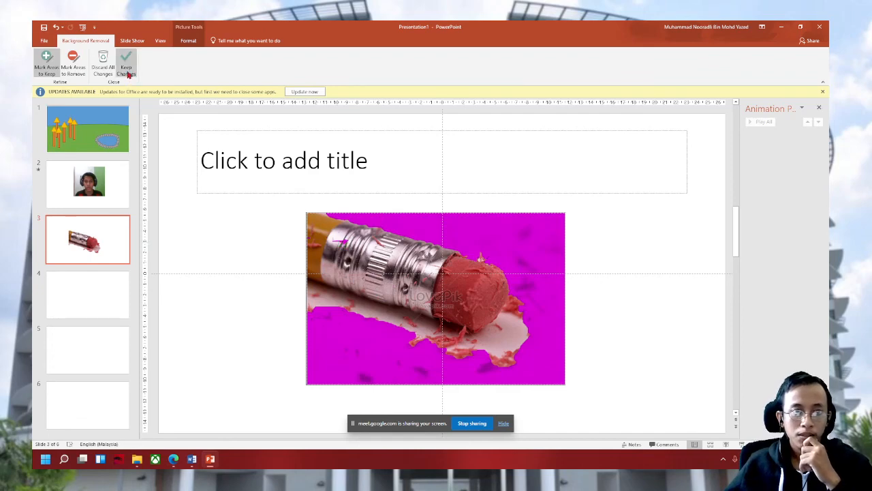
left_click(127, 63)
Shift the cut-out pencil picture slightly to the right on slide 3.
mouse_move(463, 298)
left_mouse_down()
mouse_move(498, 295)
mouse_move(473, 300)
left_mouse_up()
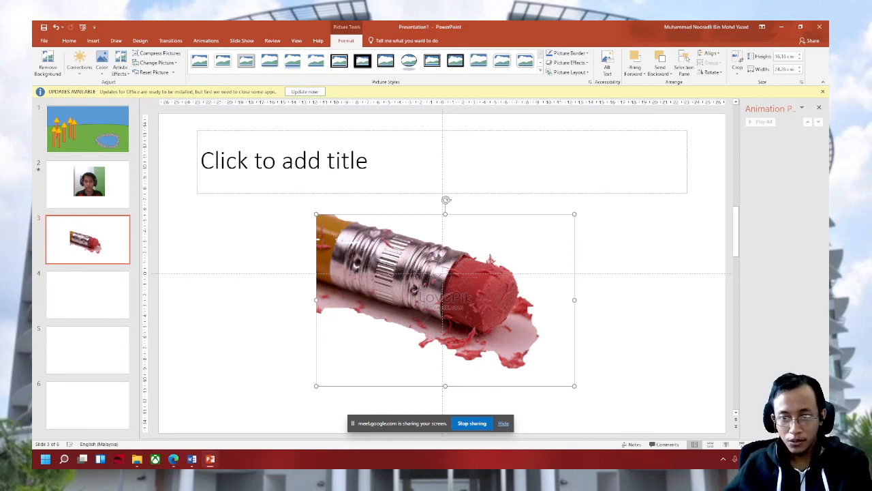
scroll(443, 273, "up", 5)
scroll(516, 336, "up", 1)
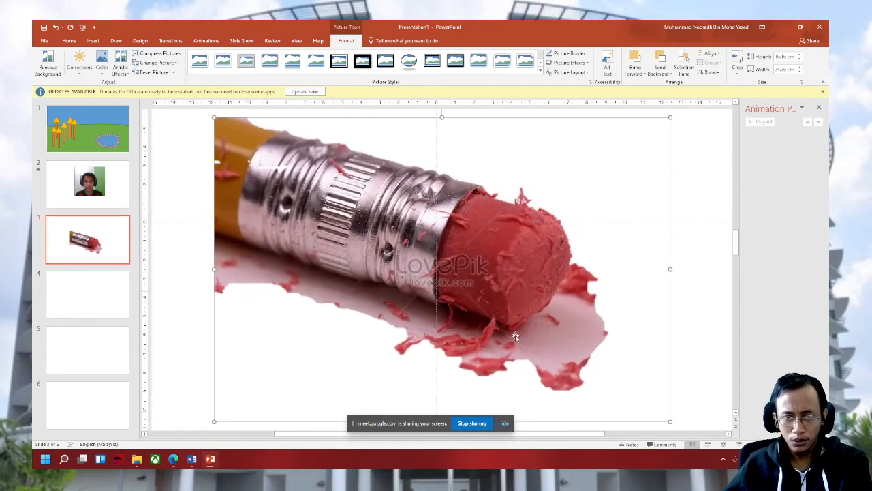
Go to slide 2, select the video and examine its Color, Selection Pane and Poster Frame options.
key("Page_Up")
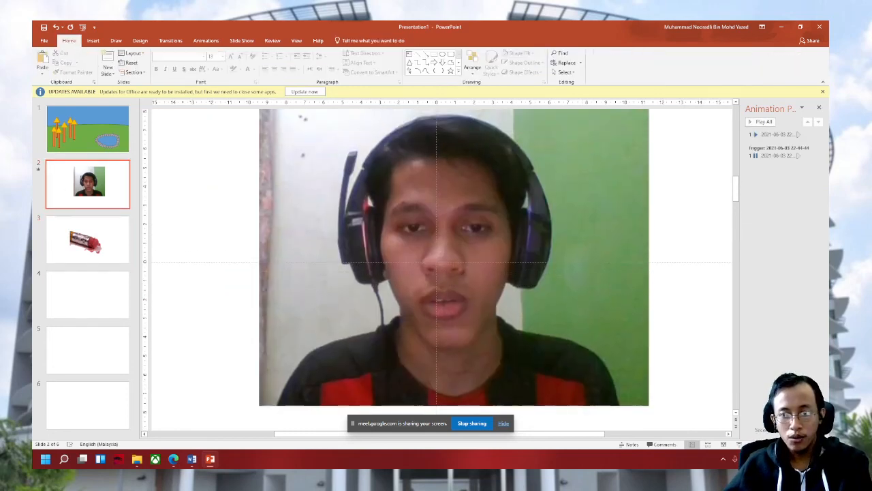
scroll(399, 182, "down", 3)
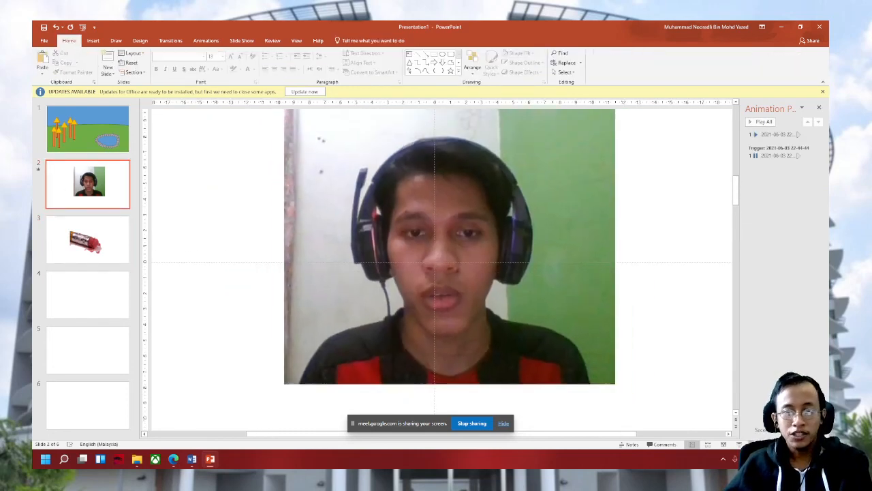
left_click(398, 182)
left_click(342, 40)
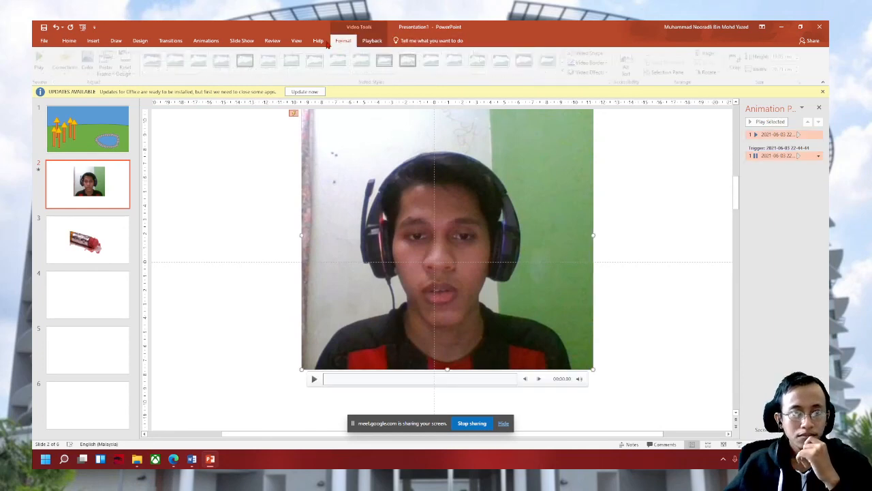
left_click(91, 66)
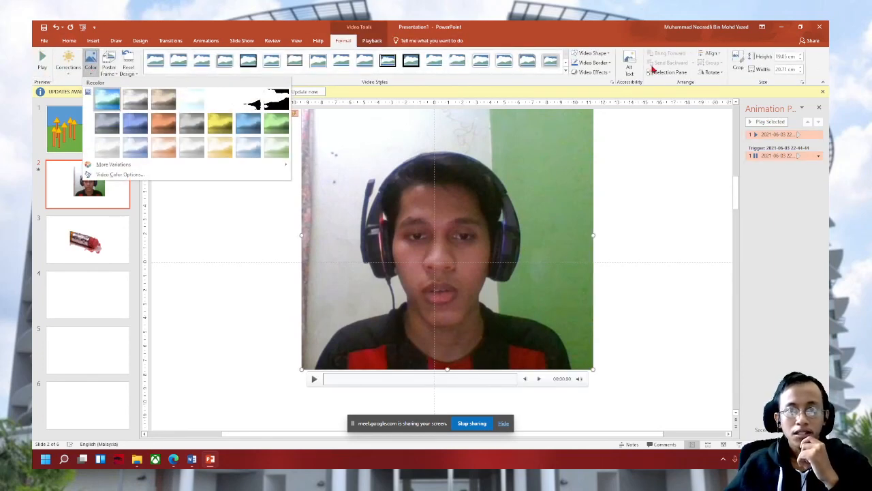
left_click(711, 73)
left_click(670, 71)
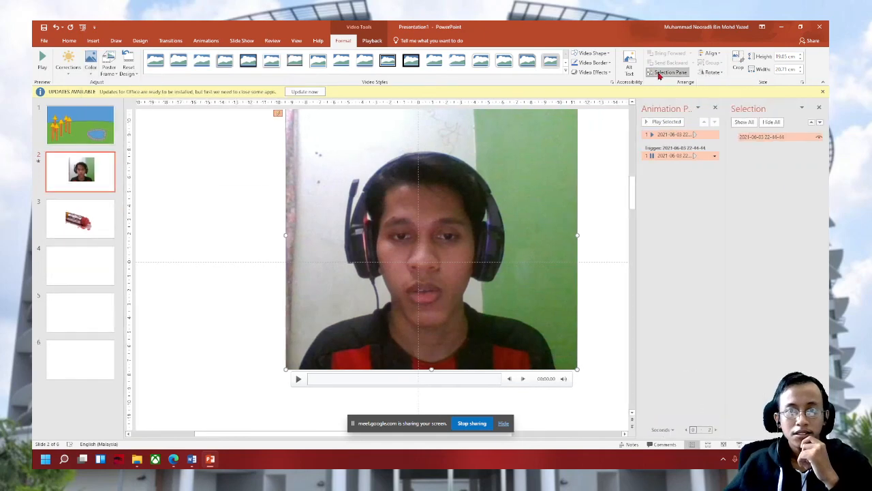
left_click(819, 107)
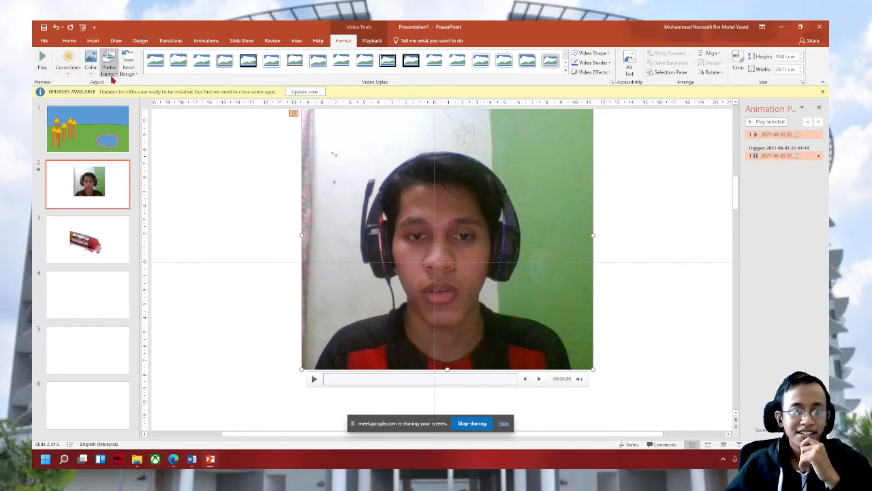
left_click(114, 68)
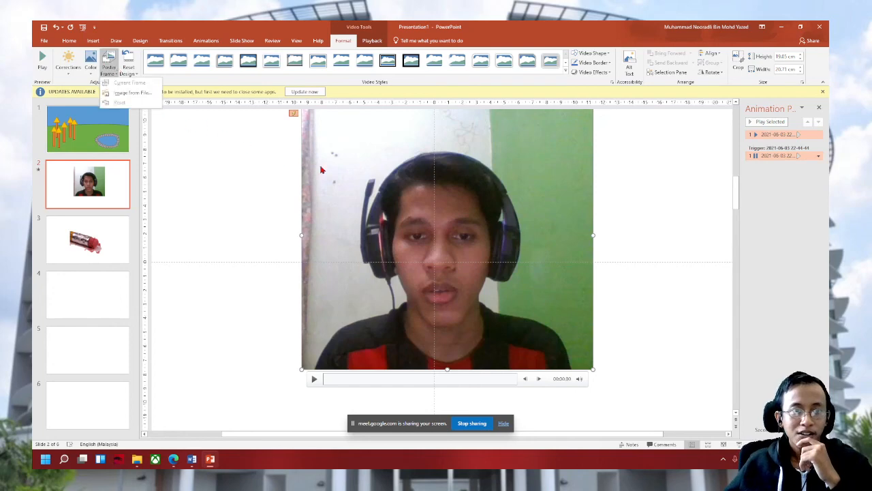
left_click(405, 183)
Crop the video on slide 2 further from its right and left sides to a width of about 17.93 cm.
scroll(477, 205, "up", 1)
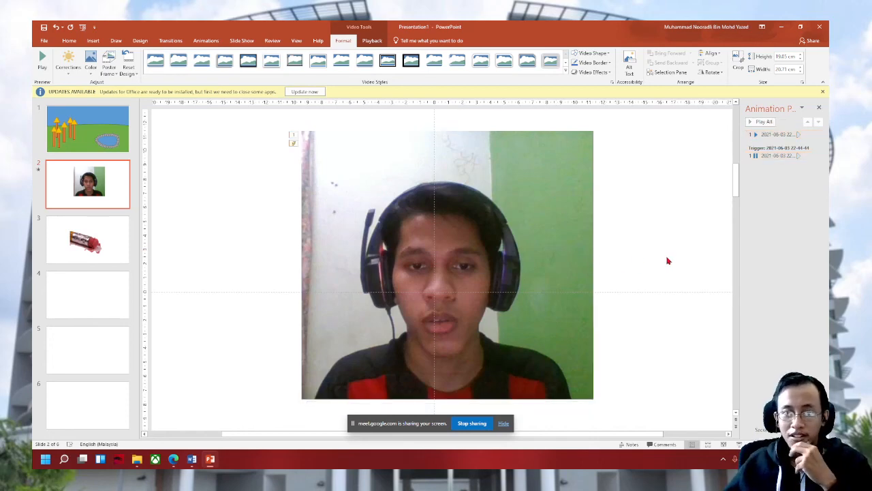
scroll(634, 234, "down", 1)
scroll(634, 234, "up", 1)
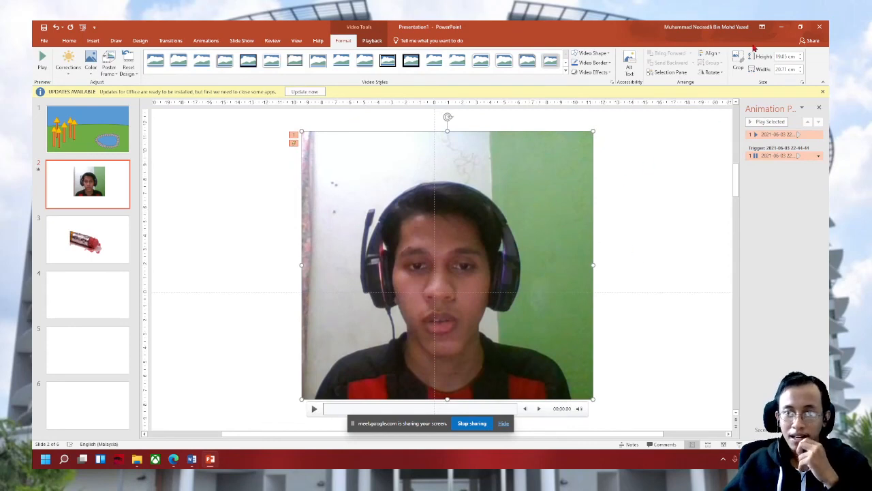
left_click(738, 62)
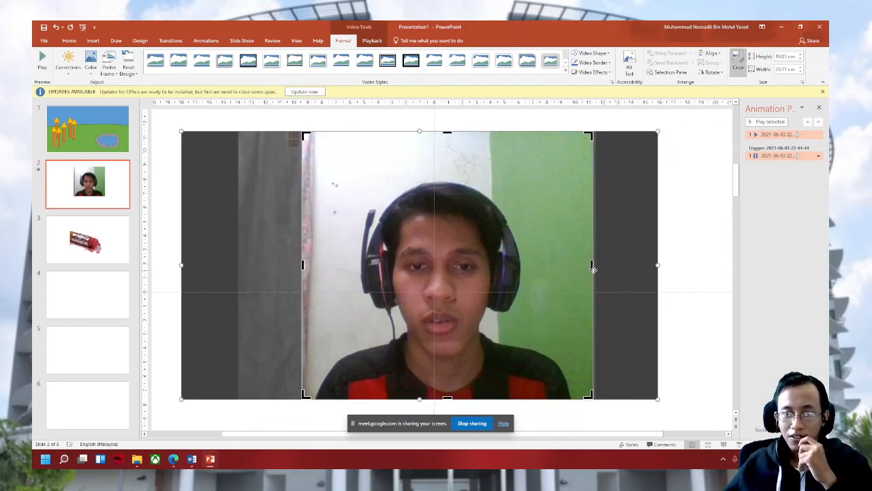
left_click_drag(591, 266, 576, 267)
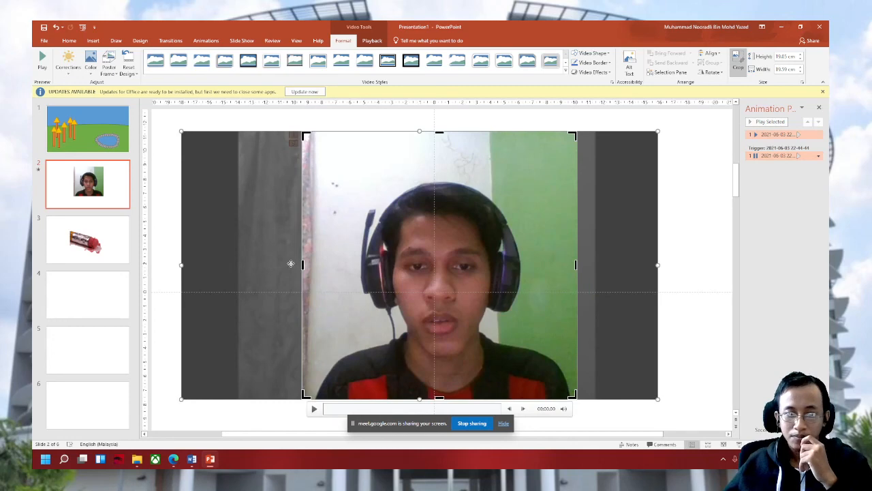
left_click_drag(302, 265, 325, 264)
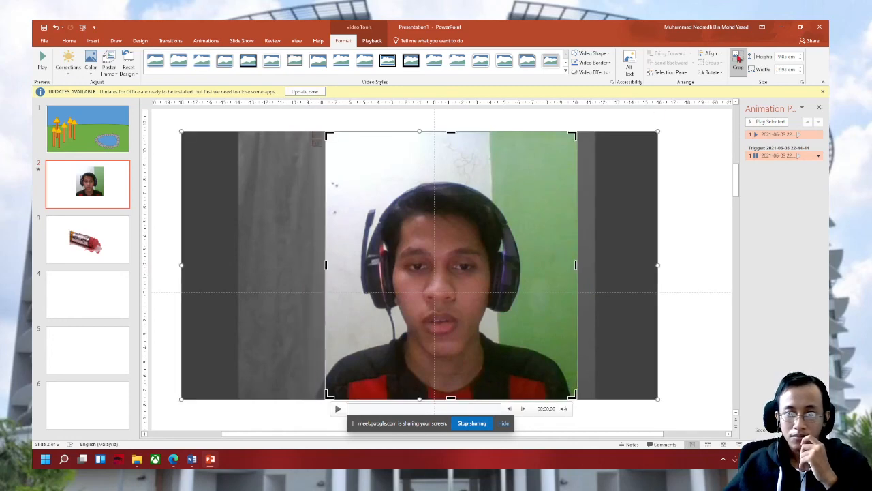
left_click(738, 60)
left_click(672, 187)
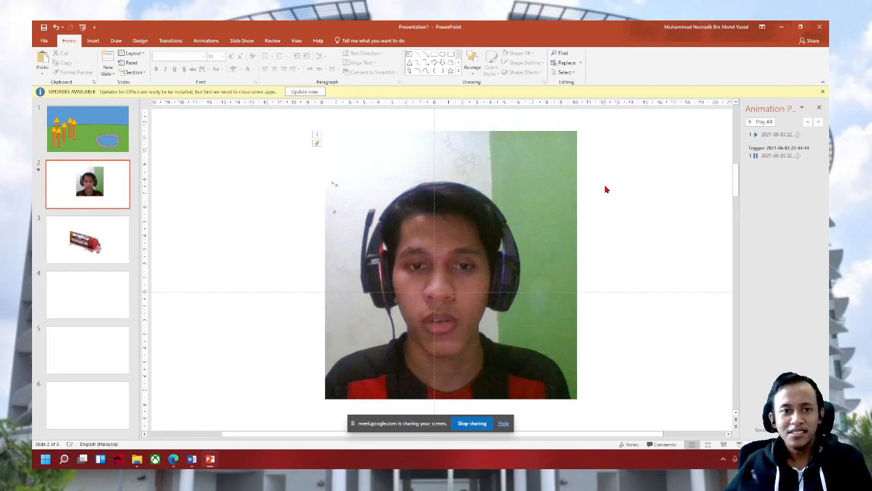
Select the cropped video on slide 2 and try to play it.
left_click(494, 230)
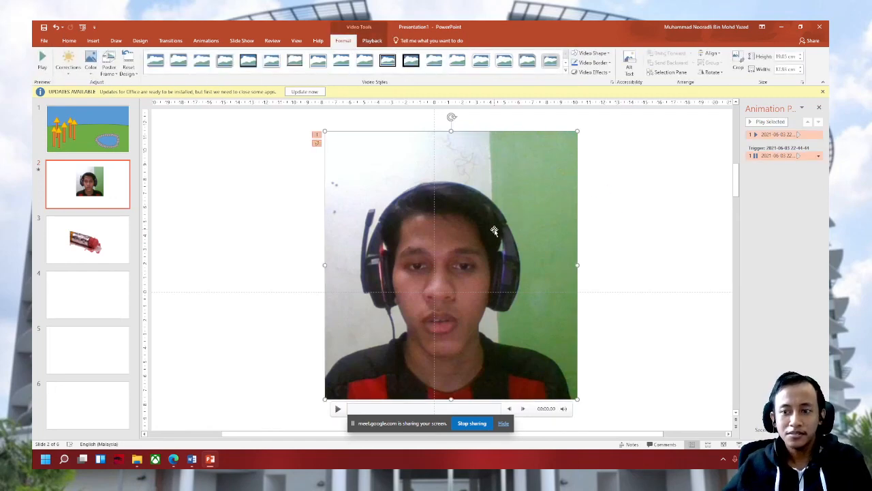
left_click(338, 410)
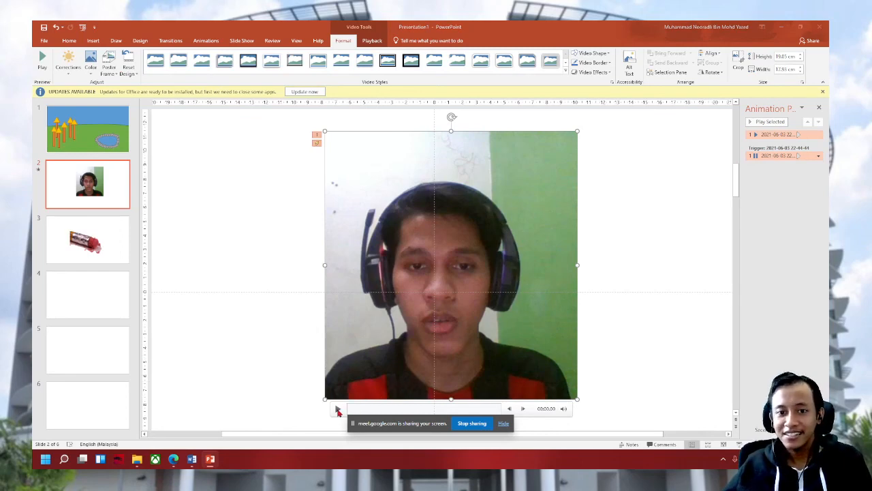
left_click(665, 331)
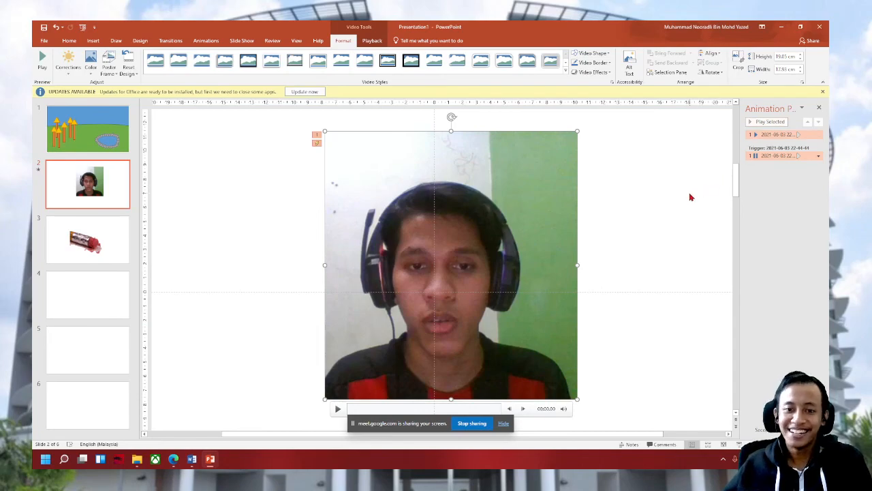